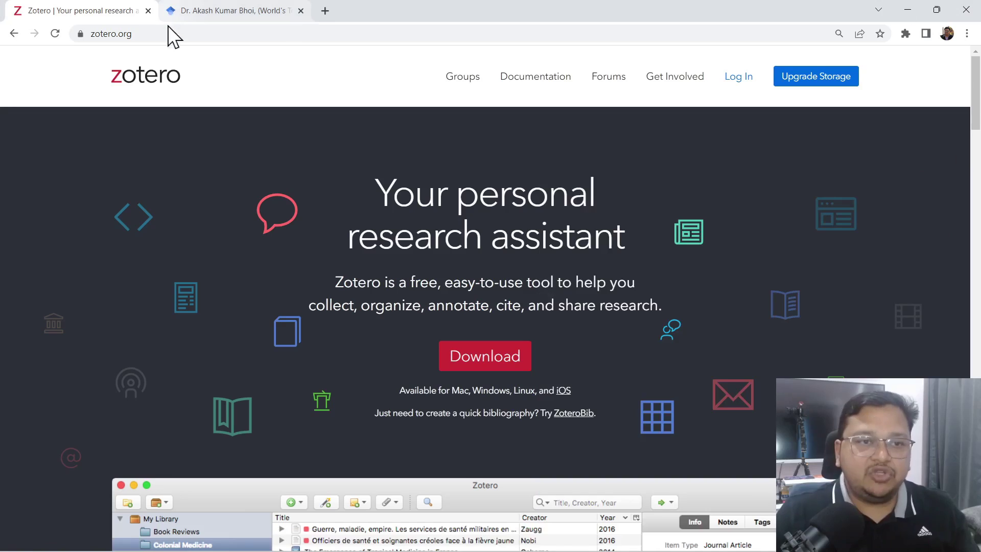
Step: Download the Zotero 6 for Windows installer from the zotero.org download page
left_click(169, 34)
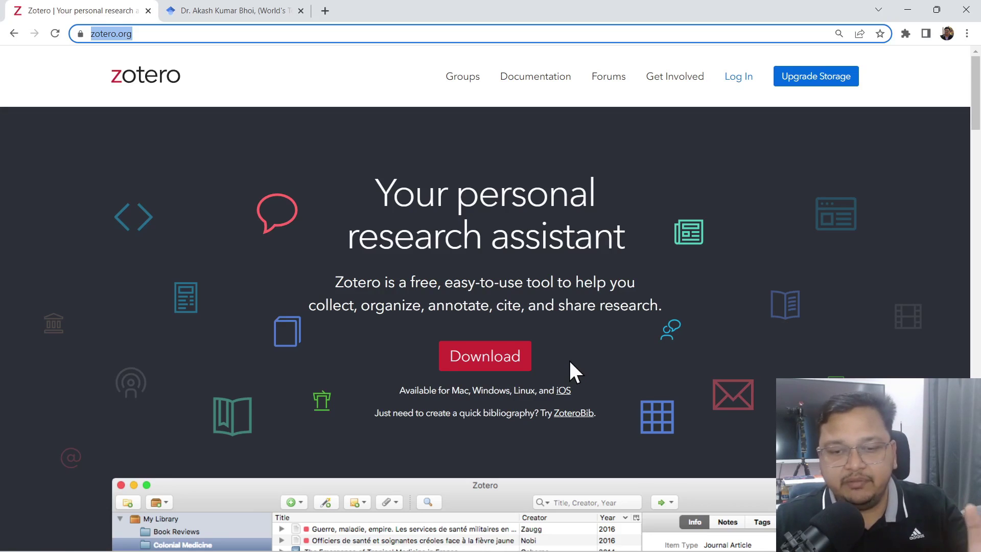
left_click(508, 362)
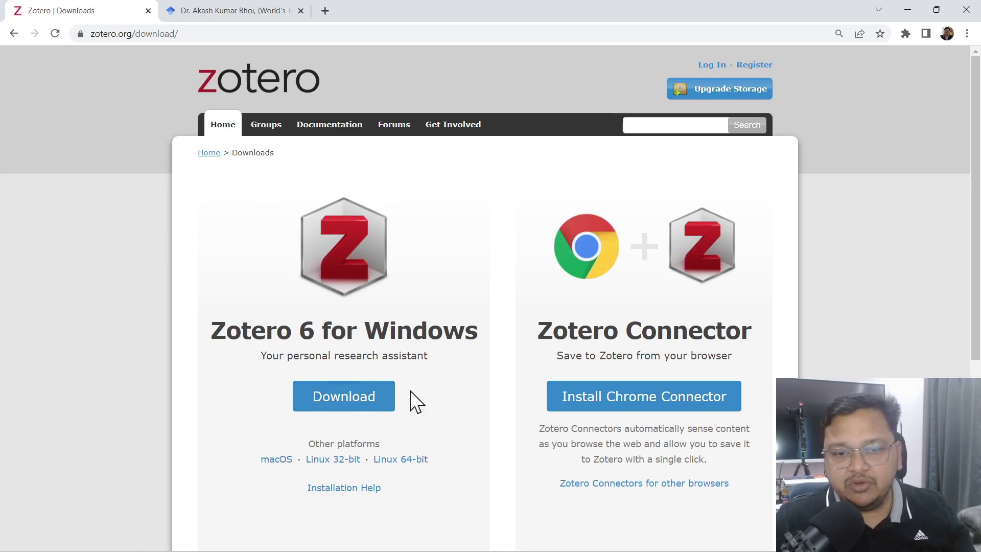
left_click(345, 391)
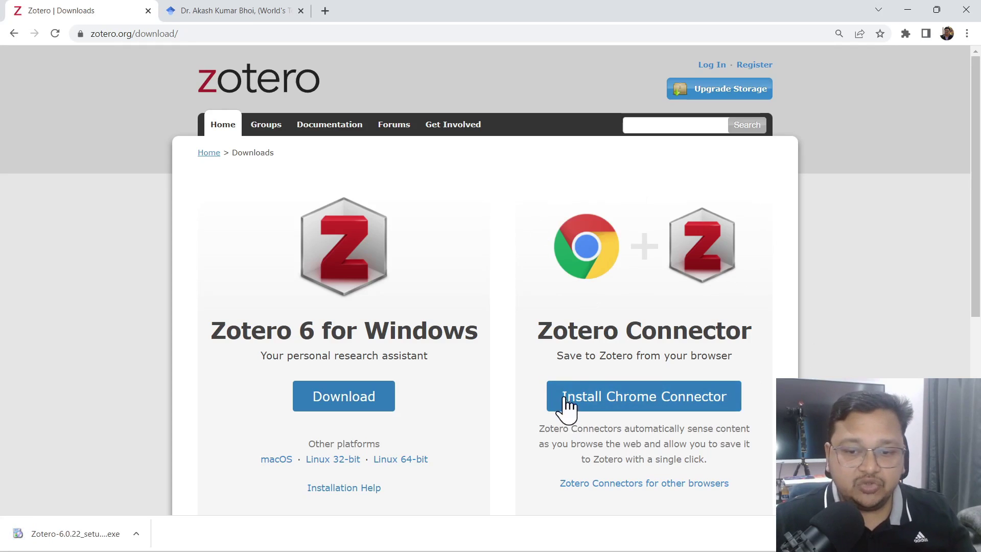
Step: Show the Zotero Connectors offered for other browsers on the download page
scroll(700, 408, "down", 1)
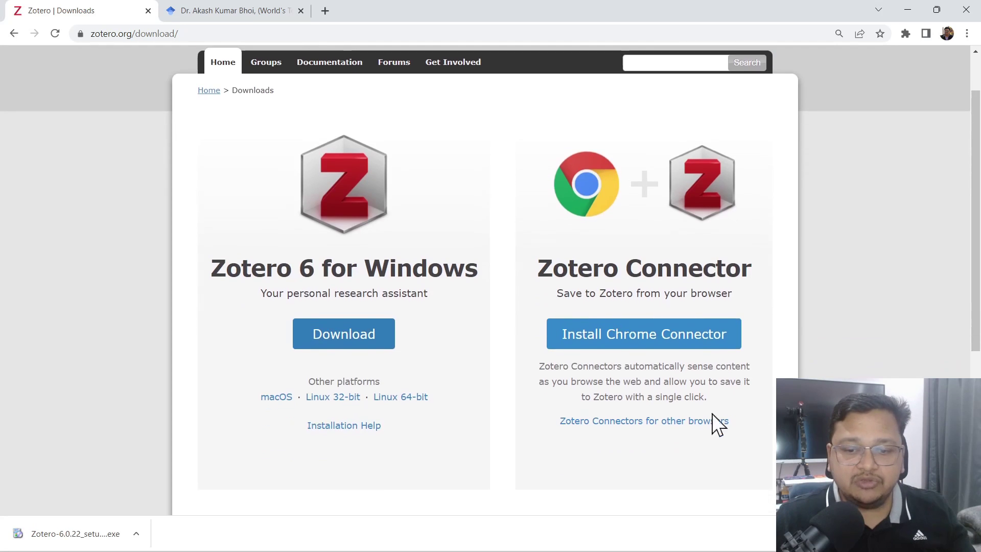
left_click(636, 420)
scroll(755, 409, "down", 2)
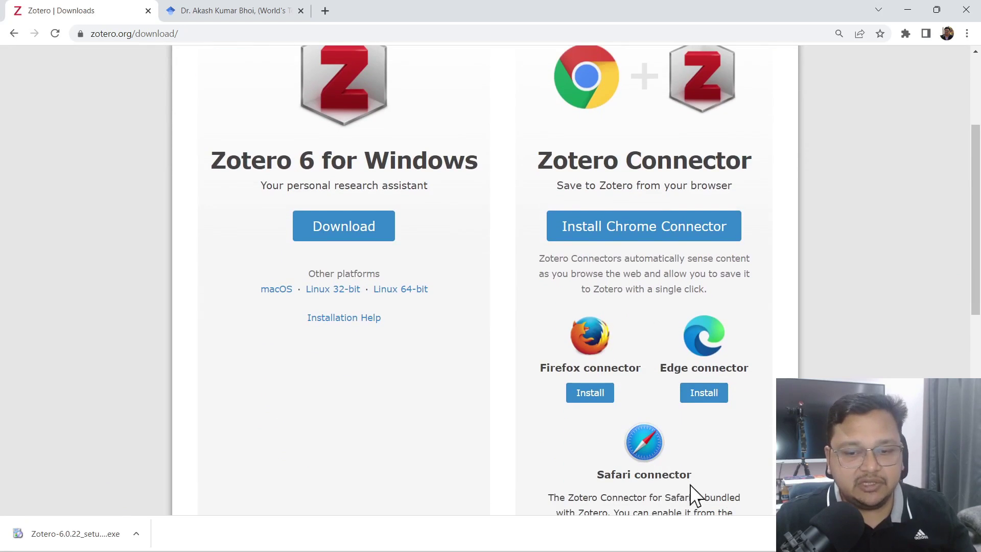
scroll(490, 281, "up", 1)
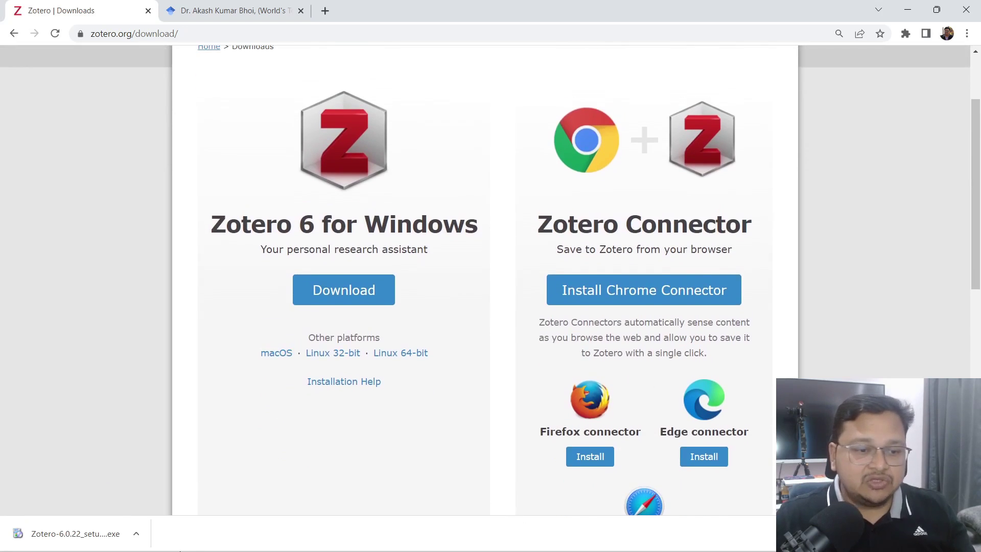
Step: Run the downloaded Zotero setup, install it to the default location and finish with Launch Zotero now enabled
left_click(39, 535)
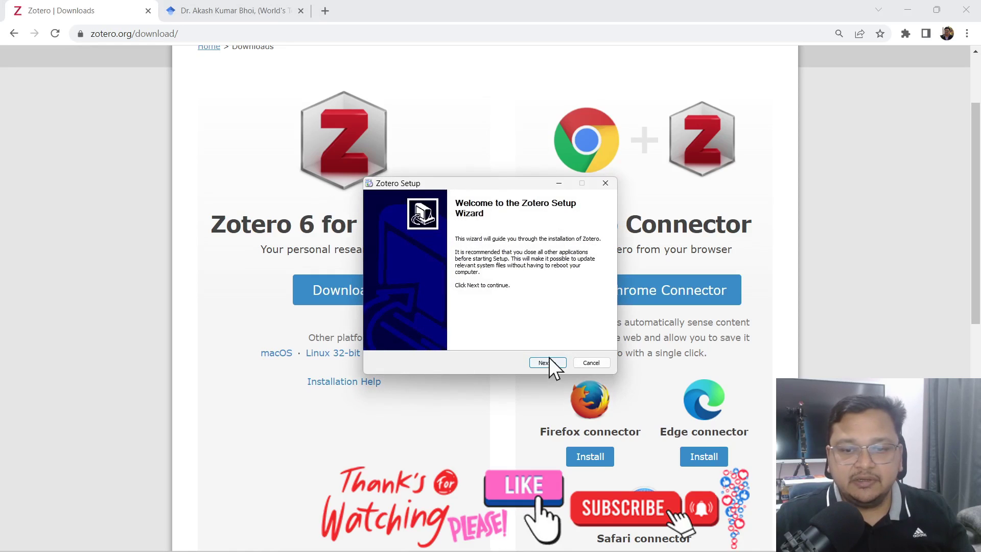
left_click(547, 363)
left_click(546, 363)
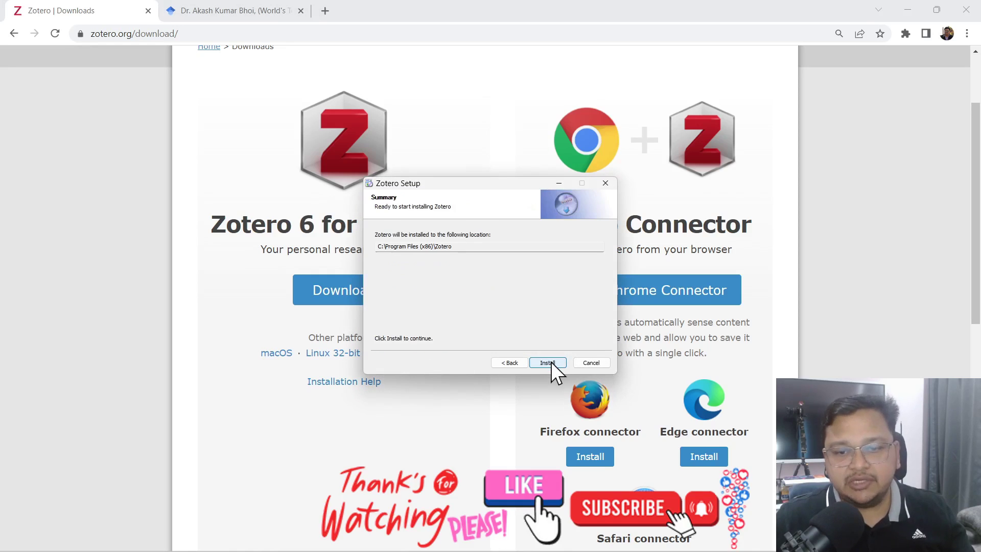
left_click(548, 363)
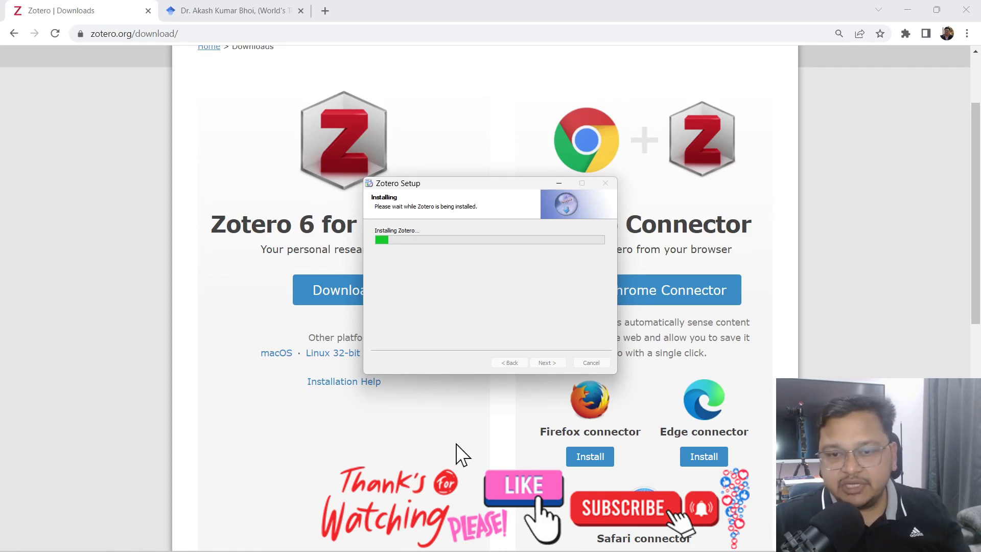
left_click_drag(463, 185, 266, 163)
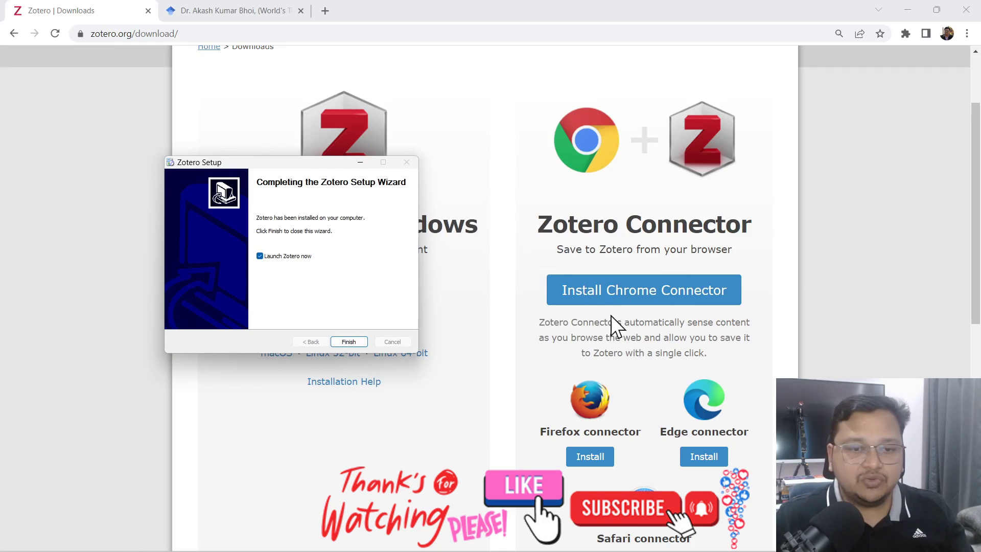
left_click(348, 341)
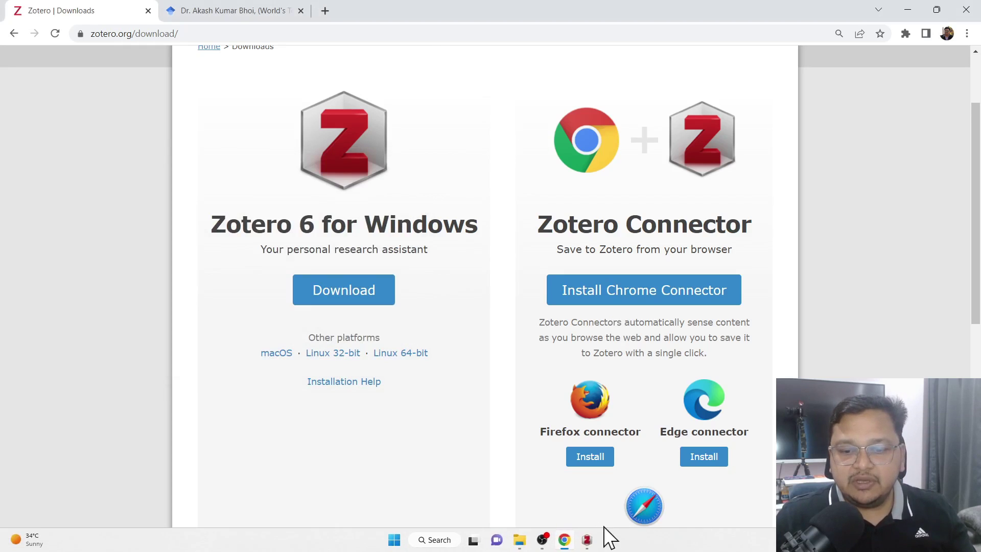
Step: Switch to Zotero, view its library window maximized, and minimize it to return to Chrome
left_click(576, 542)
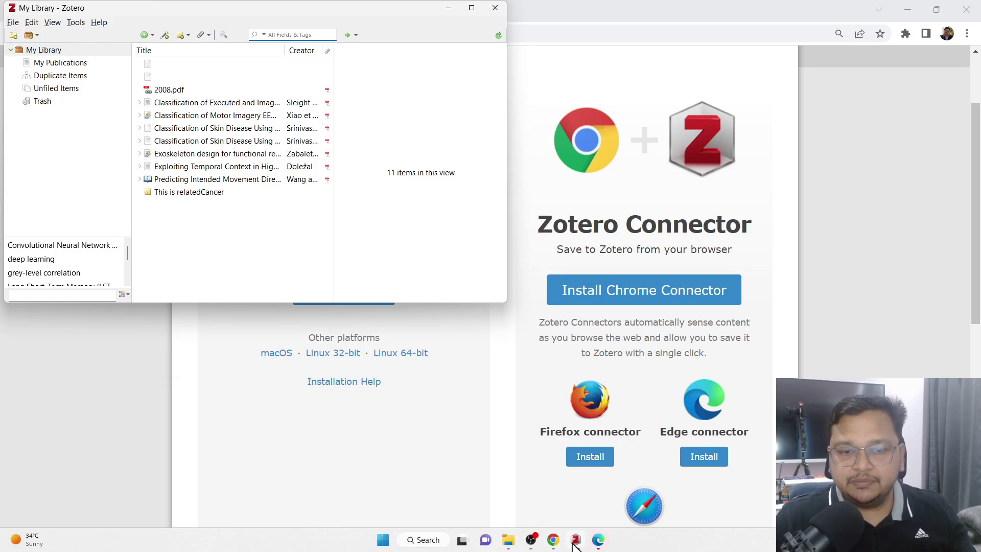
left_click(472, 8)
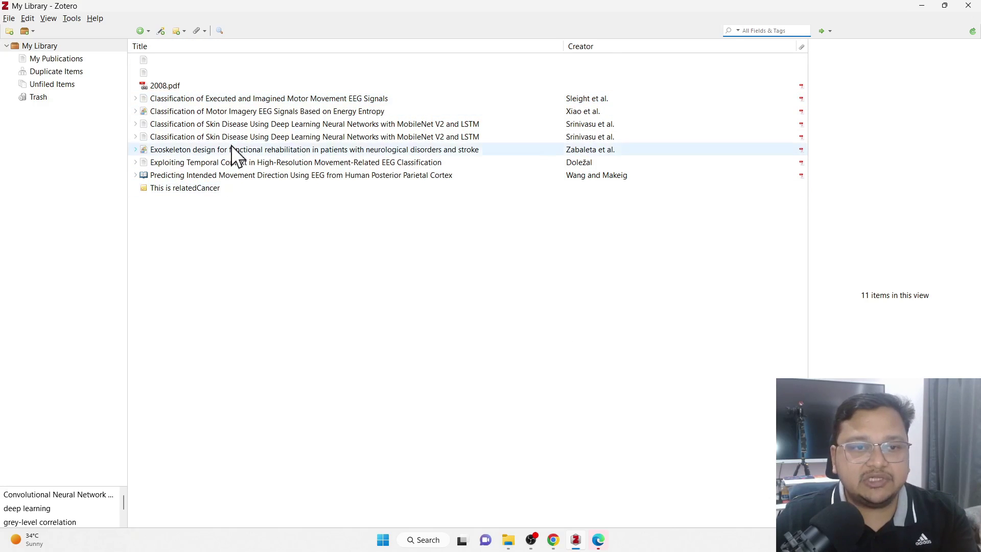
left_click(924, 6)
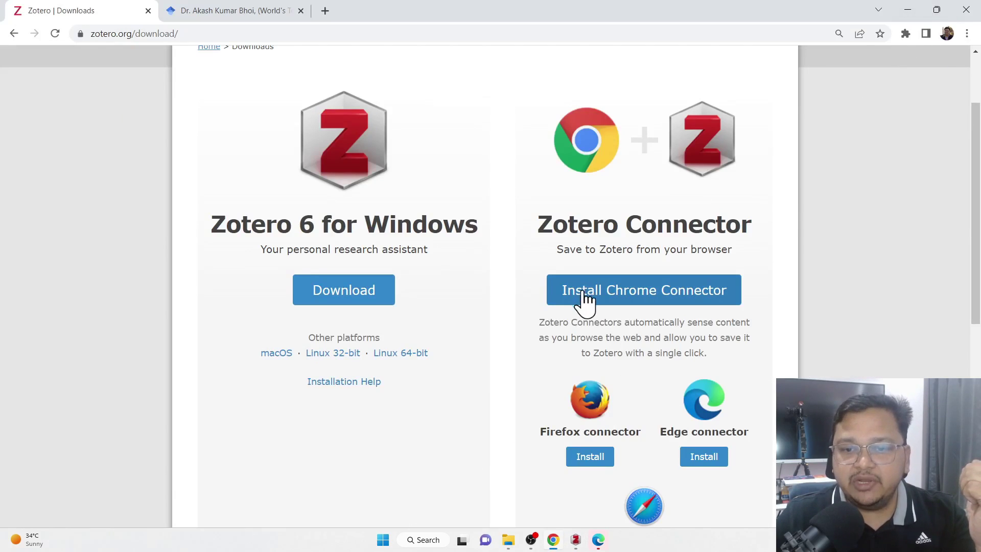
Step: Install the Zotero Connector extension in Chrome from the Chrome Web Store and grant it the requested access
left_click(597, 301)
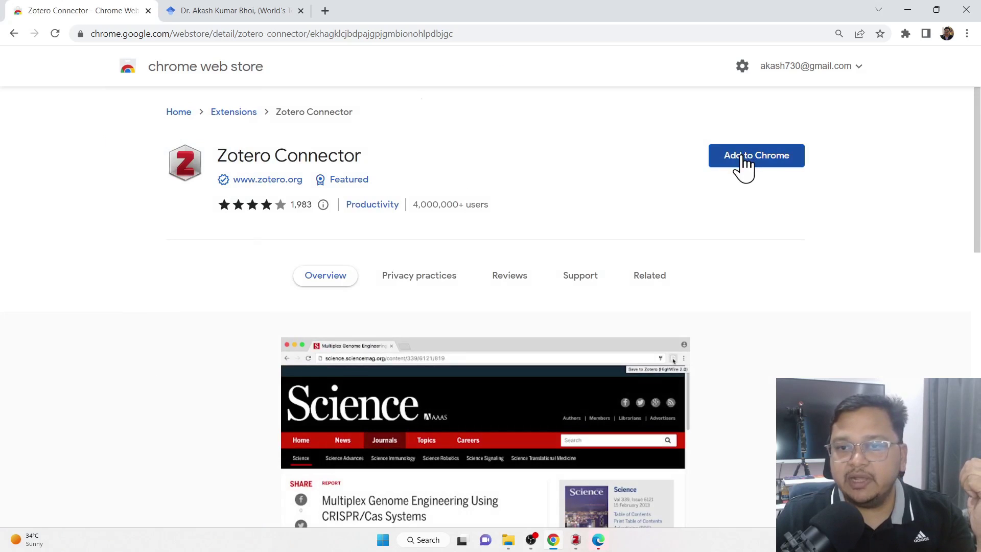
left_click(744, 166)
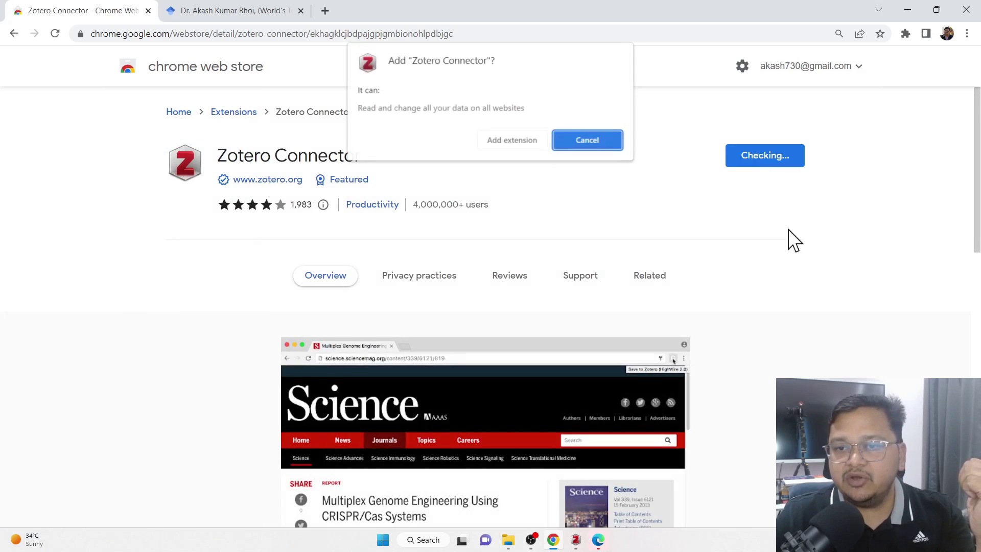
left_click(508, 144)
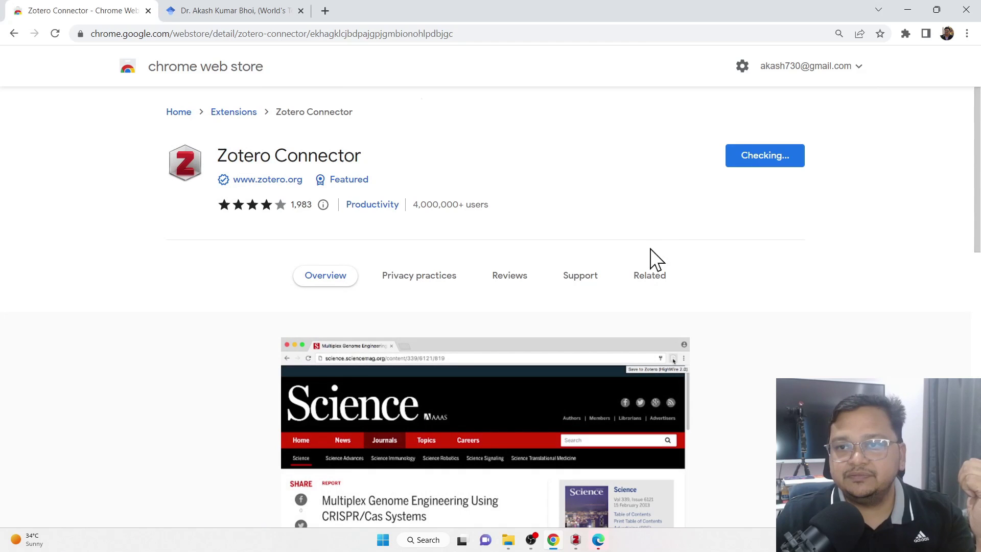
left_click(650, 270)
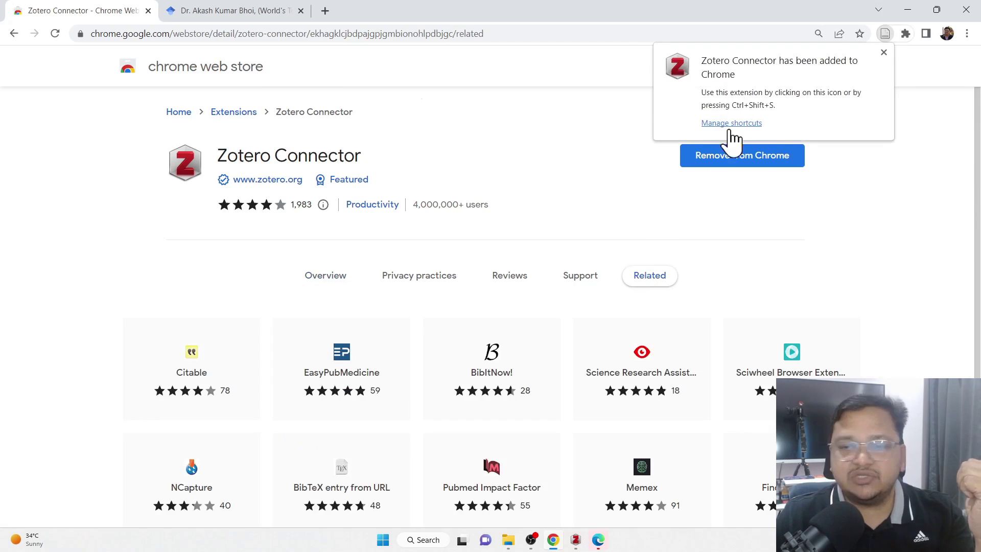
Step: Dismiss the installation notice and check for Zotero Connector among the browser's installed extensions
left_click(883, 53)
left_click(905, 36)
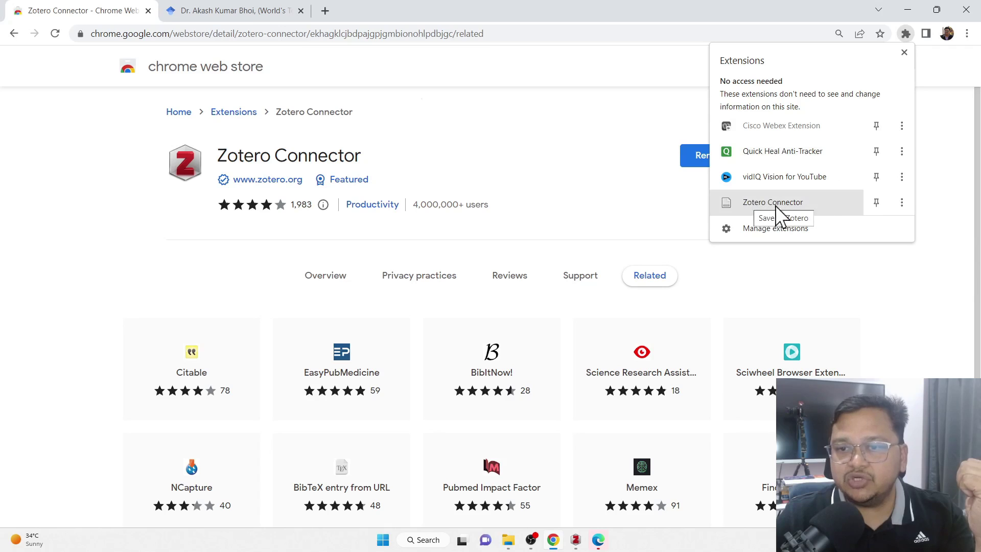
left_click(925, 294)
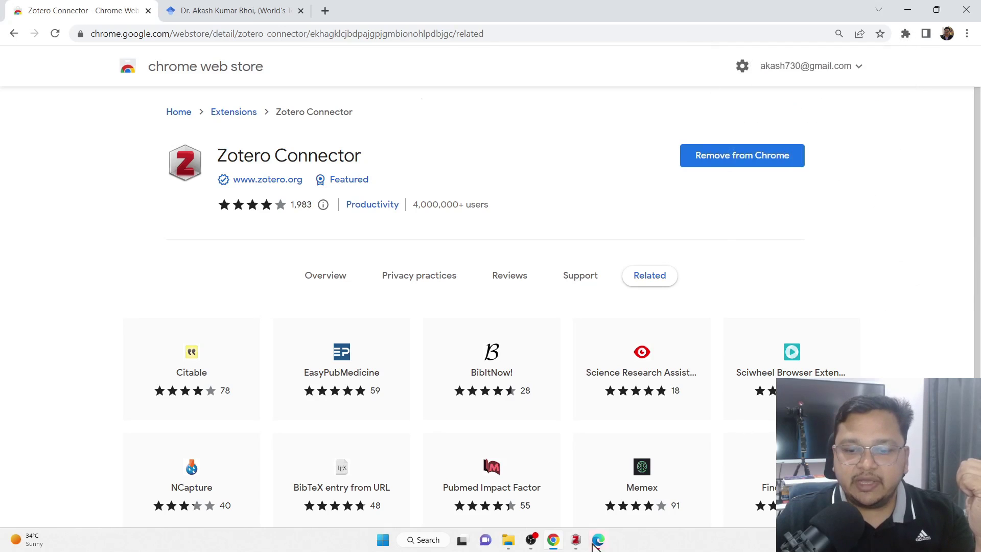
Step: Move the Zotero desktop shortcut to an empty area away from the other icons, and switch back to Zotero
left_click(575, 543)
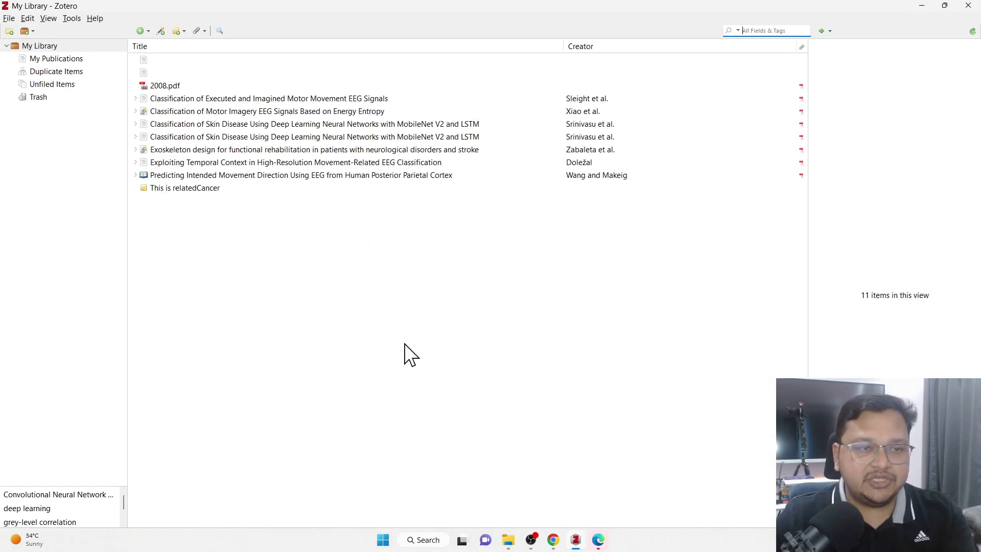
left_click(980, 546)
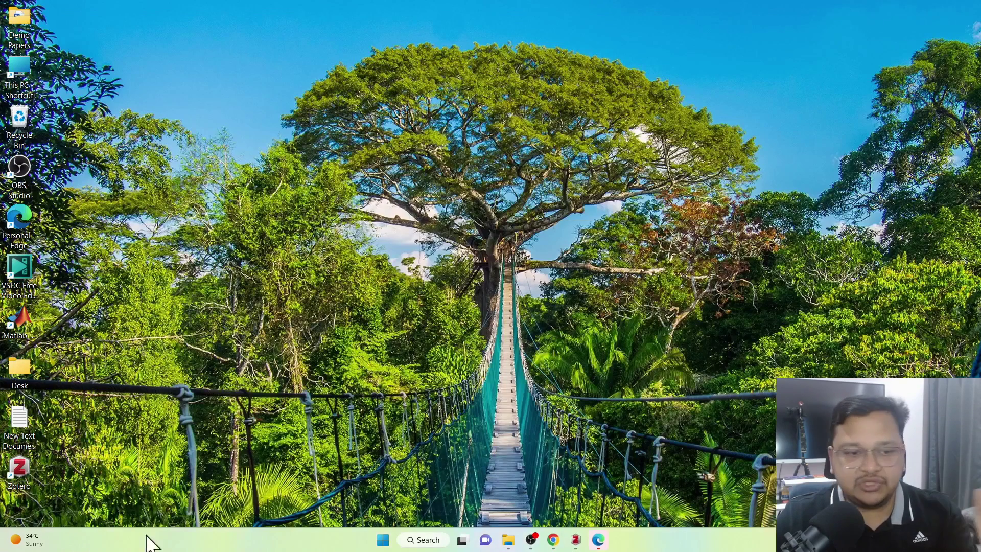
left_click_drag(17, 480, 208, 85)
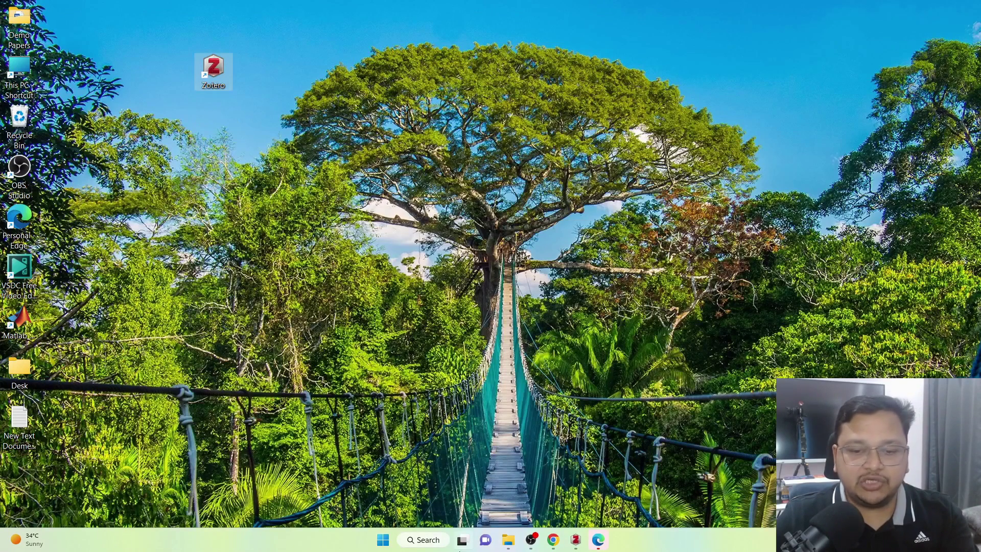
left_click(576, 540)
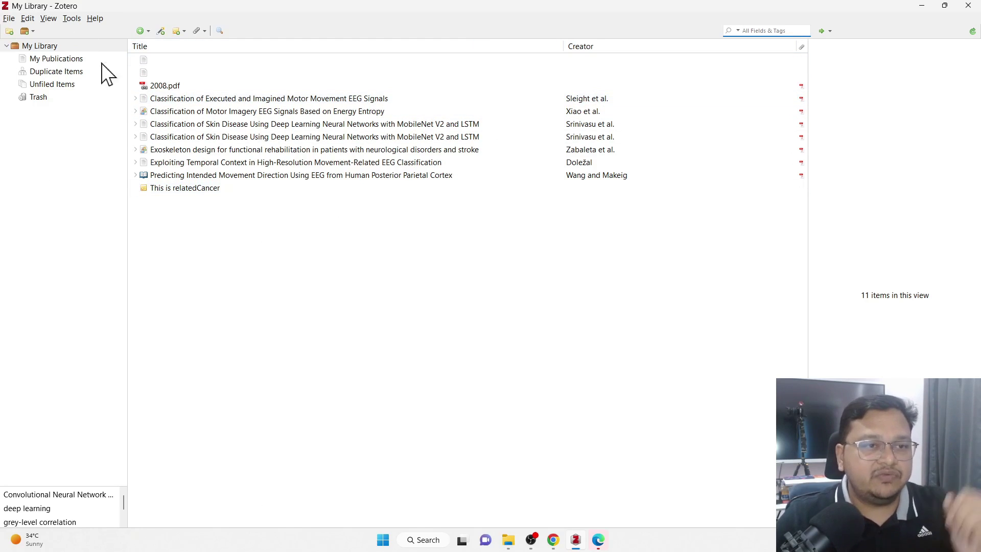
Step: Collapse and re-expand My Library to show the sections it contains
left_click(6, 46)
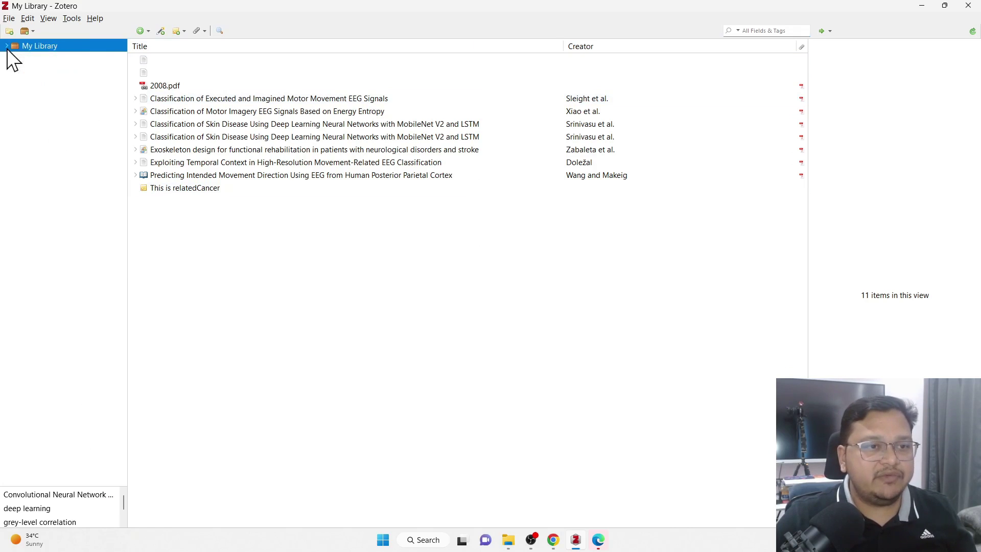
left_click(6, 46)
left_click(6, 46)
left_click(7, 47)
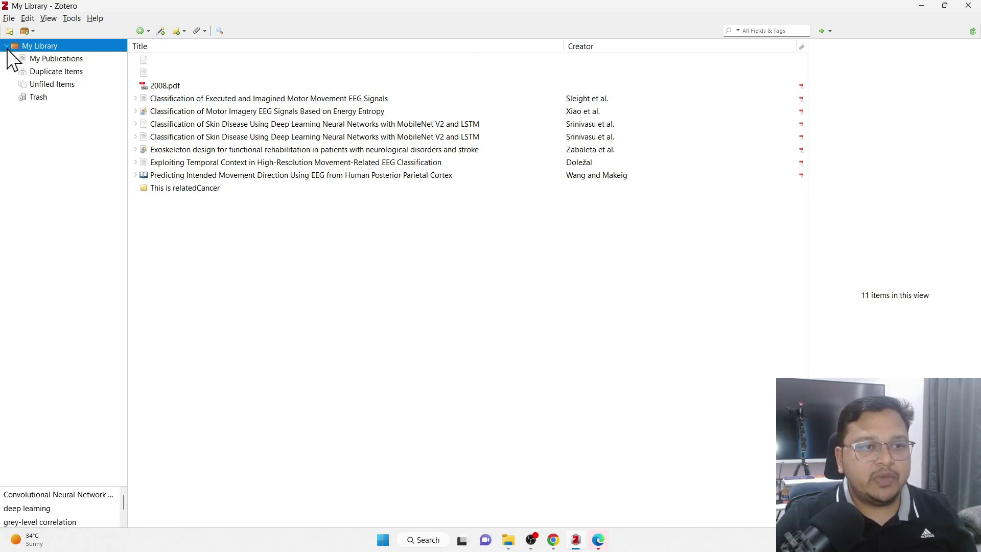
left_click(6, 46)
left_click(7, 46)
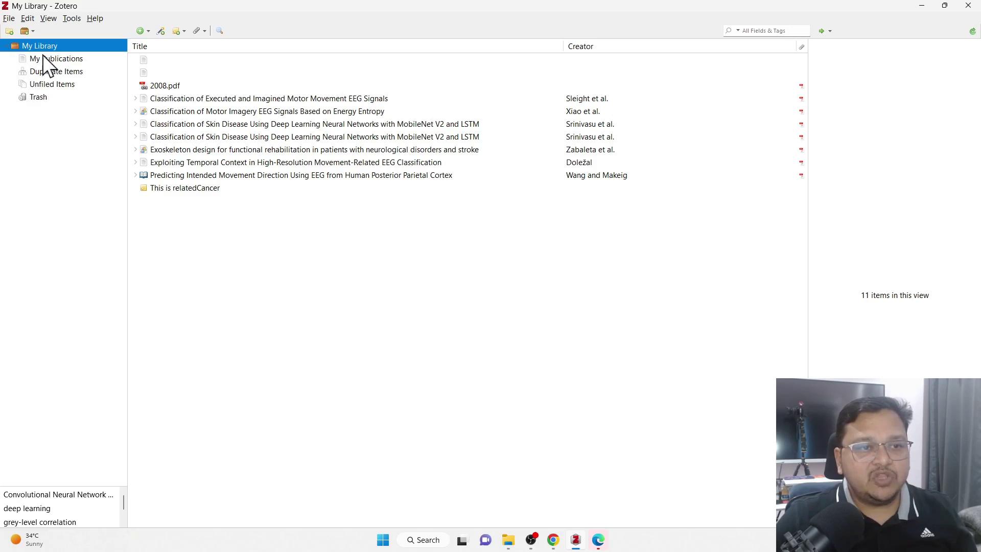
Step: Look through the My Publications, Duplicate Items, Unfiled Items and Trash sections, and return to My Library
left_click(47, 58)
left_click(53, 73)
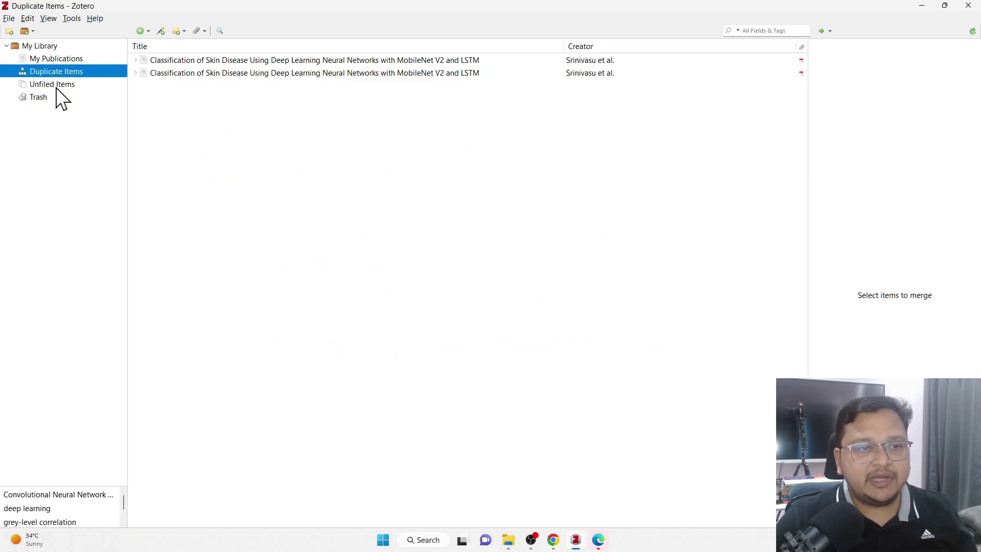
left_click(54, 86)
left_click(45, 99)
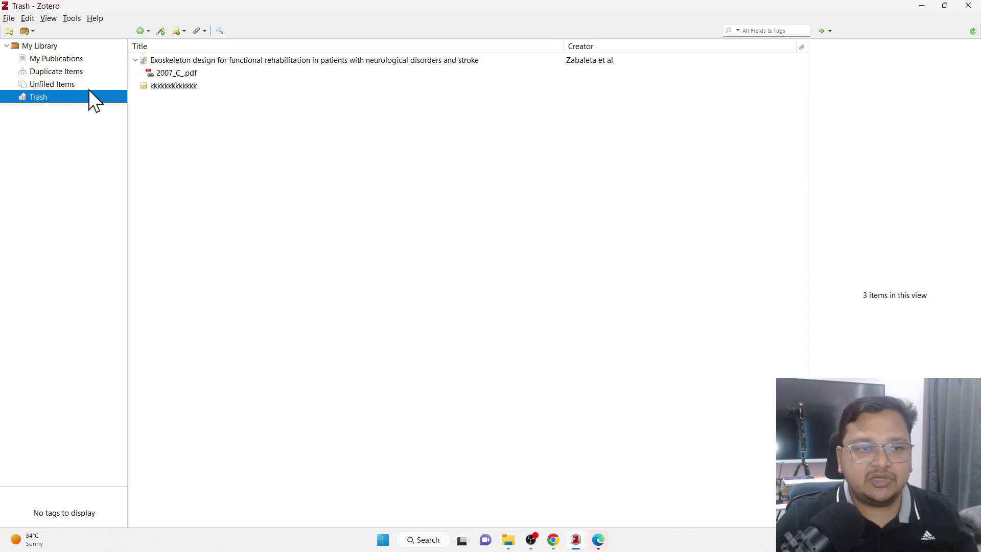
left_click(64, 85)
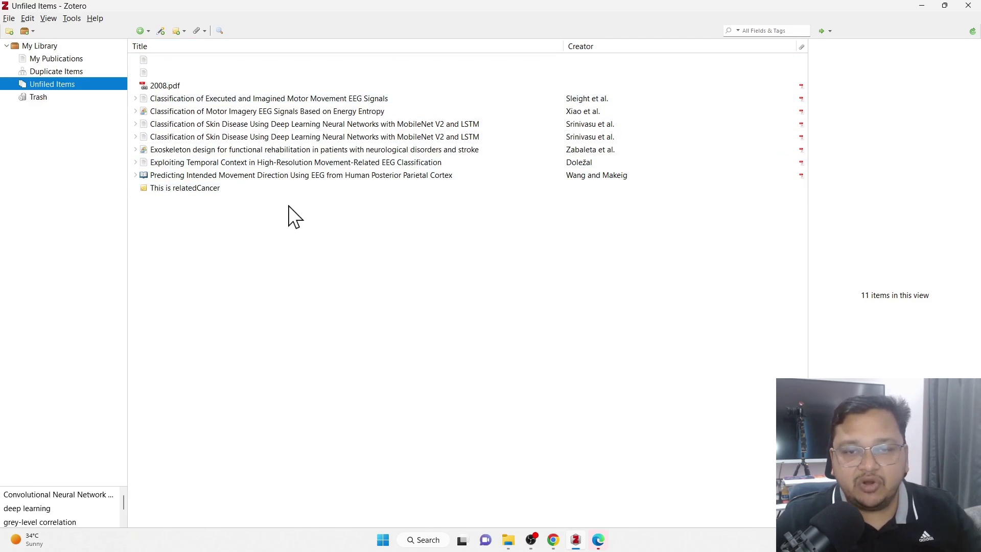
left_click(64, 72)
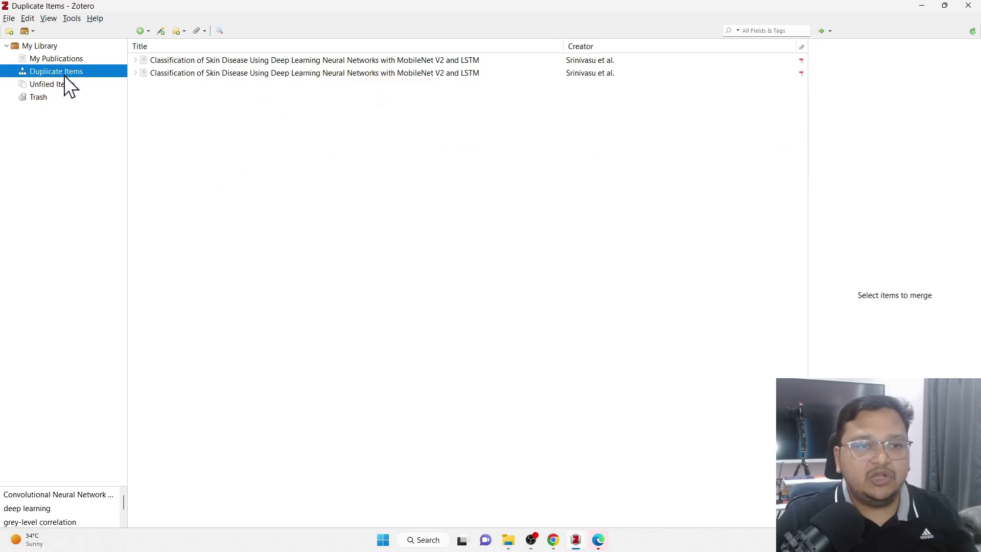
left_click(39, 58)
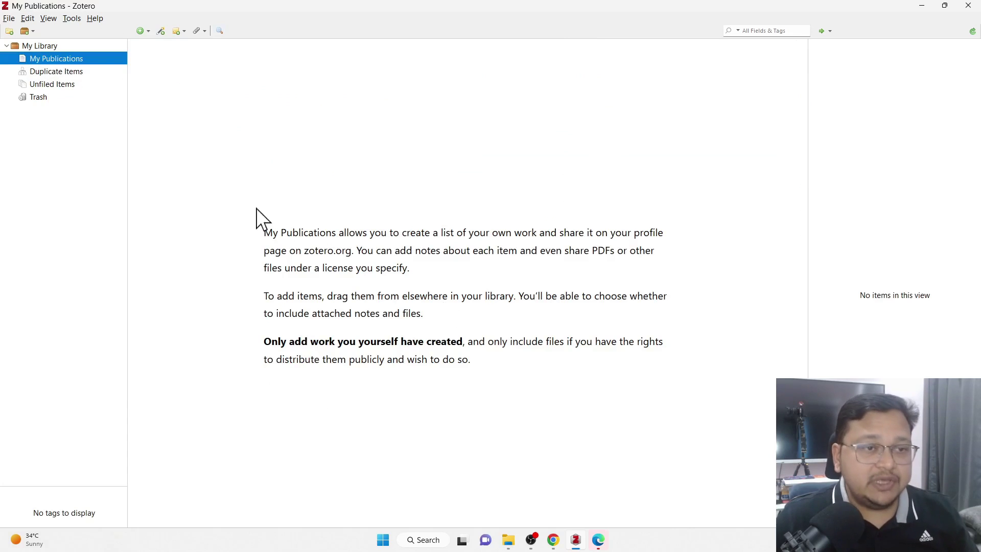
left_click(39, 48)
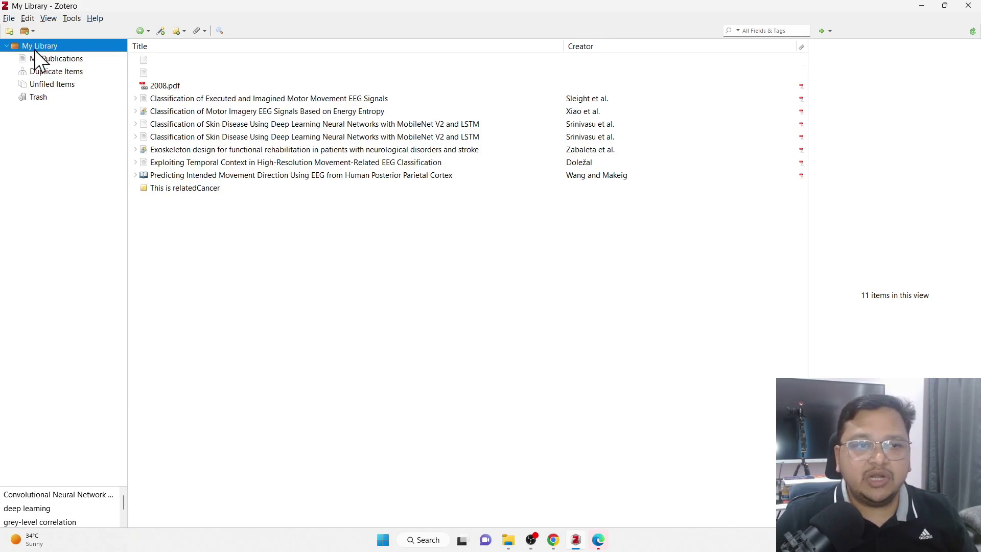
Step: Create a new collection named "PhD Related papers" in My Library
right_click(40, 45)
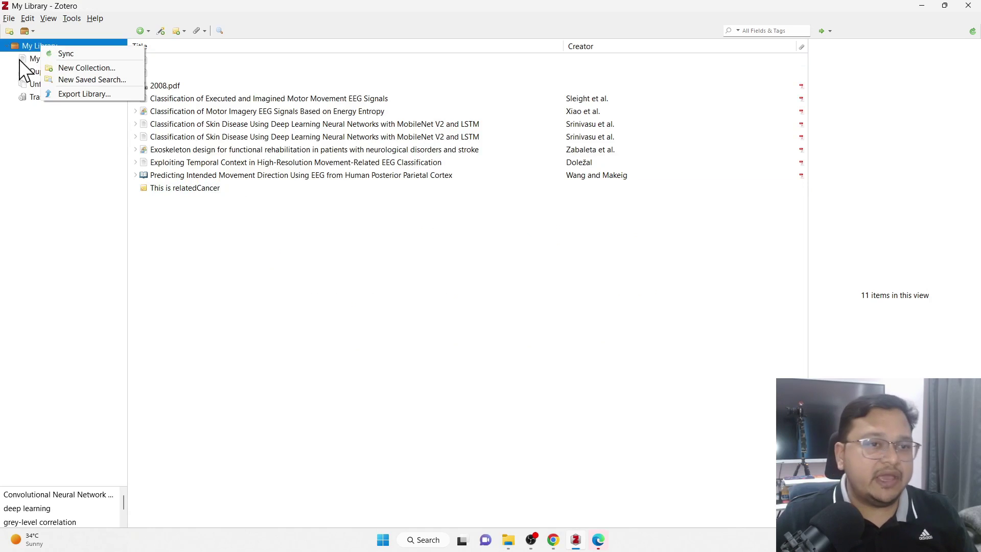
right_click(15, 45)
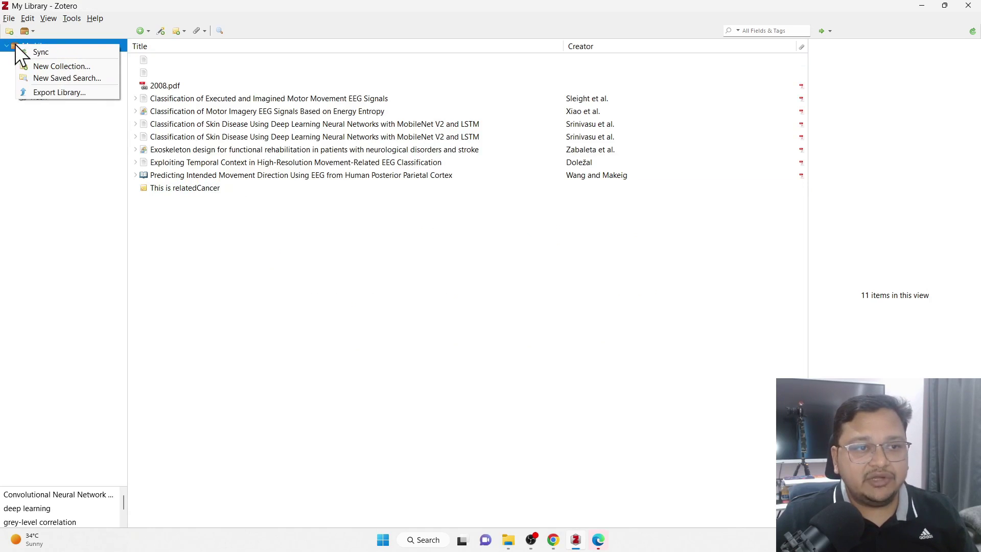
left_click(41, 67)
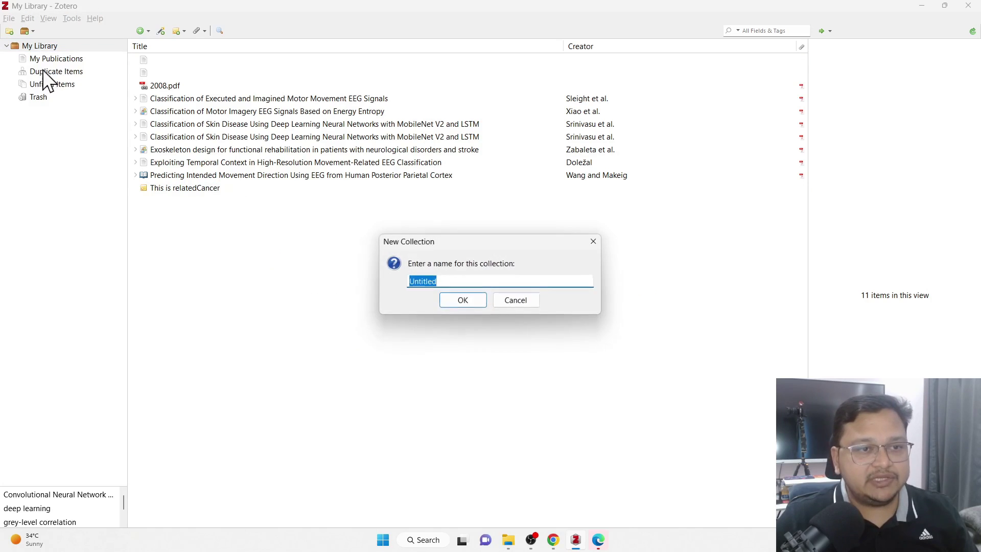
type("PhD Rela")
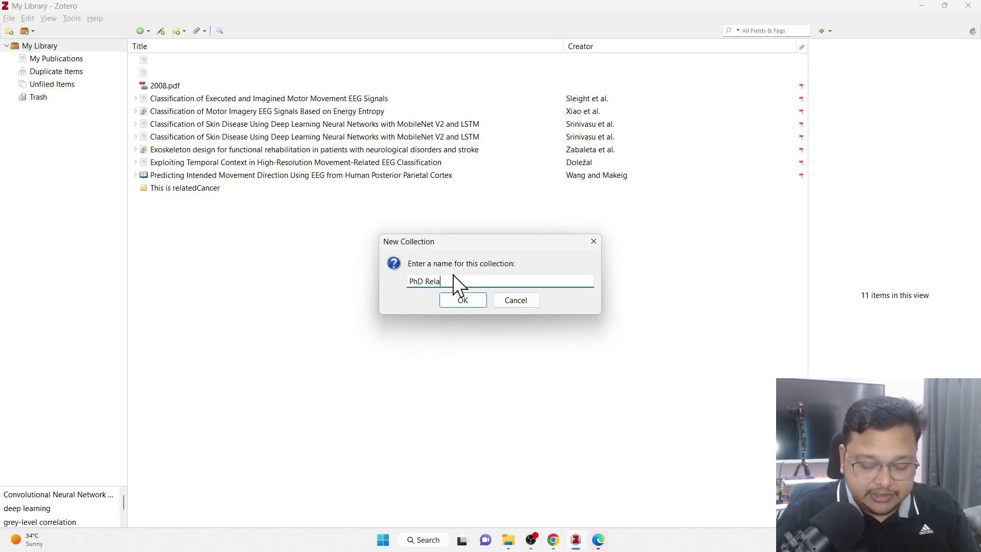
type("ted papers")
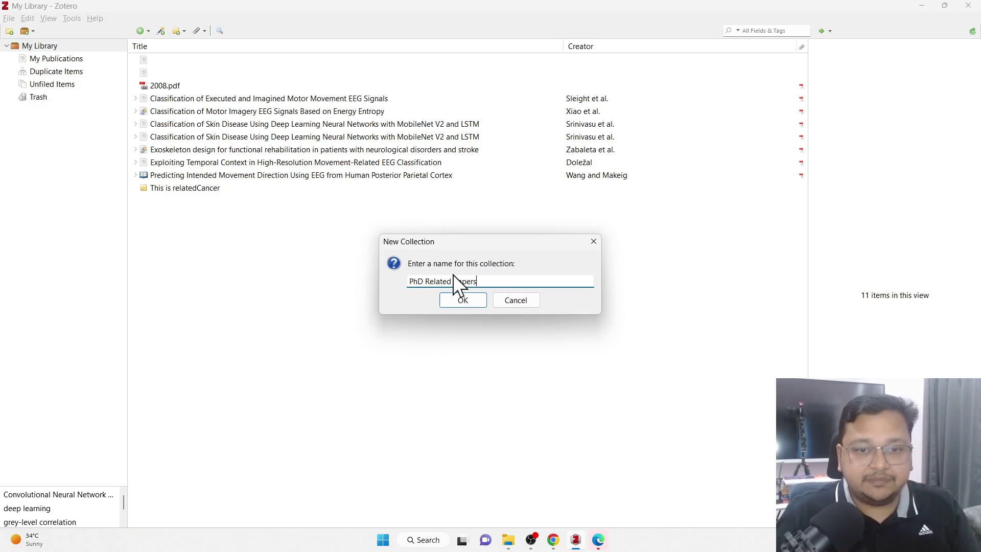
left_click(454, 301)
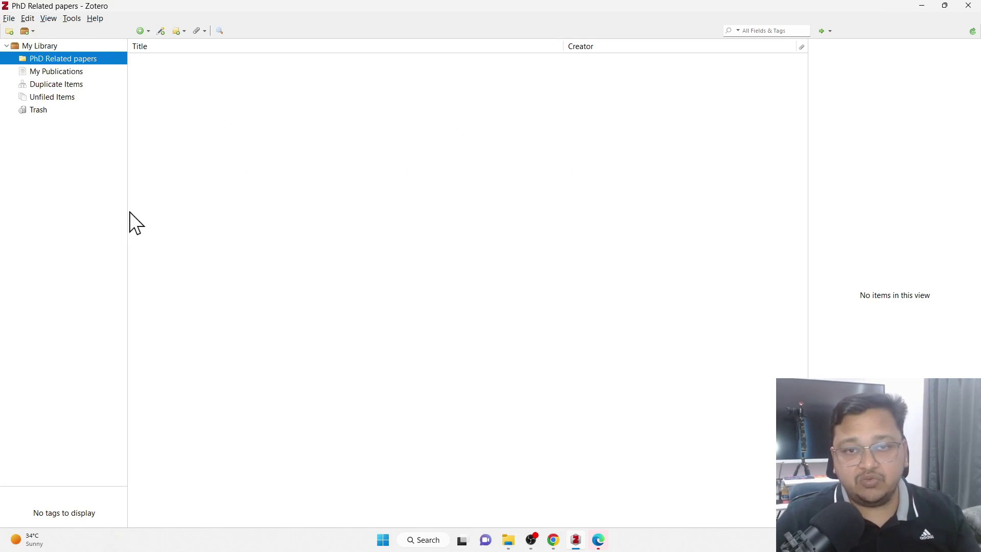
Step: Add "Classification of Motor Imagery EEG Signals Based on Energy Entropy" from My Library to the PhD Related papers collection, and open that collection
left_click(42, 47)
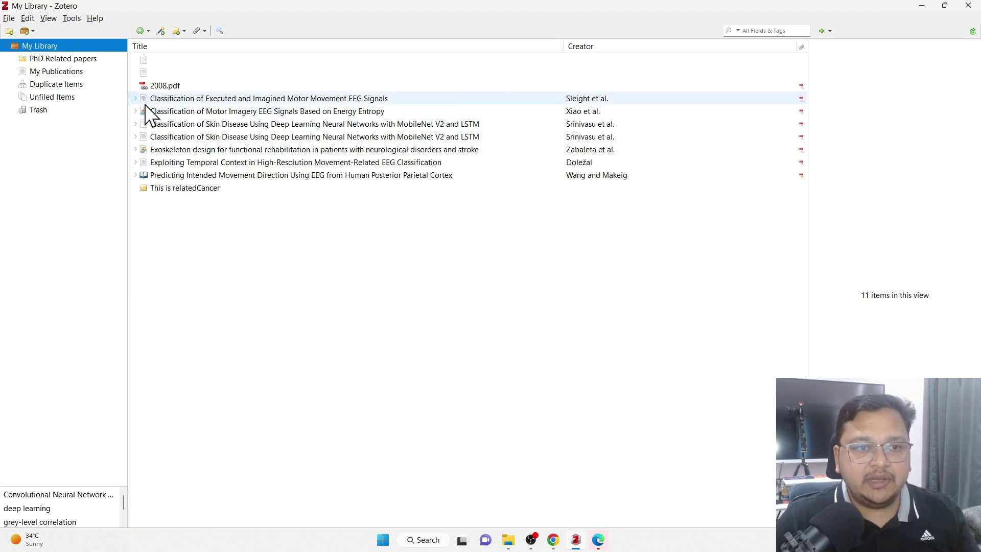
left_click(156, 112)
right_click(224, 111)
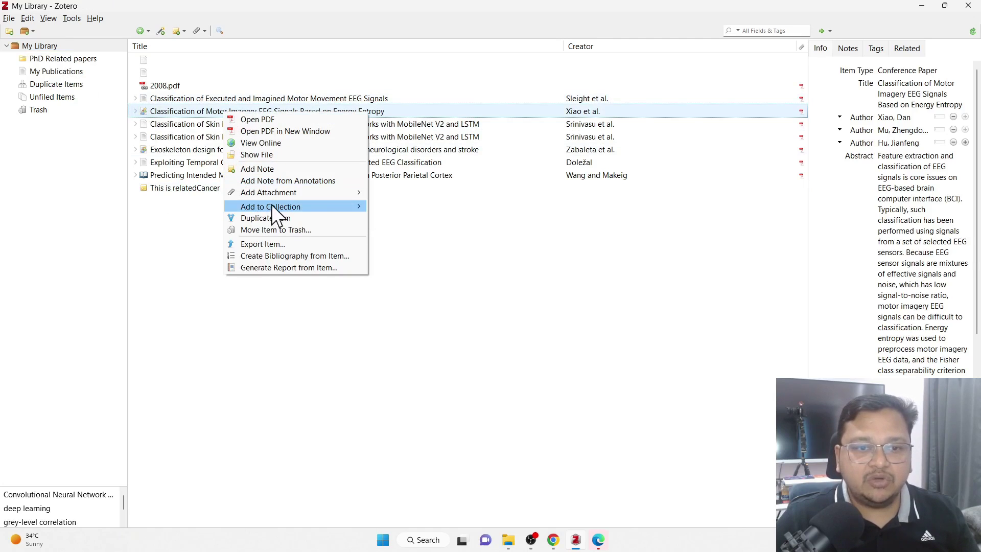
mouse_move(326, 204)
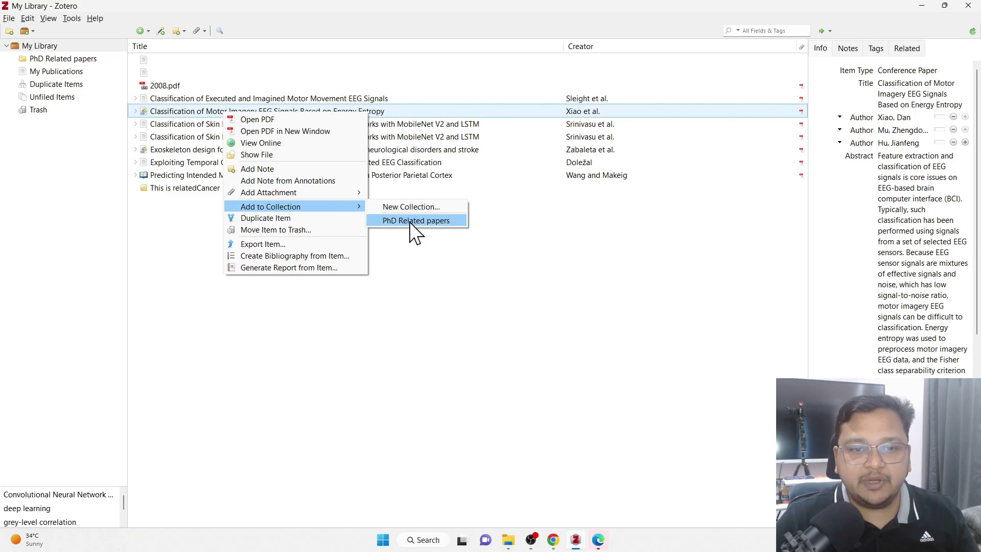
left_click(410, 220)
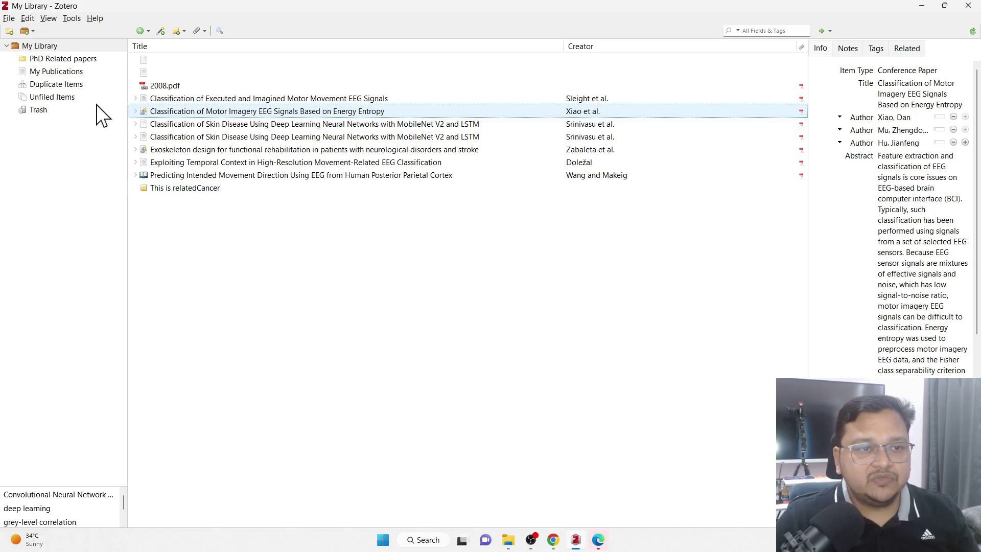
left_click(55, 60)
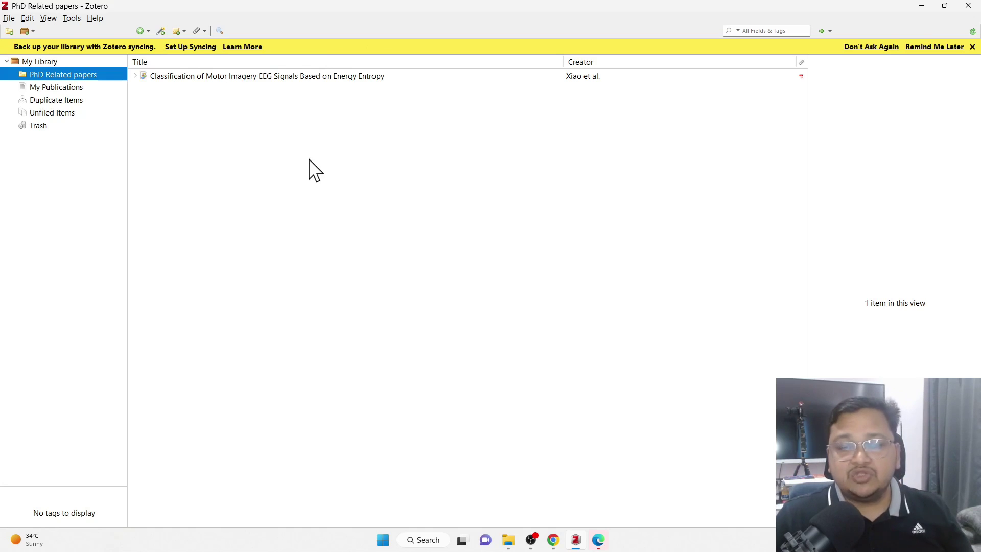
Step: View the data syncing setup and close it without entering an account
left_click(190, 47)
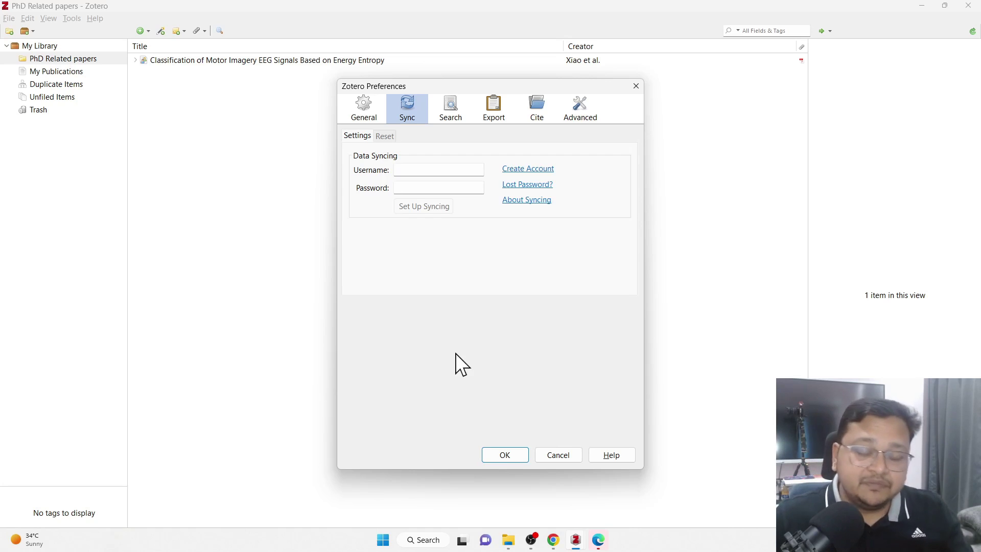
left_click(556, 459)
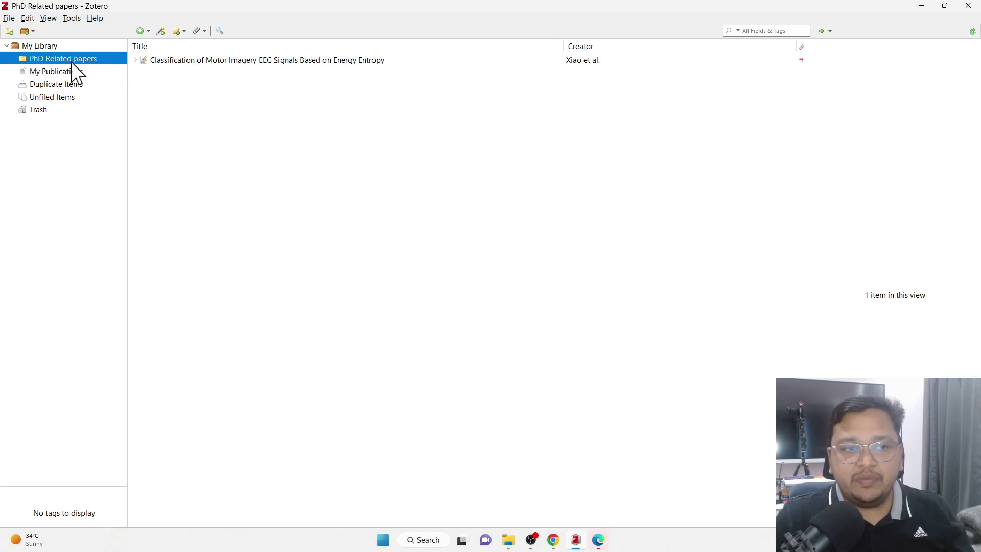
Step: Merge the duplicate entries of the skin disease classification paper, comparing both versions and keeping 2/25/2023, 2:28:10 PM as the master item
left_click(69, 85)
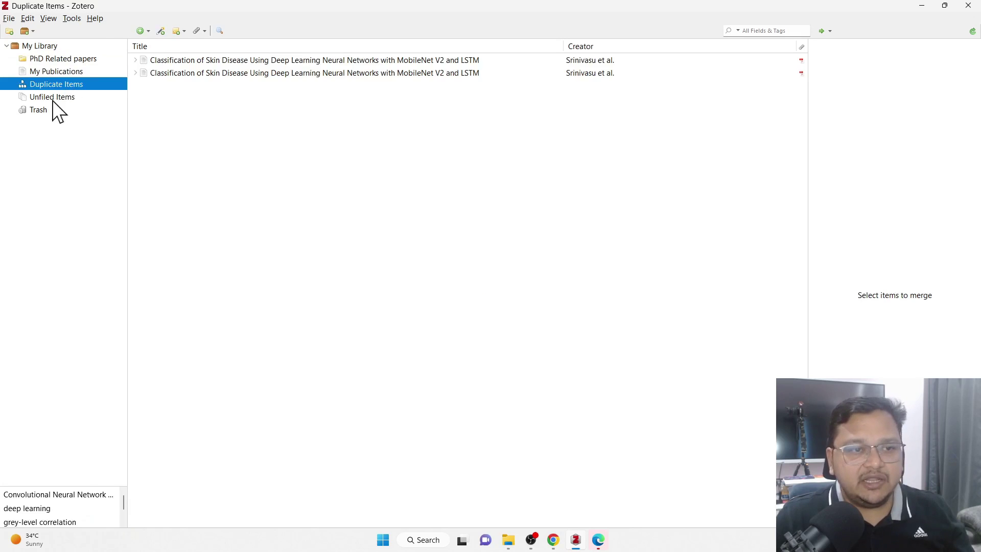
left_click(241, 72)
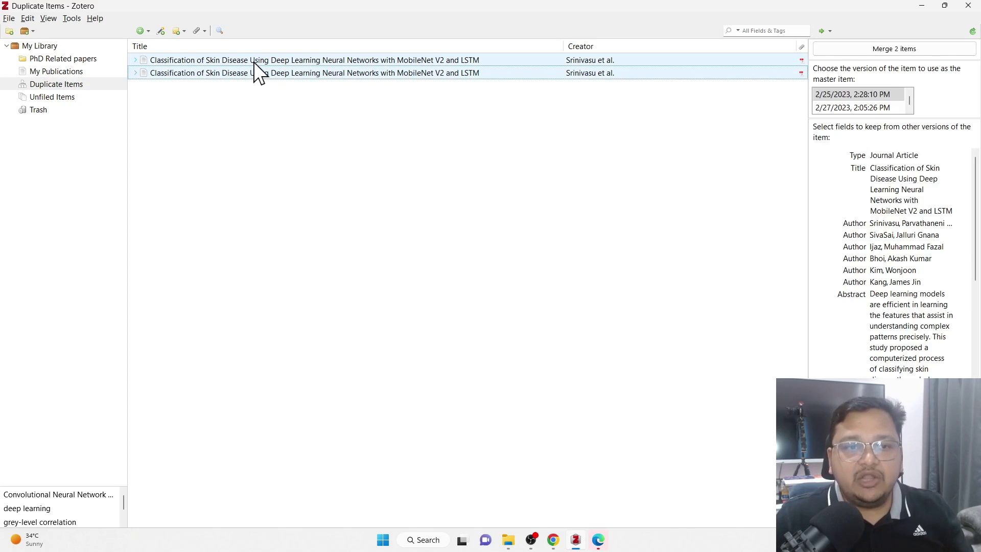
left_click(253, 61, "ctrl")
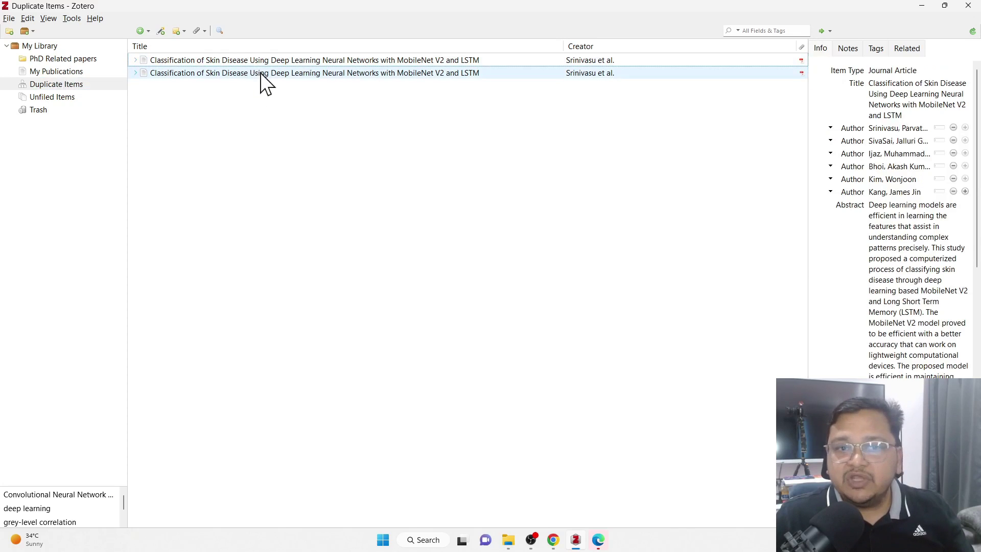
left_click(261, 73, "ctrl")
left_click(267, 63, "ctrl")
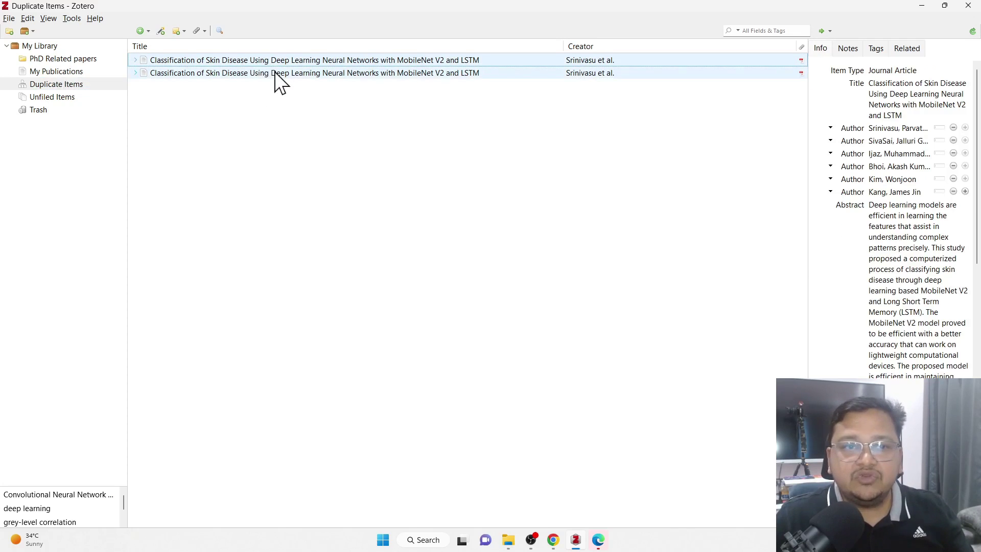
left_click(265, 73, "ctrl")
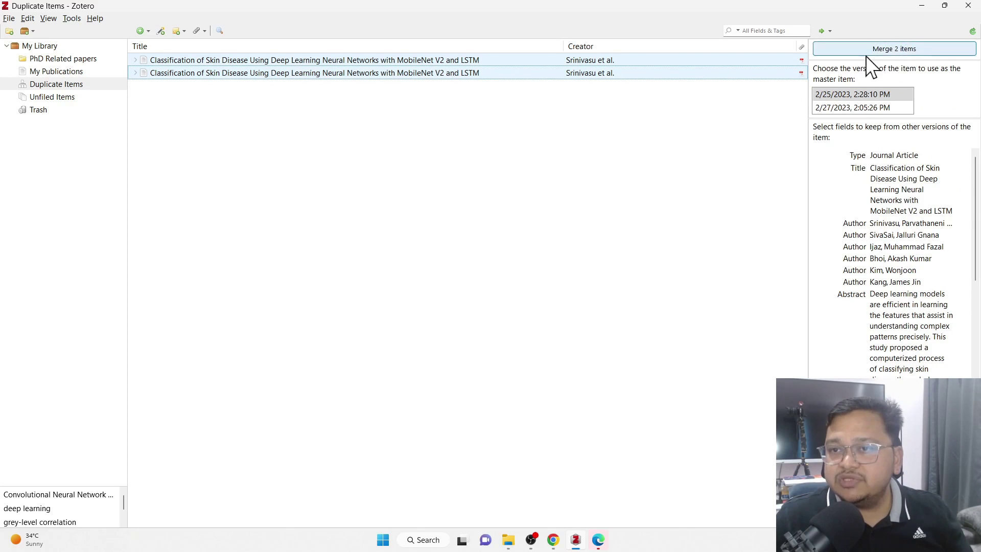
left_click(866, 107)
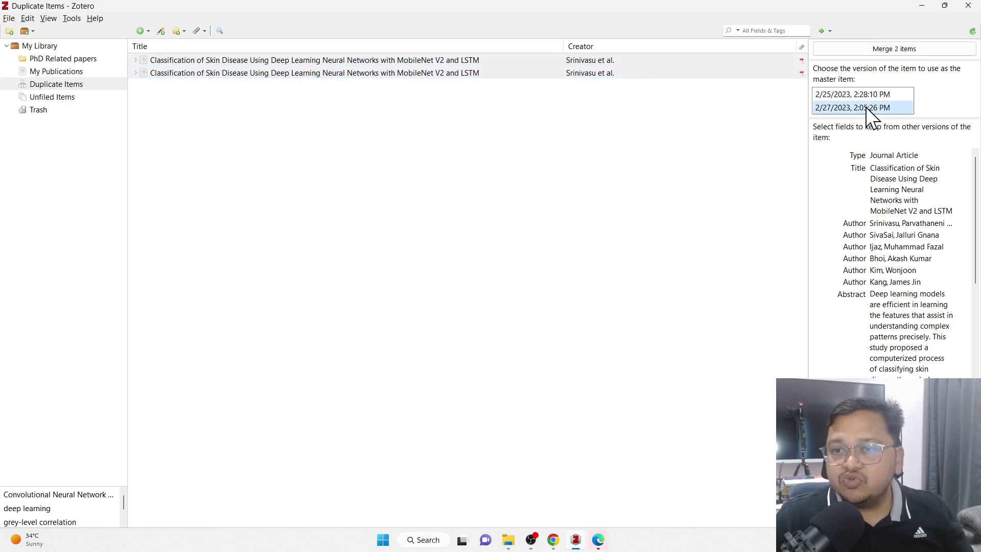
left_click(868, 95)
left_click(869, 108)
left_click(858, 97)
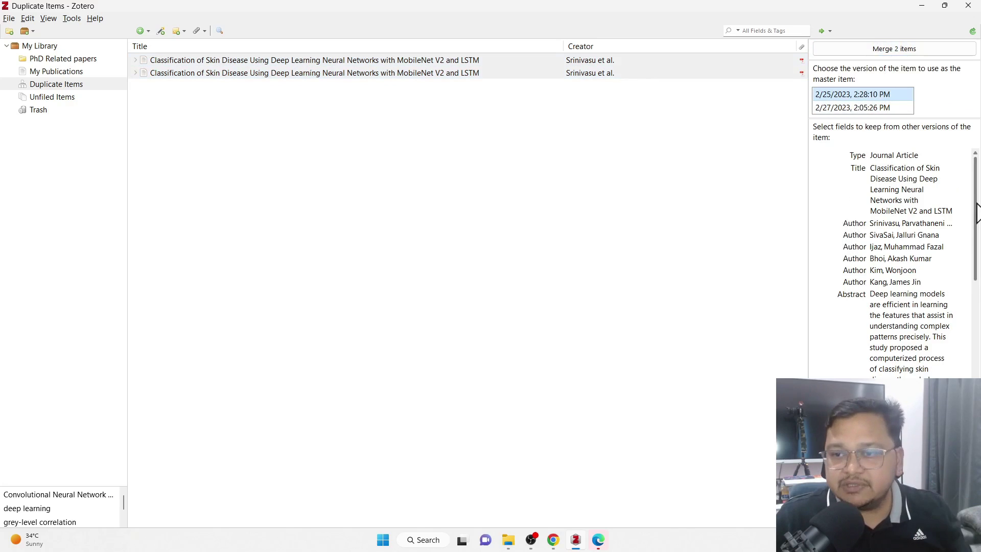
scroll(848, 245, "down", 8)
left_click(863, 108)
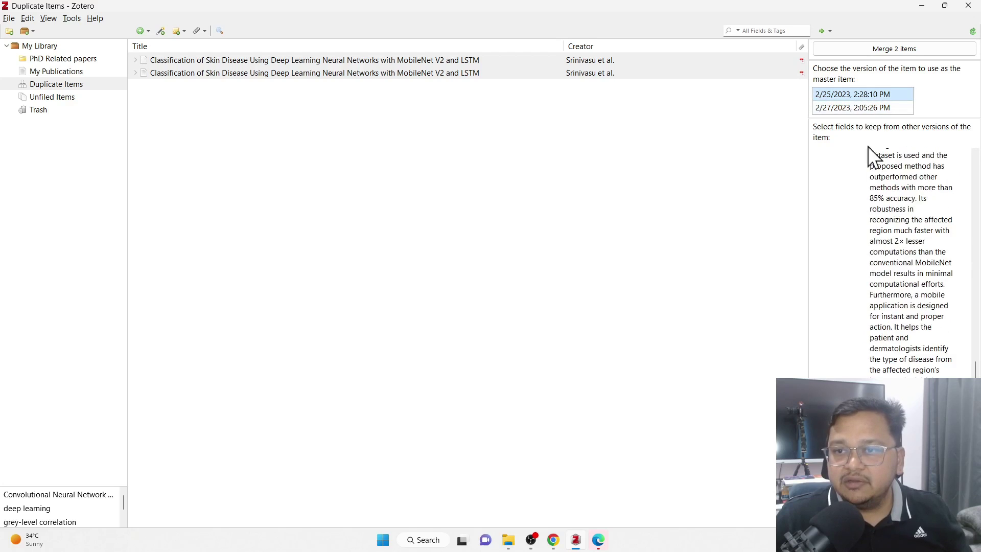
left_click(869, 109)
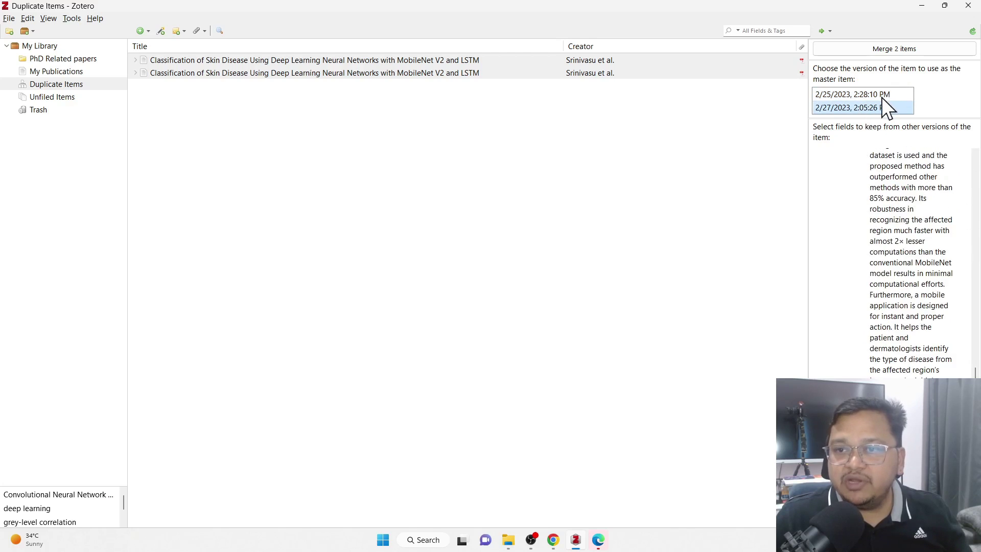
left_click(881, 96)
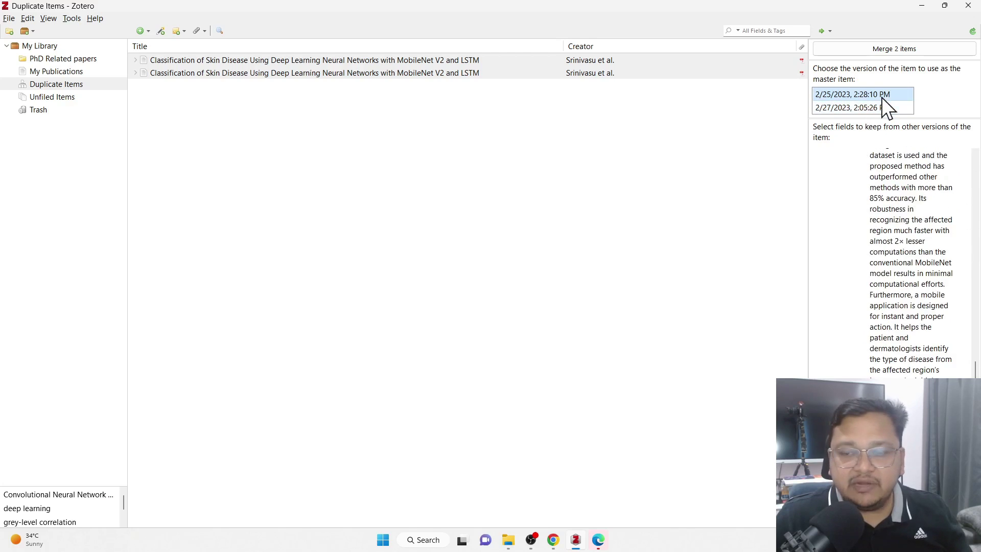
left_click(875, 51)
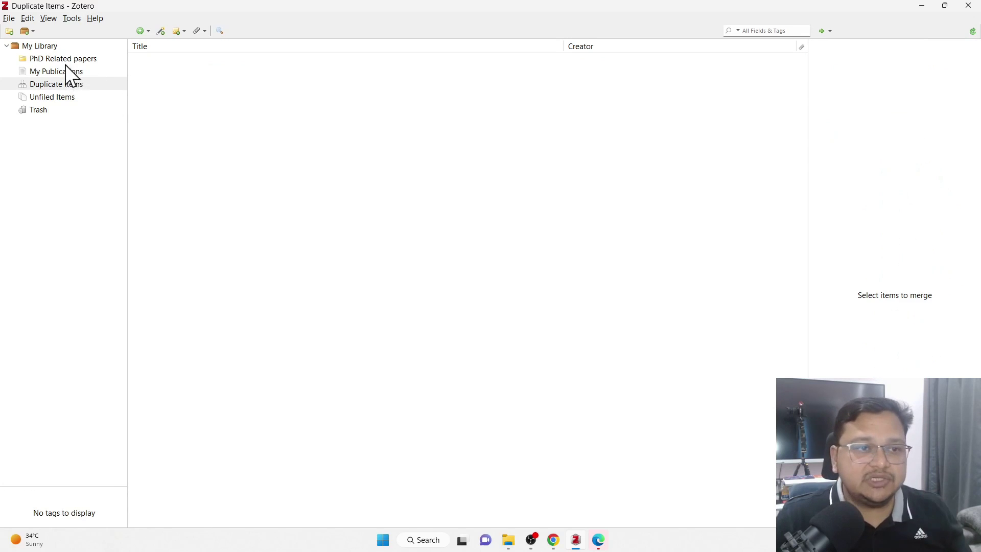
Step: Review My Library after the merge, view the exoskeleton design paper's details, and recheck Duplicate Items
left_click(45, 46)
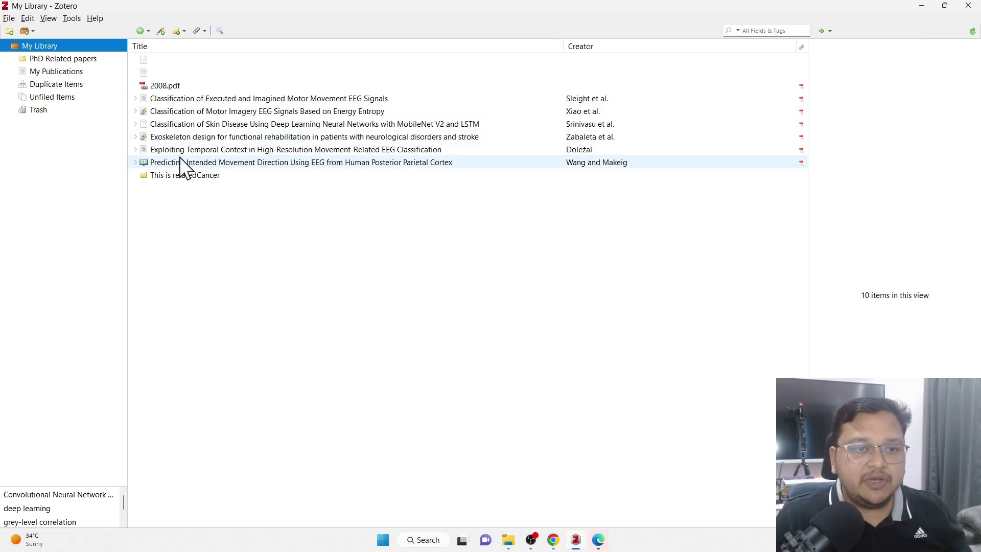
left_click(177, 137)
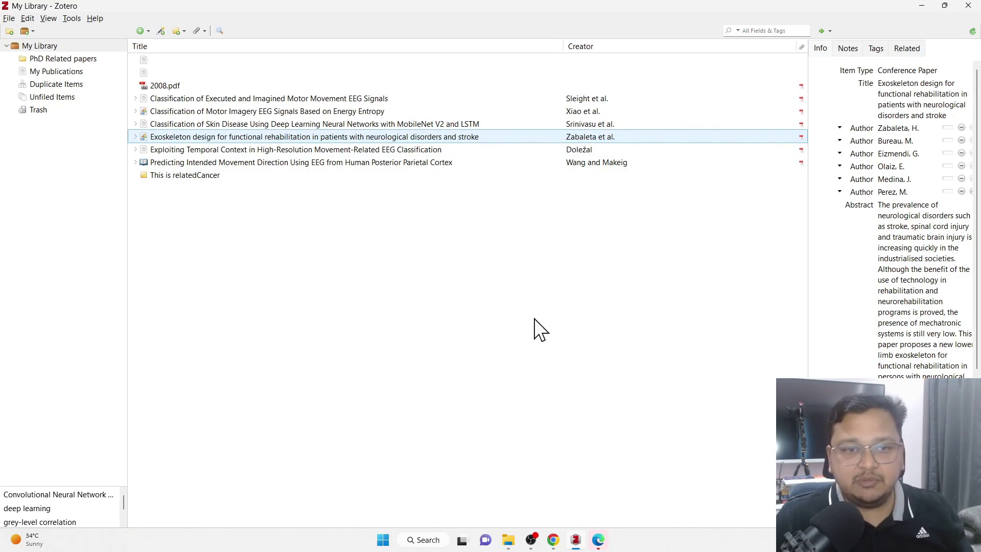
left_click(43, 85)
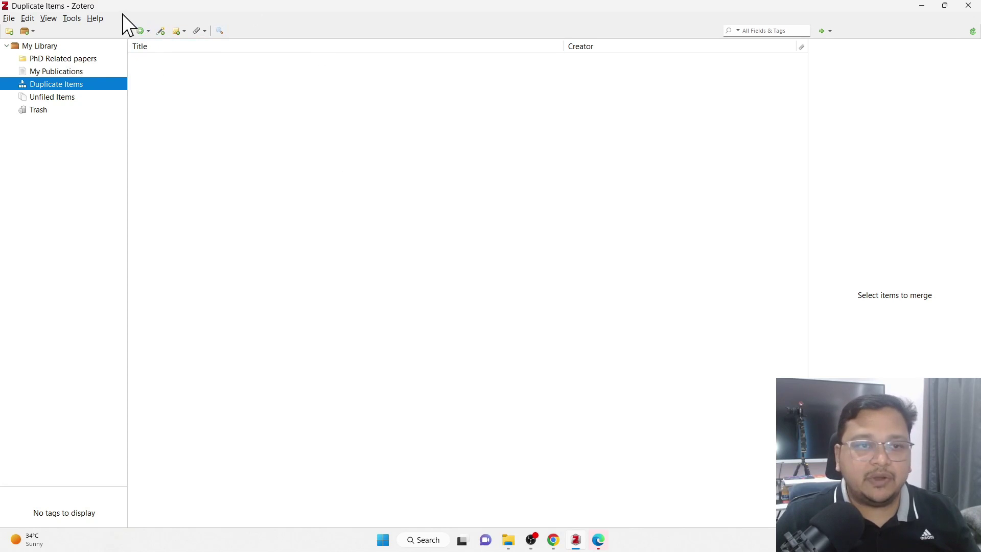
Step: Add a blank Journal Article item to the library and go through its information fields, leaving them empty
left_click(147, 32)
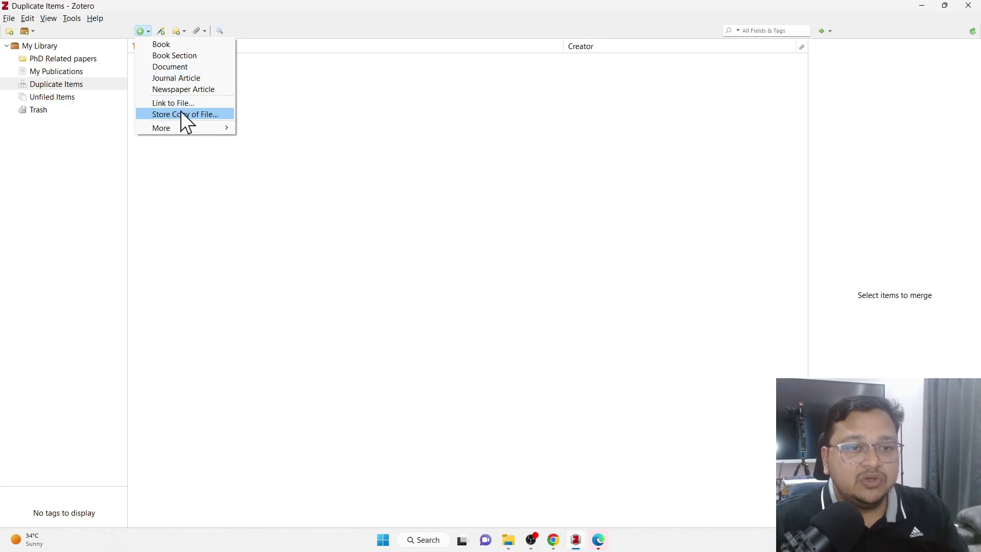
left_click(171, 81)
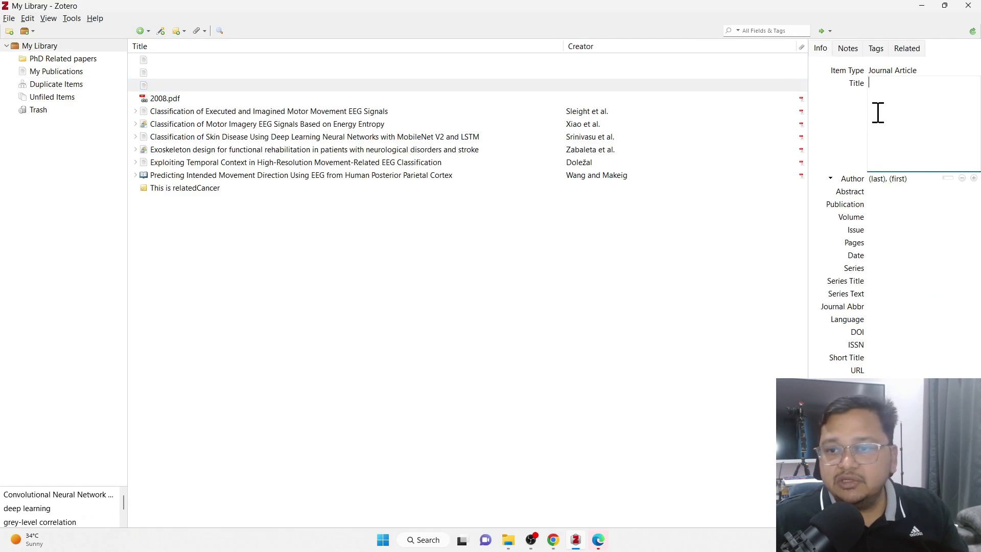
left_click(894, 247)
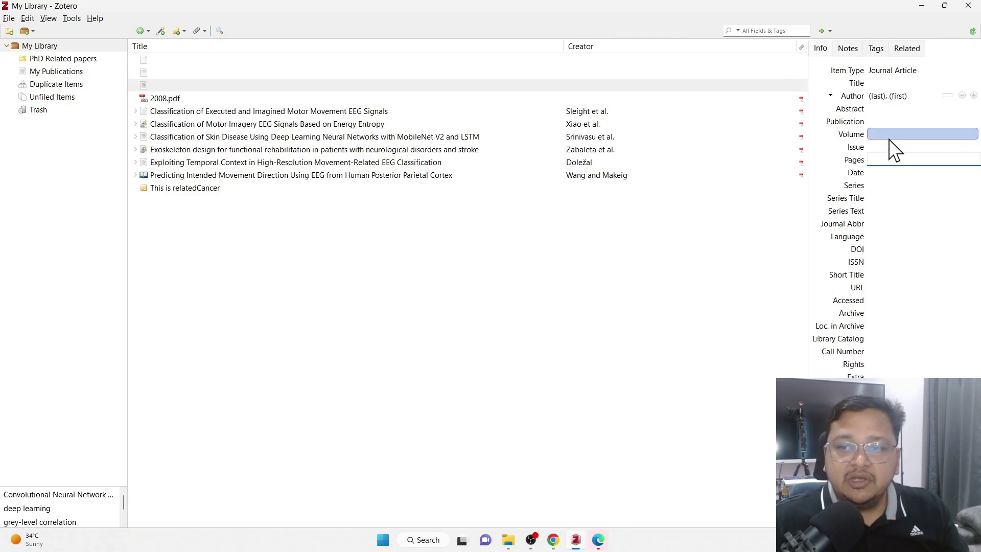
left_click(892, 199)
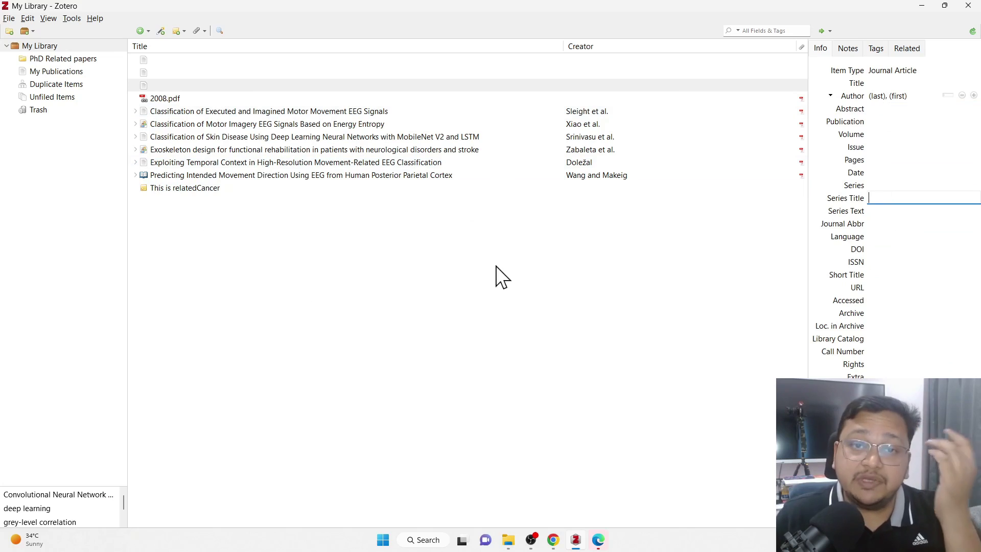
Step: Open the entry for adding items by identifier, and switch to the Google Scholar profile page in Chrome
left_click(162, 32)
left_click(161, 32)
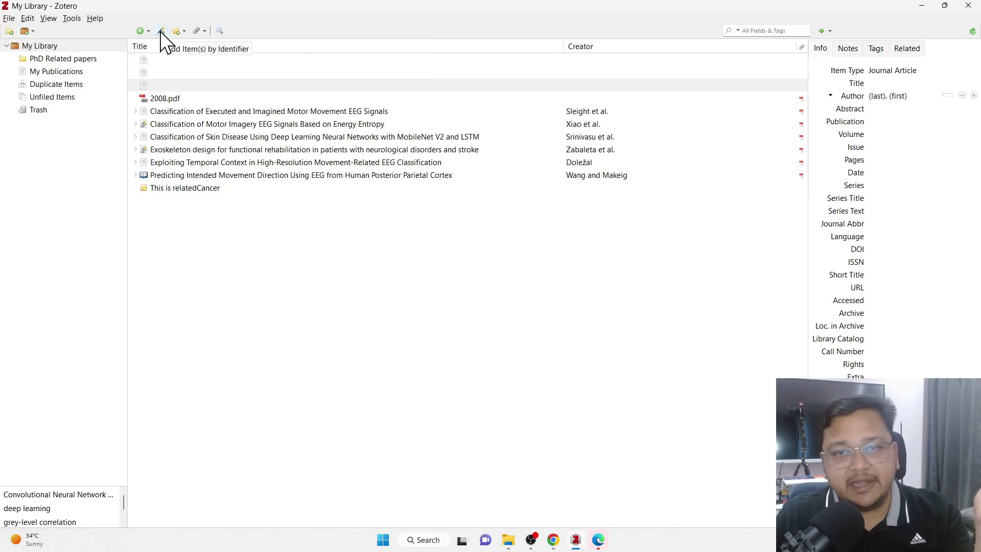
left_click(161, 31)
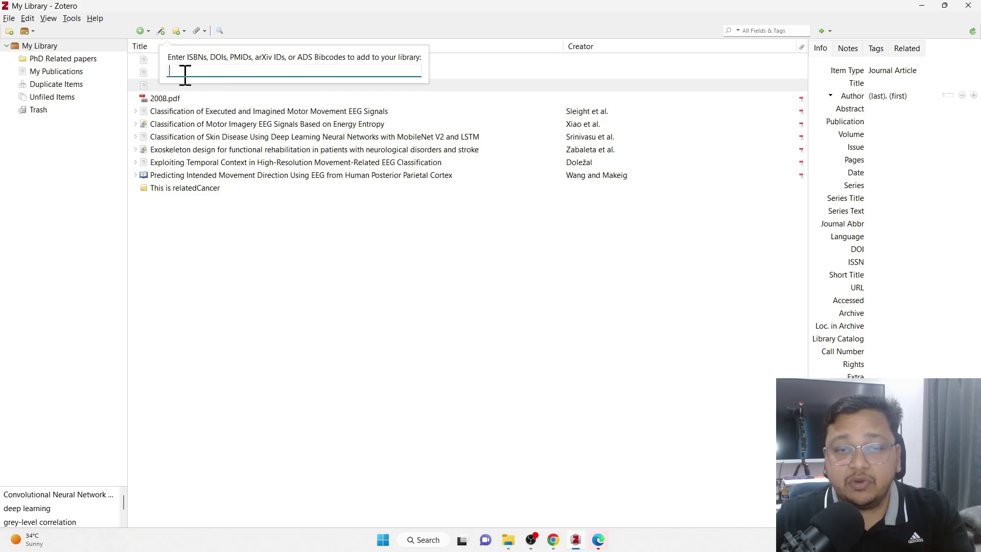
mouse_move(553, 541)
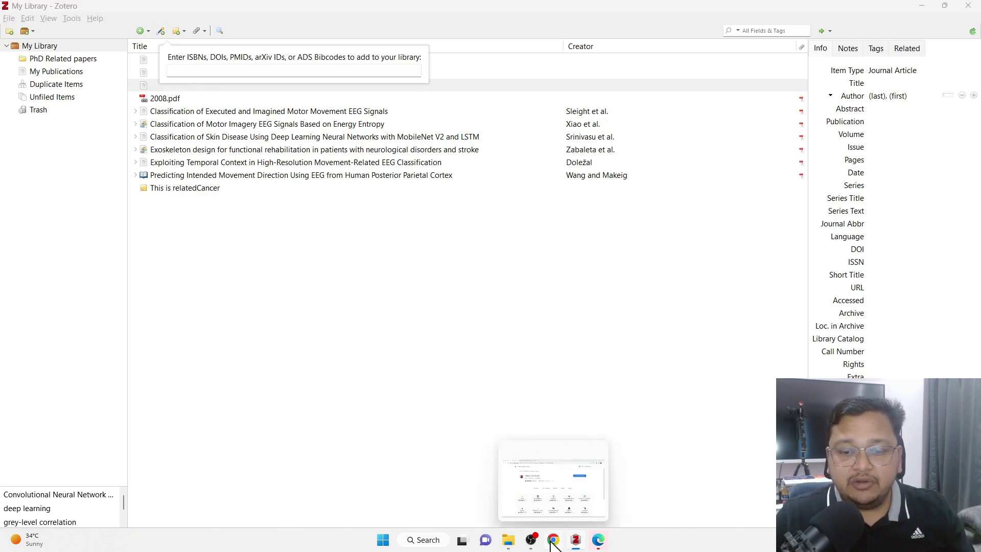
left_click(556, 486)
left_click(232, 11)
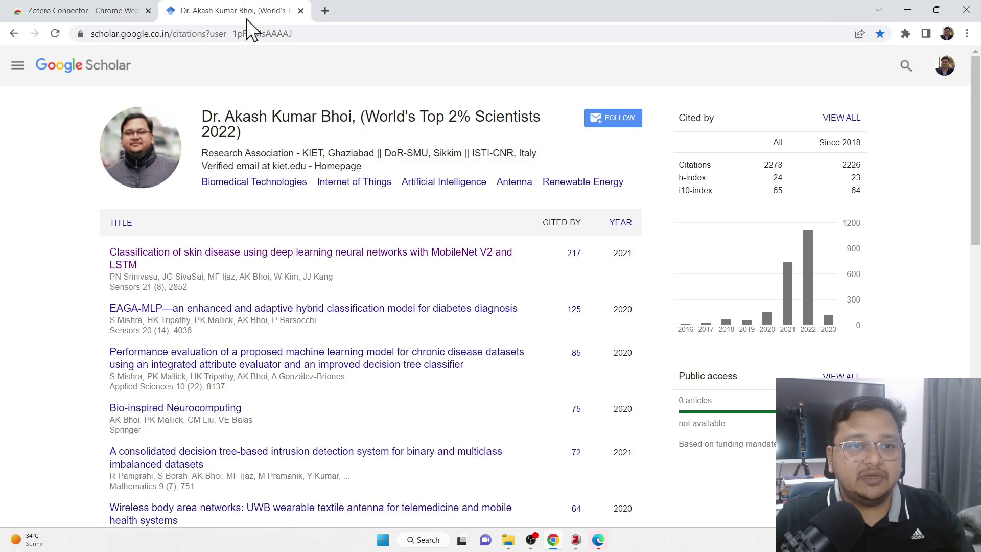
Step: Open the skin disease classification paper on MDPI and copy its DOI, 10.3390/s21082852
left_click(217, 256)
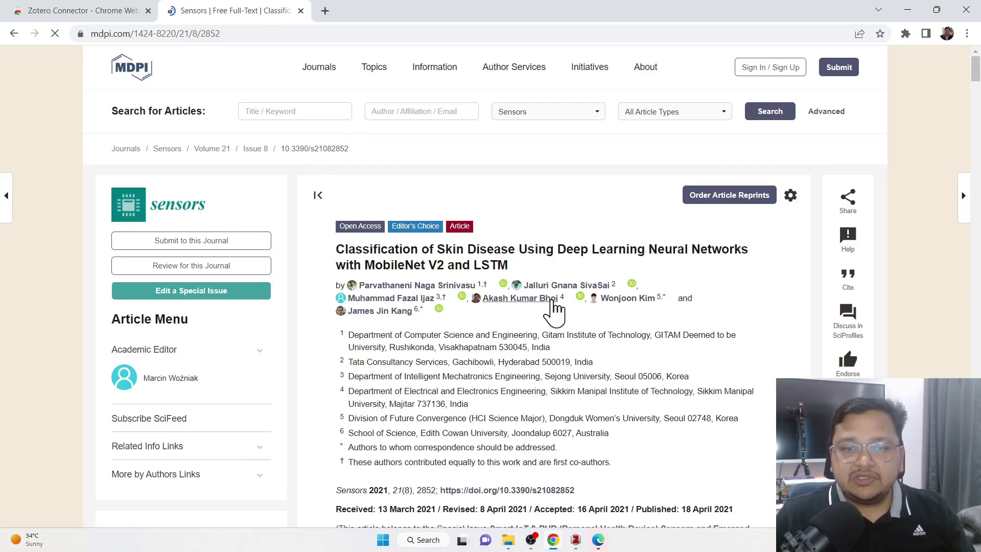
scroll(537, 302, "down", 2)
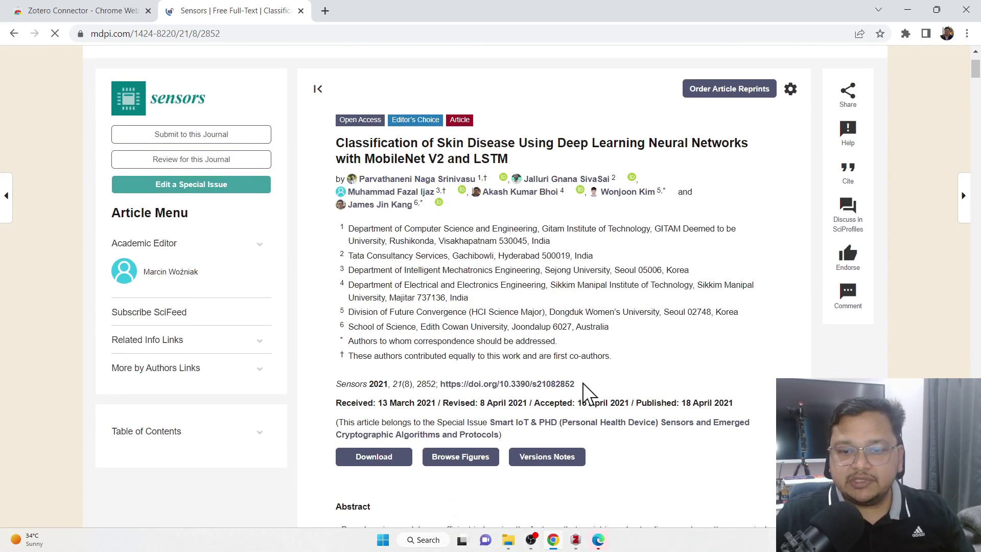
left_click_drag(579, 385, 499, 384)
key("ctrl+c")
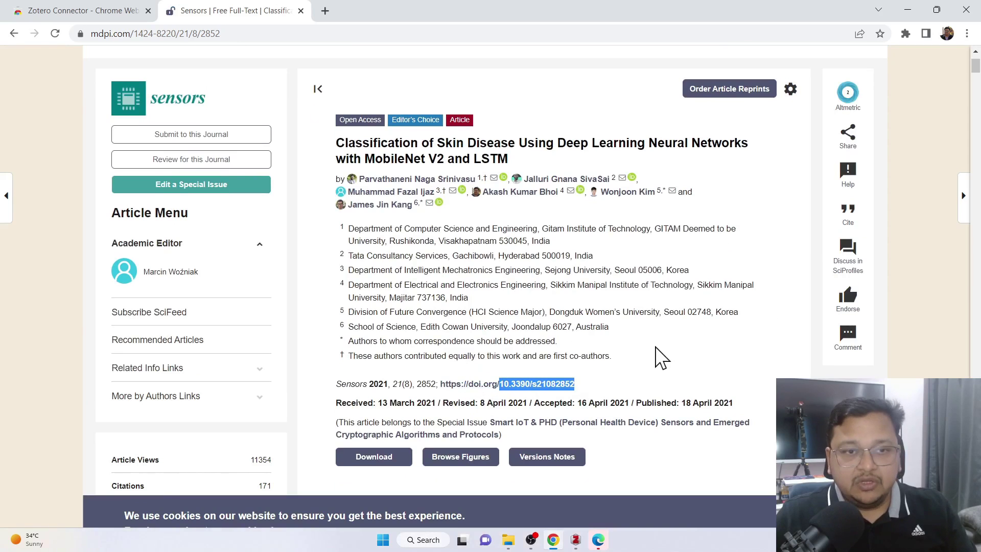
Step: Switch to Zotero and add the paper to My Library by its DOI, 10.3390/s21082852
mouse_move(578, 539)
left_click(581, 506)
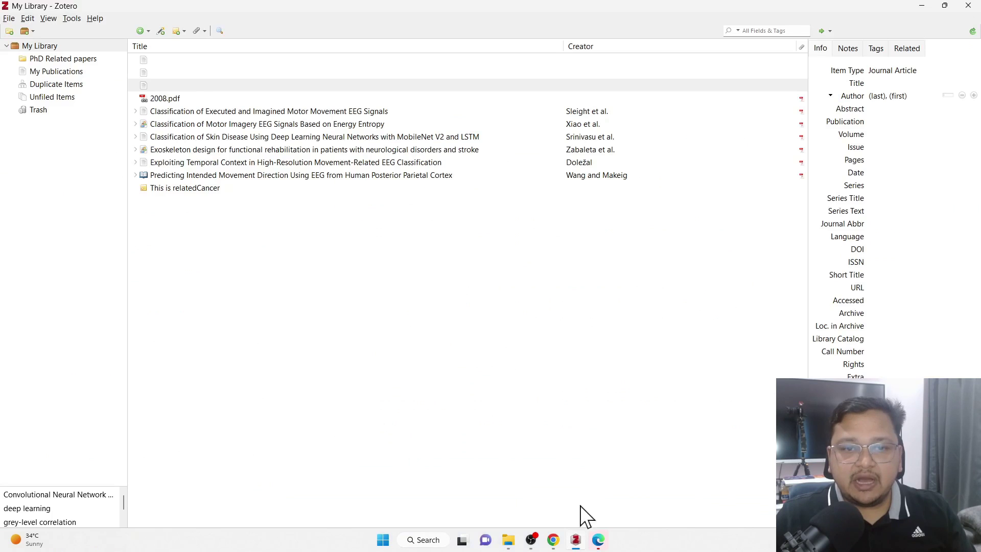
left_click(161, 31)
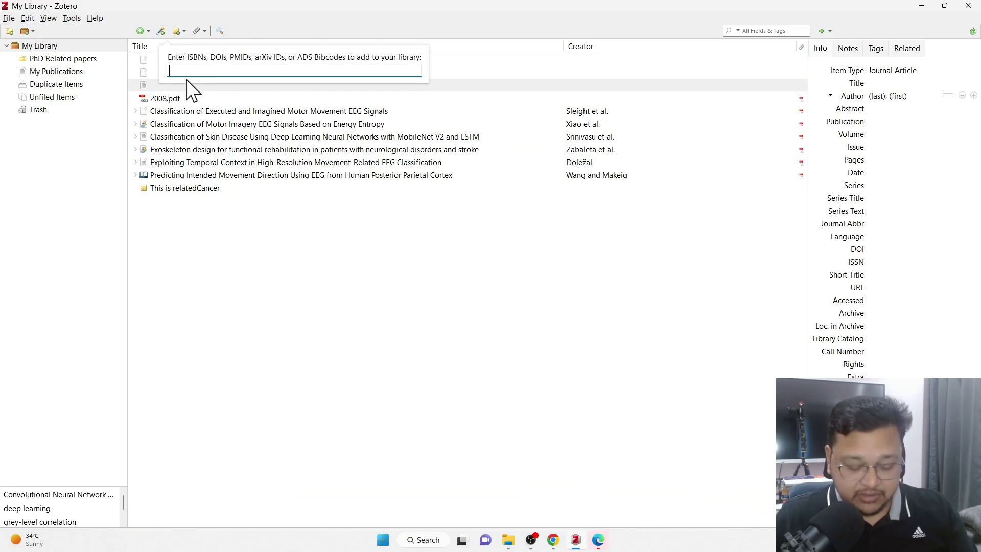
key("ctrl+v")
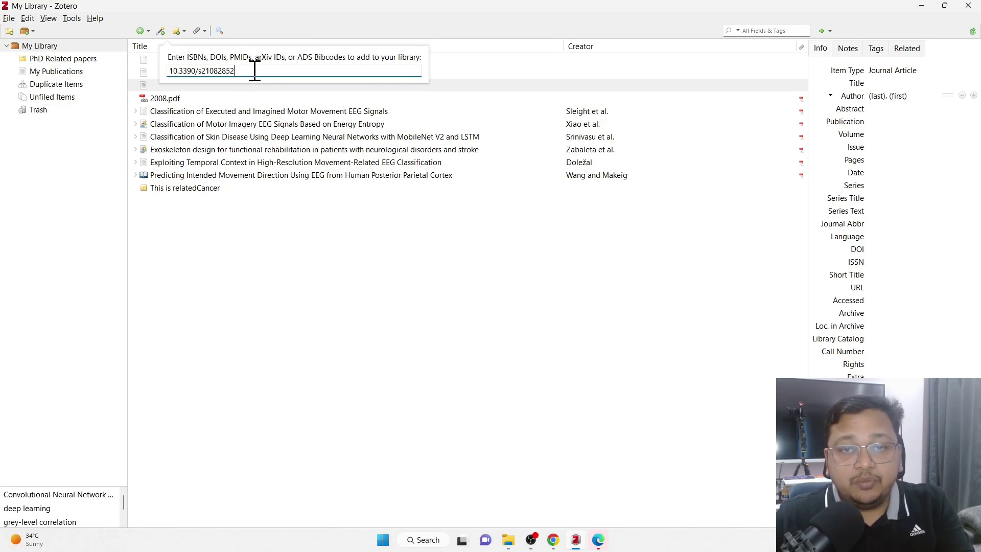
key("Return")
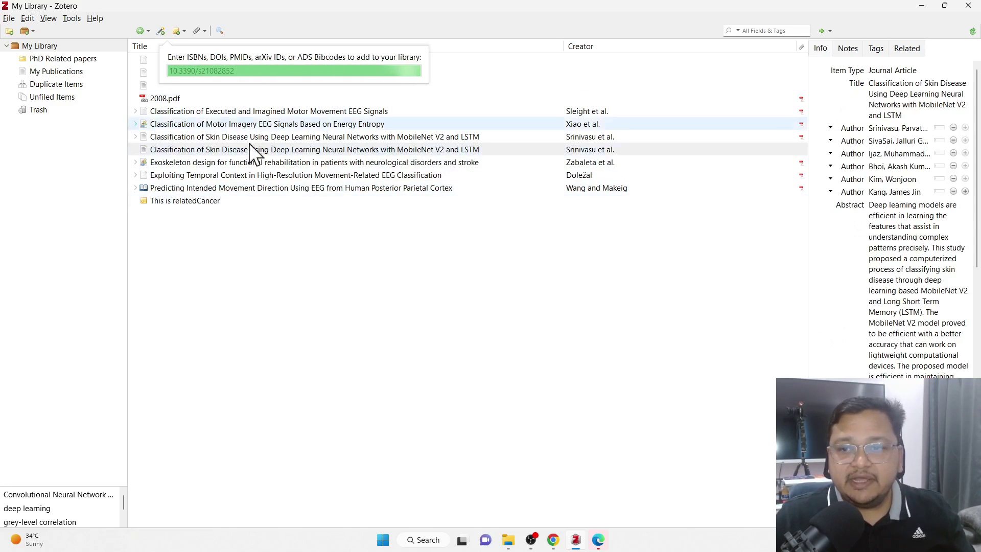
left_click(182, 221)
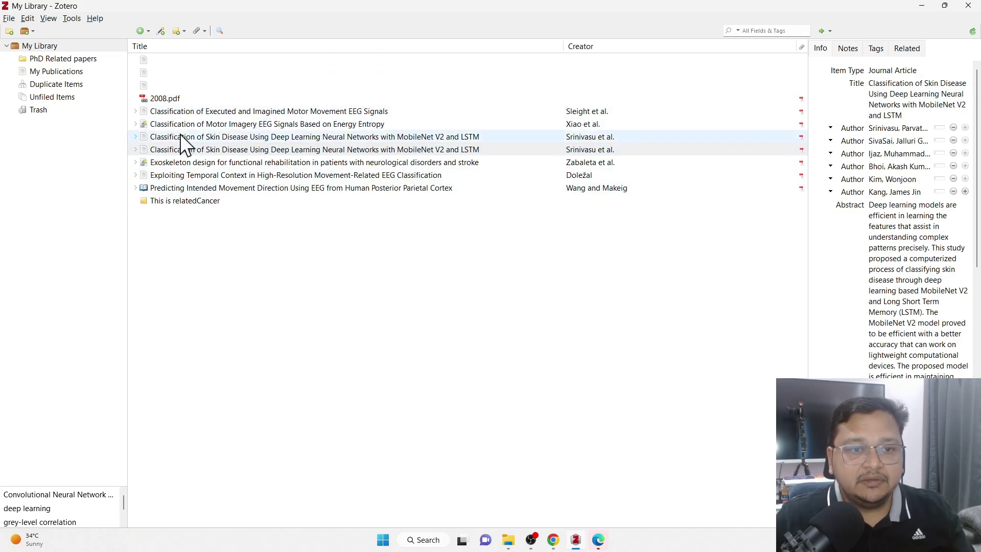
Step: Examine the title, authors and abstract retrieved for the newly added skin disease classification paper
left_click(173, 149)
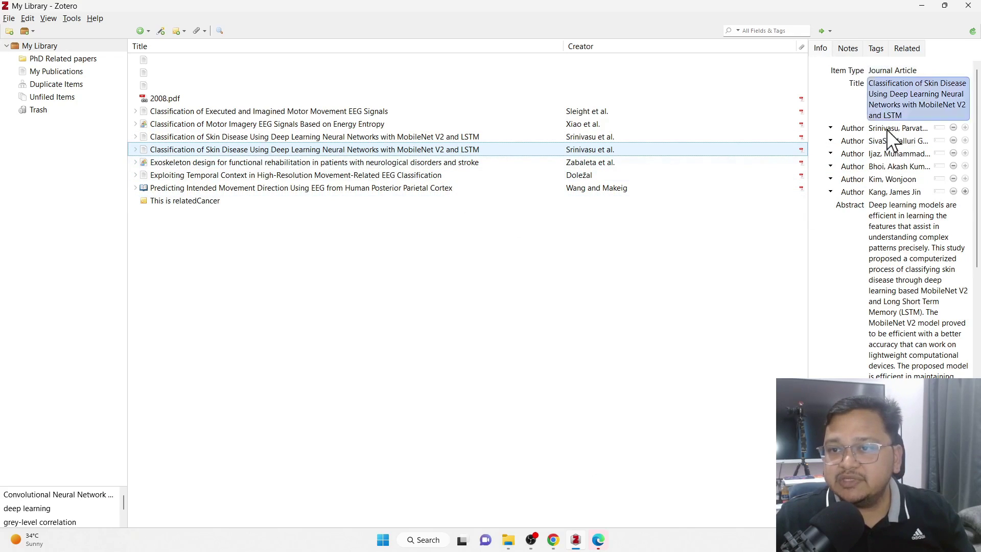
scroll(916, 347, "down", 10)
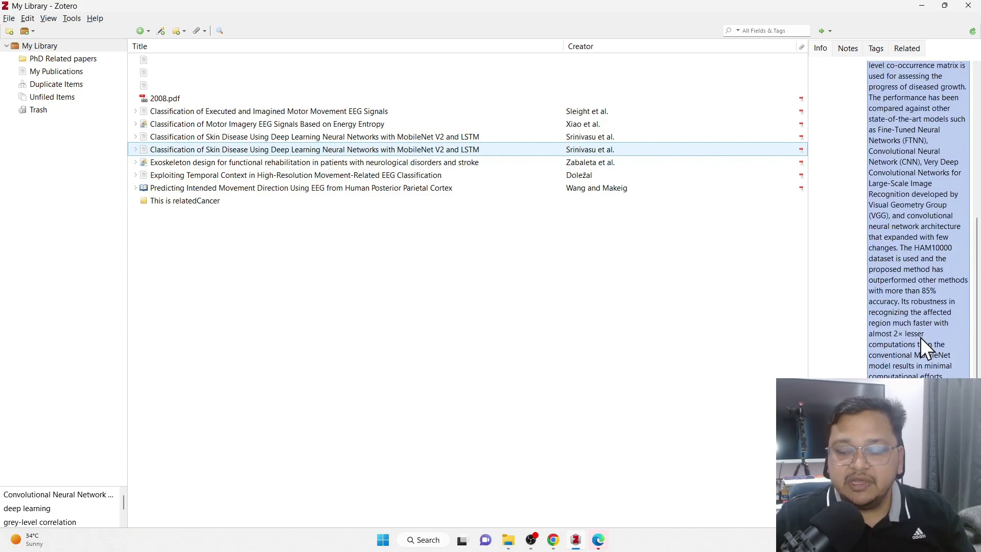
scroll(921, 338, "down", 5)
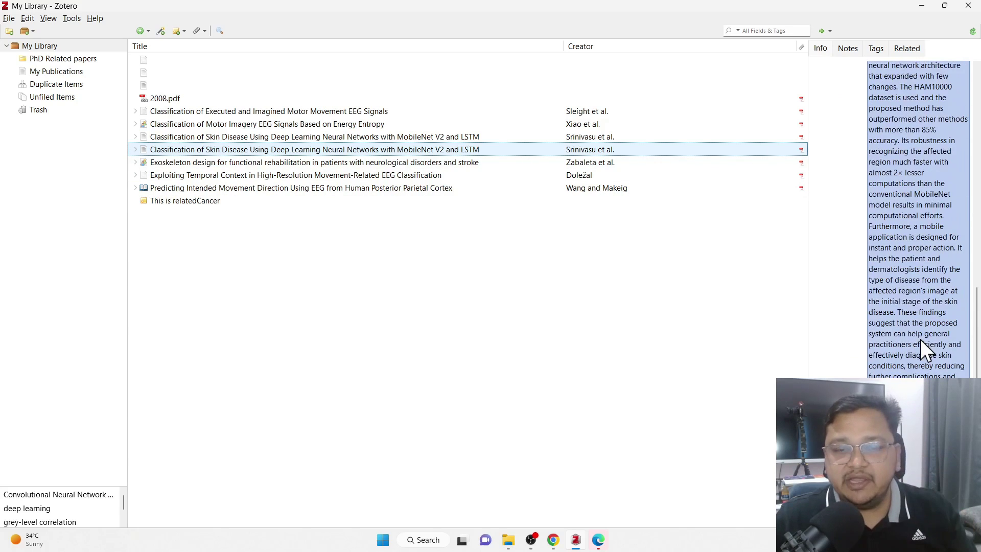
scroll(921, 340, "up", 6)
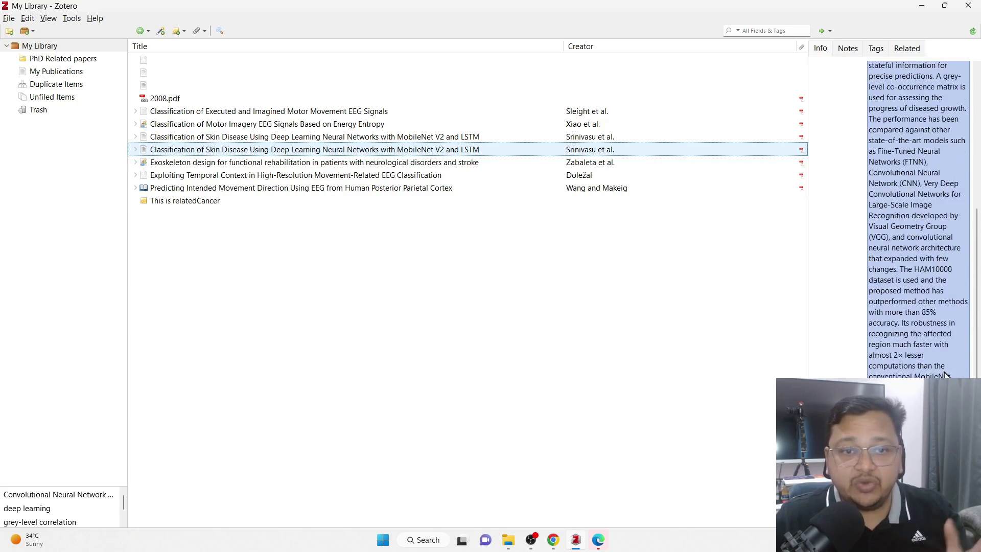
scroll(944, 375, "up", 7)
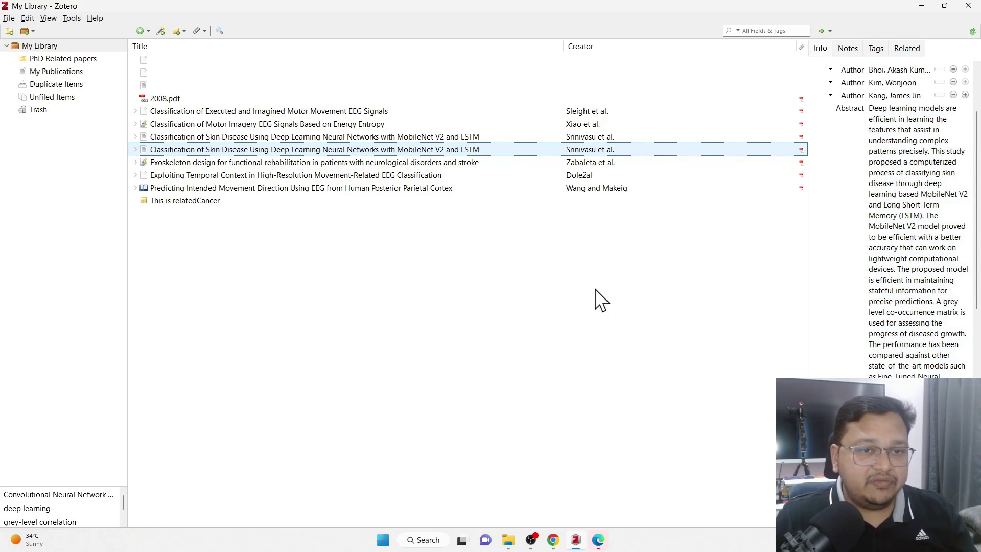
Step: Merge the duplicate skin disease papers using 2/27/2023, 2:30:46 PM as the master item, and select the merged paper in My Library
left_click(43, 84)
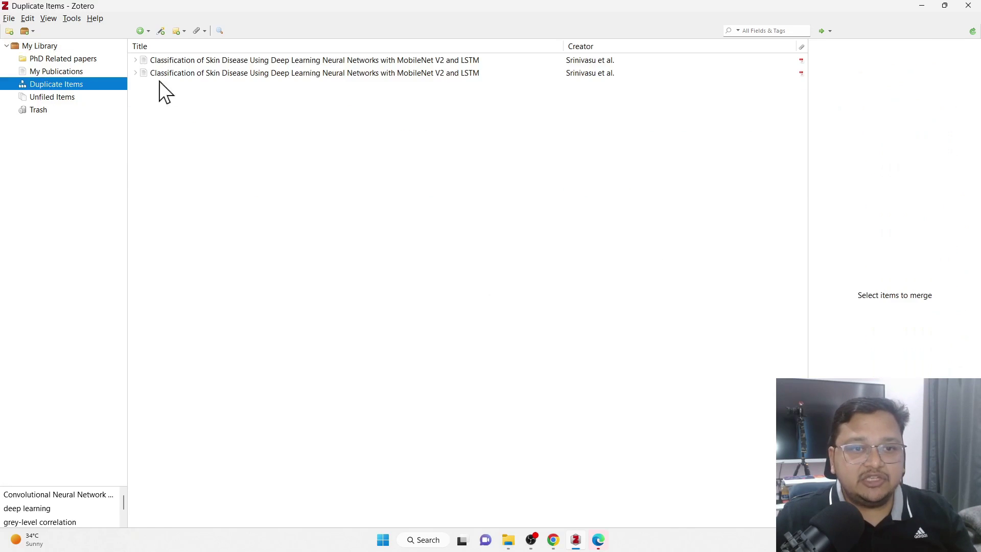
left_click(169, 73)
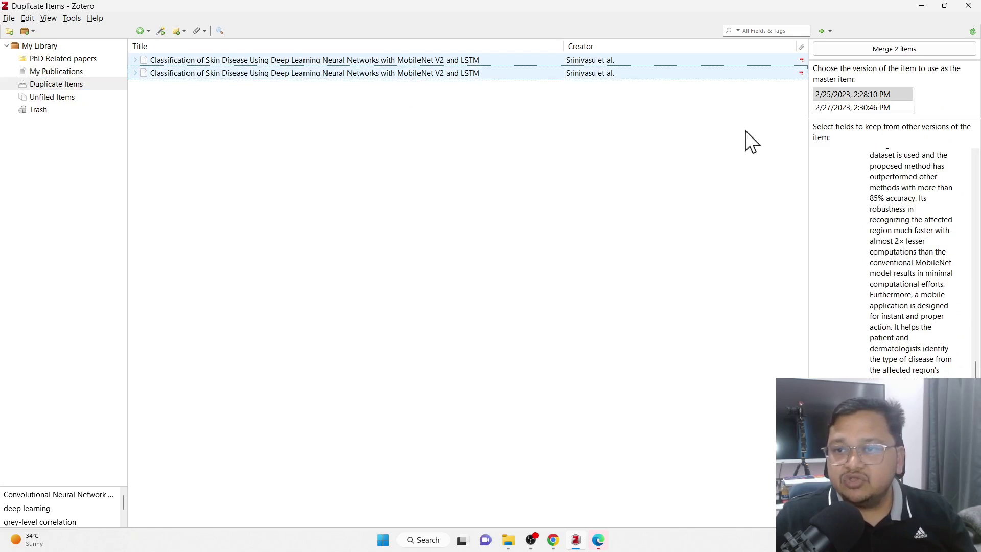
left_click(860, 108)
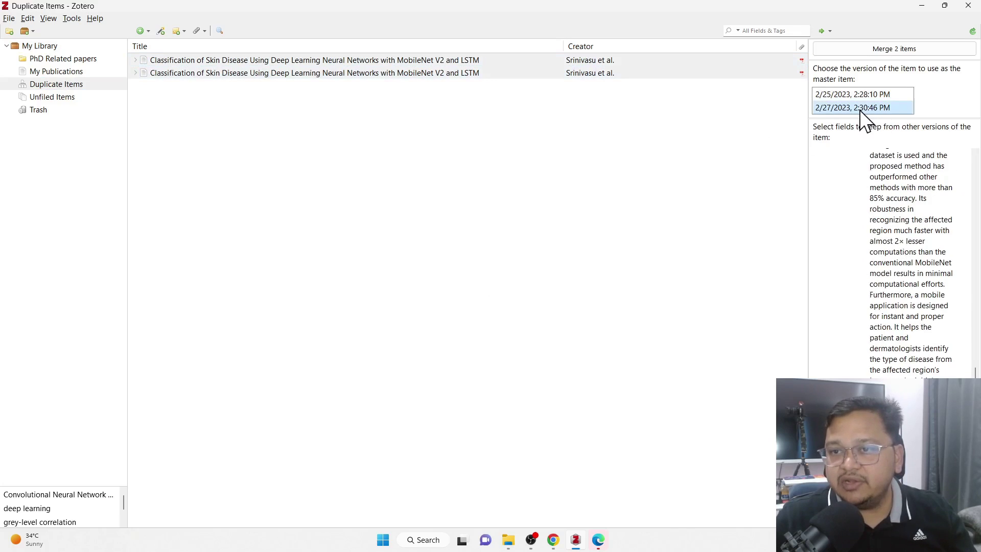
left_click(869, 50)
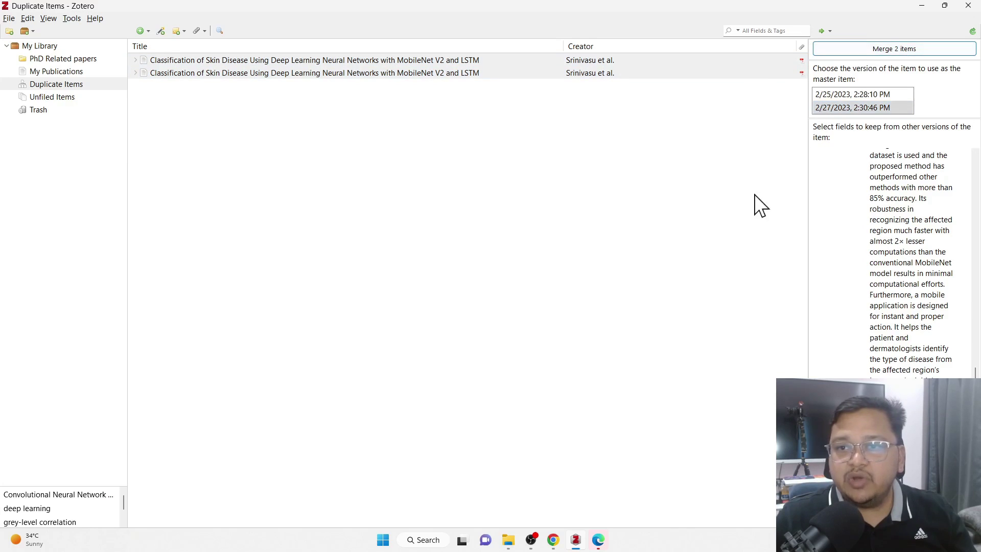
left_click(49, 47)
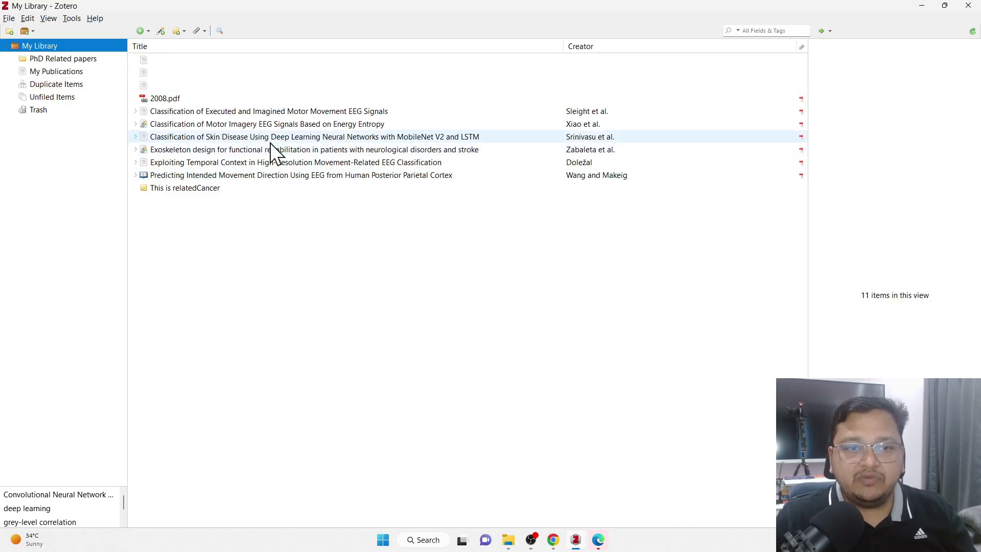
left_click(213, 137)
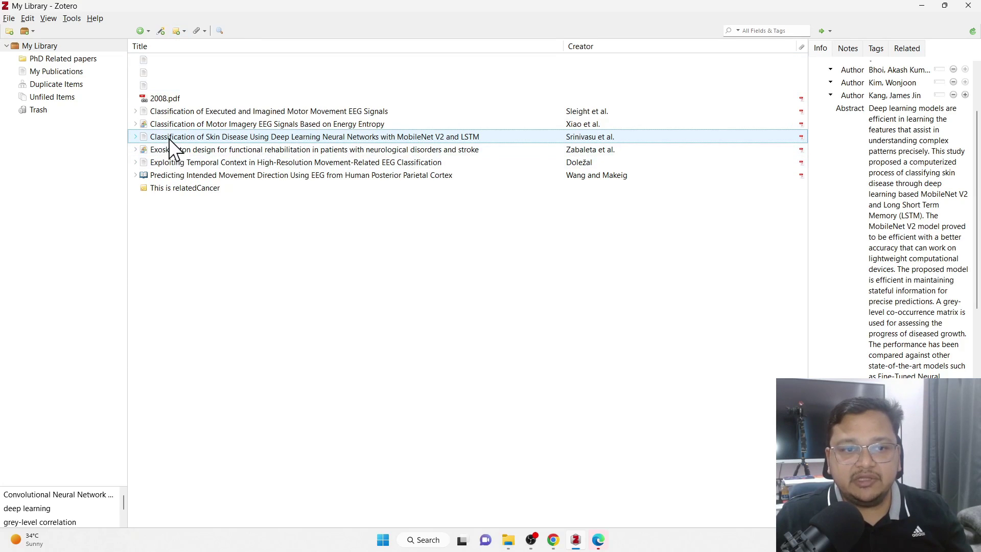
Step: Create a standalone note in My Library containing the text "Skin Cancer"
left_click(177, 32)
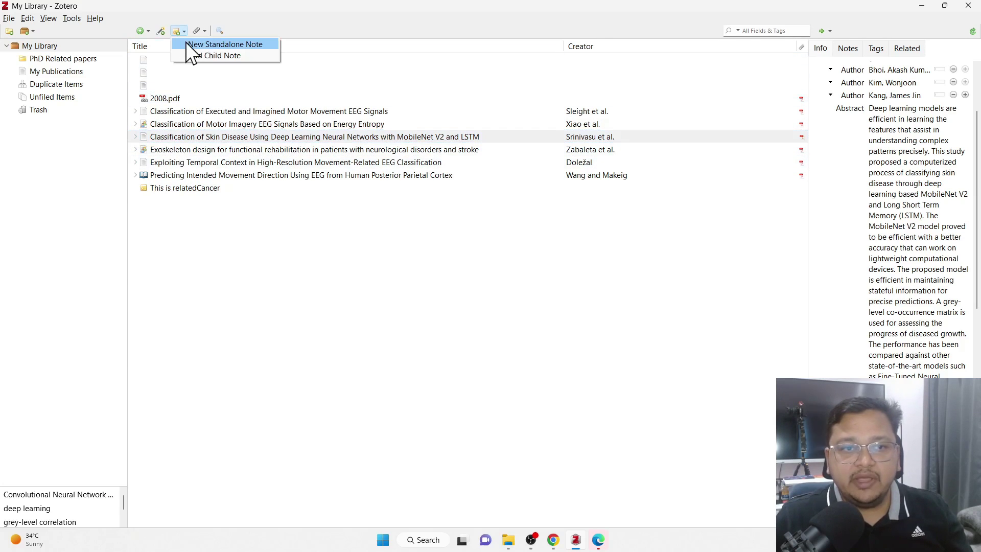
left_click(187, 43)
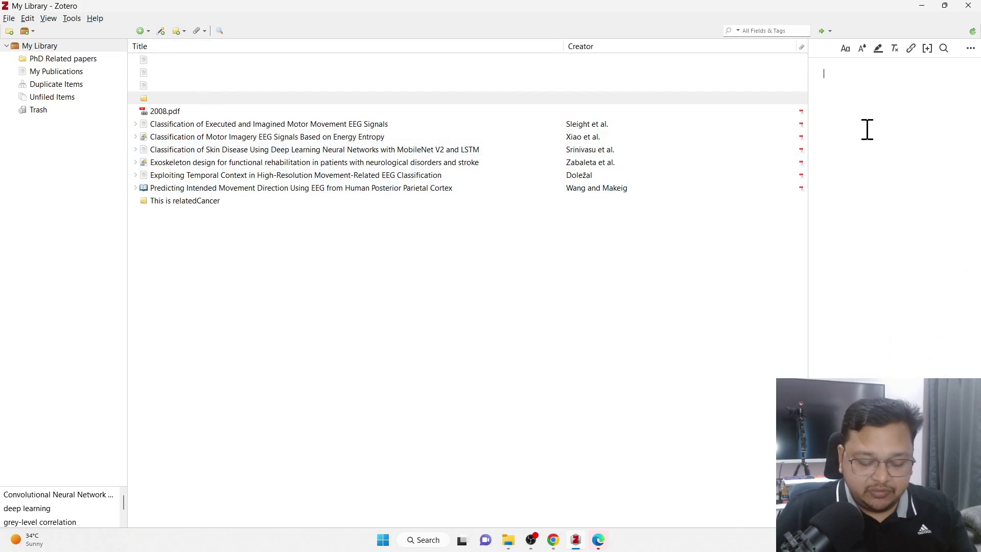
type("s")
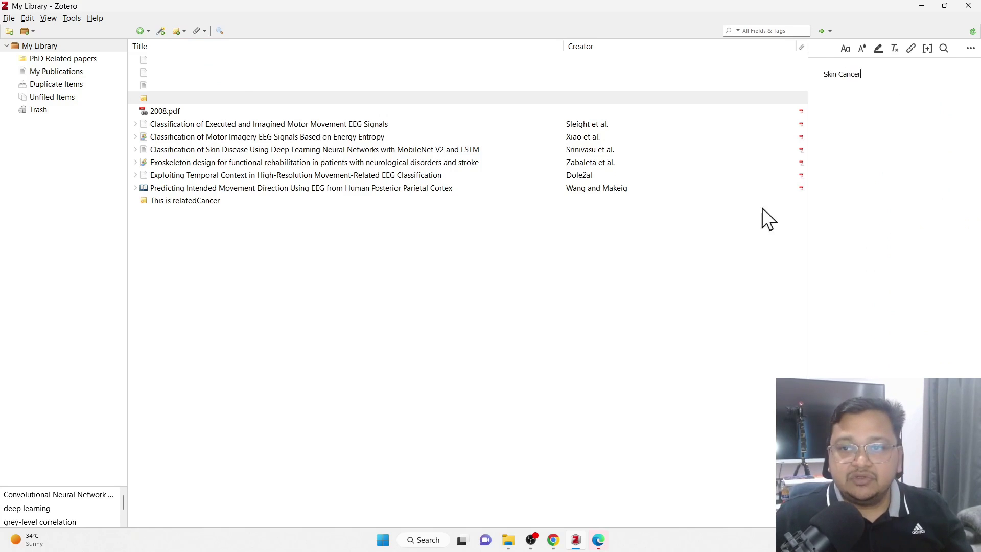
left_click(159, 193)
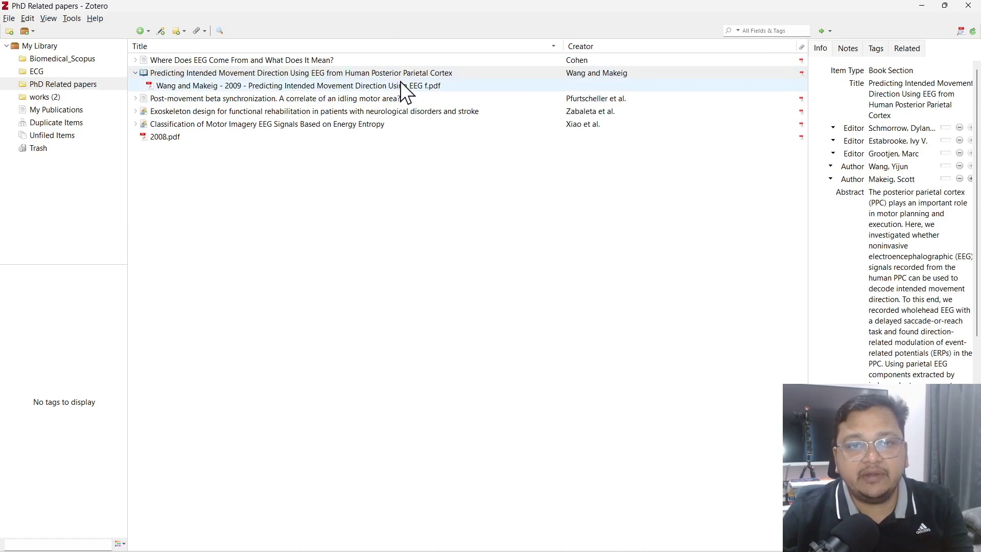
Step: Store copies of several PDFs, including 2013 (3).pdf, 2013 (4).pdf and 2013 bci.pdf, in PhD Related papers and close the finished metadata retrieval
left_click(148, 33)
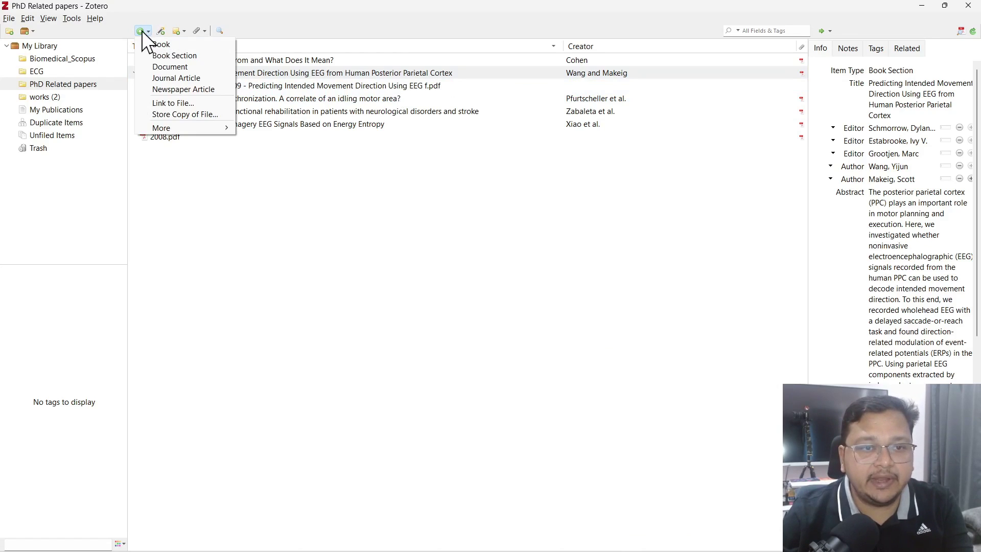
left_click(164, 114)
scroll(228, 210, "down", 3)
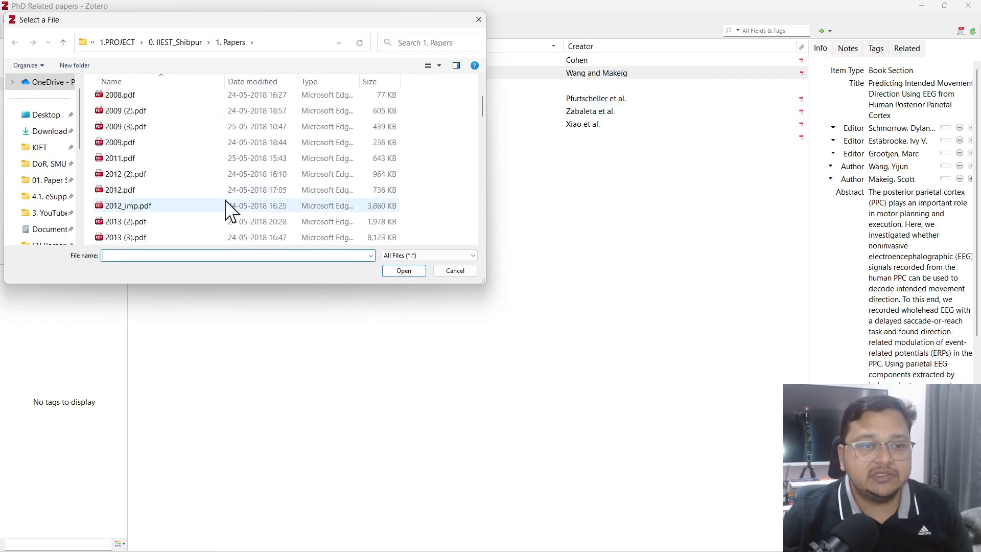
scroll(229, 210, "down", 1)
left_click_drag(90, 137, 204, 242)
left_click(403, 271)
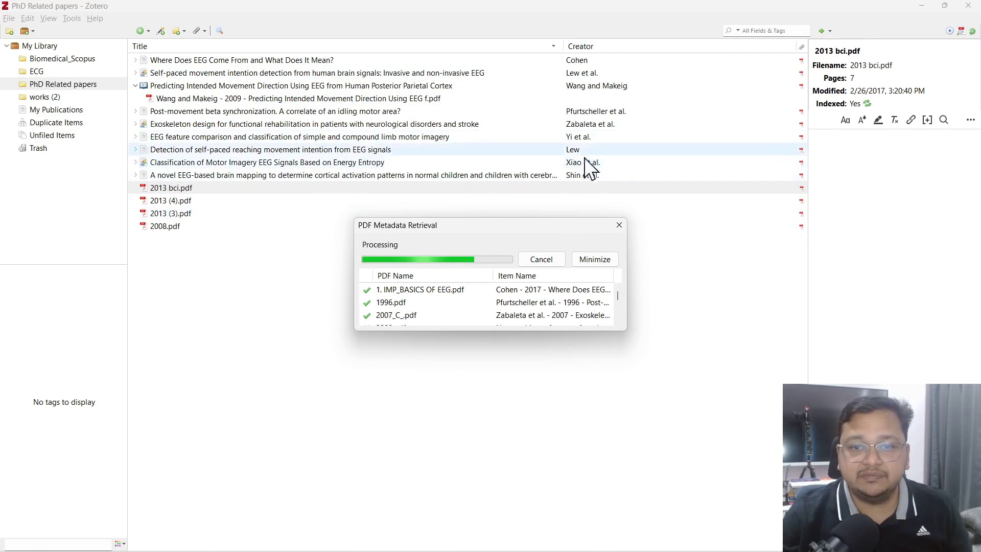
left_click(472, 175)
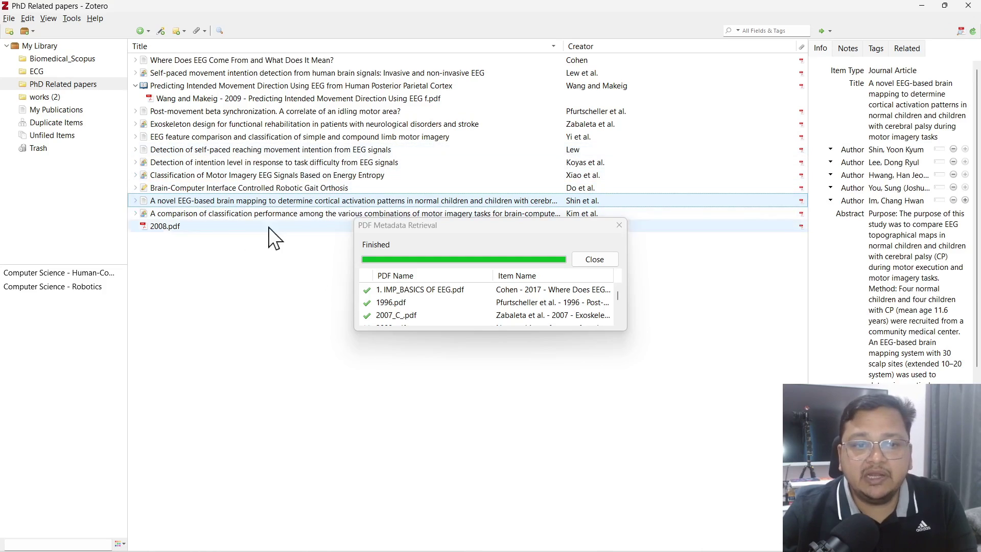
key("Escape")
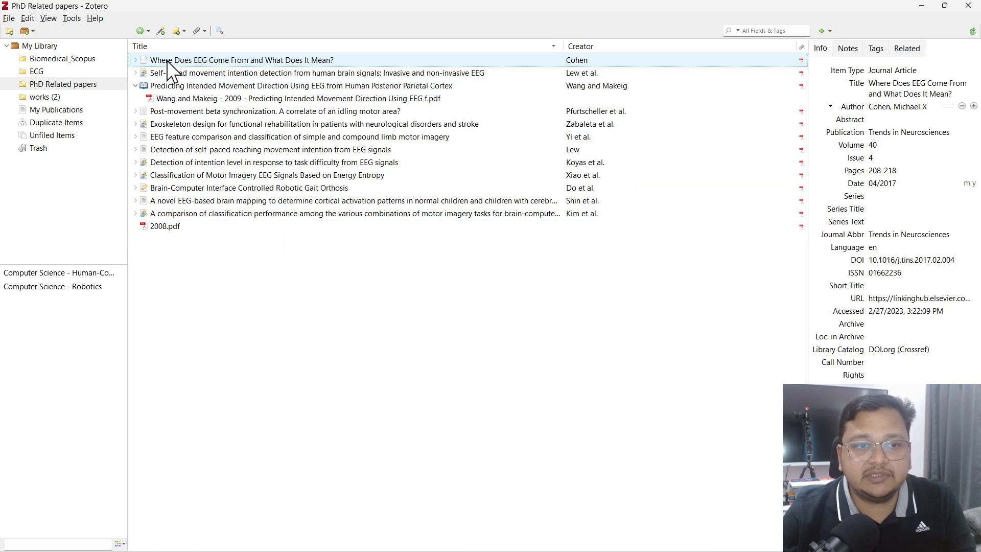
left_click(202, 32)
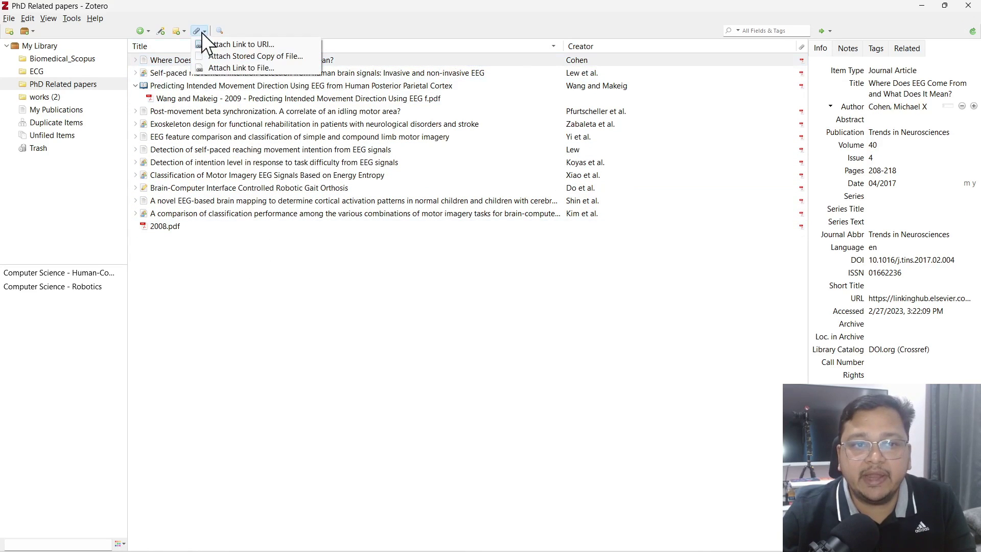
left_click(244, 44)
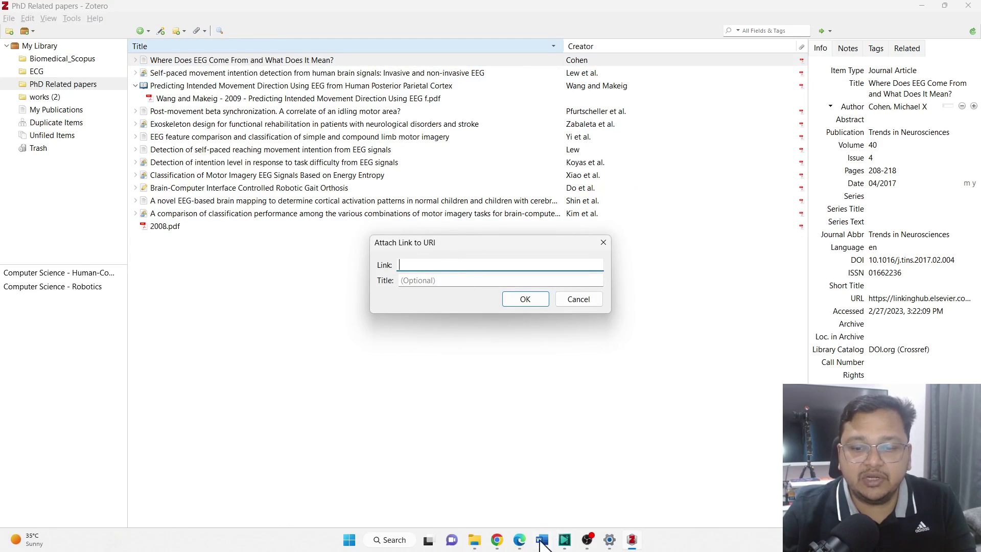
left_click(518, 542)
left_click(191, 34)
key("ctrl+c")
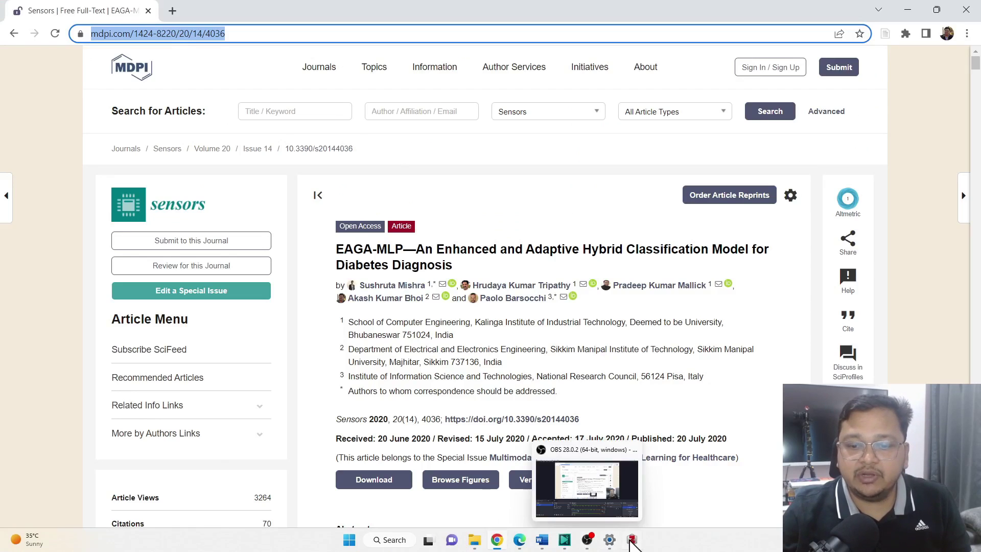
left_click(632, 540)
key("ctrl+v")
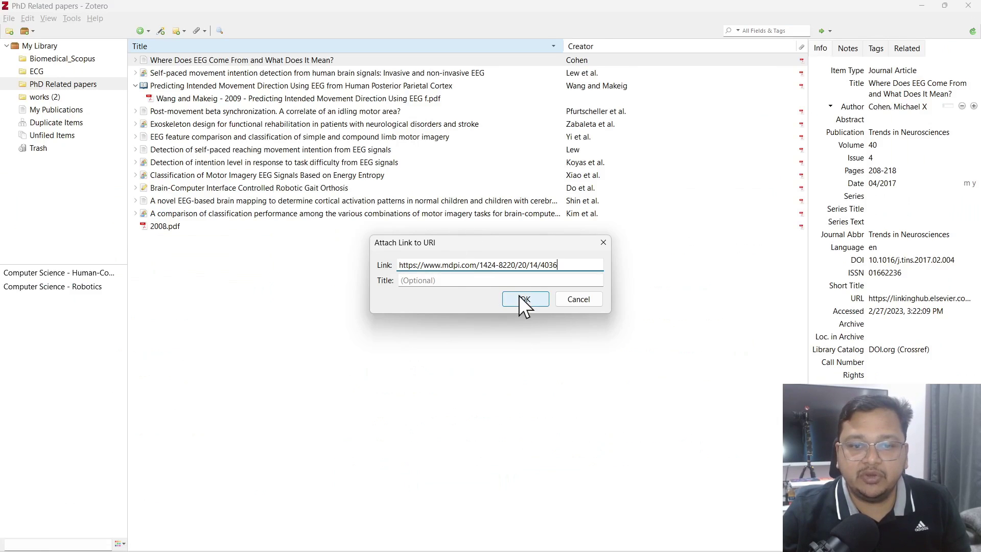
left_click(439, 280)
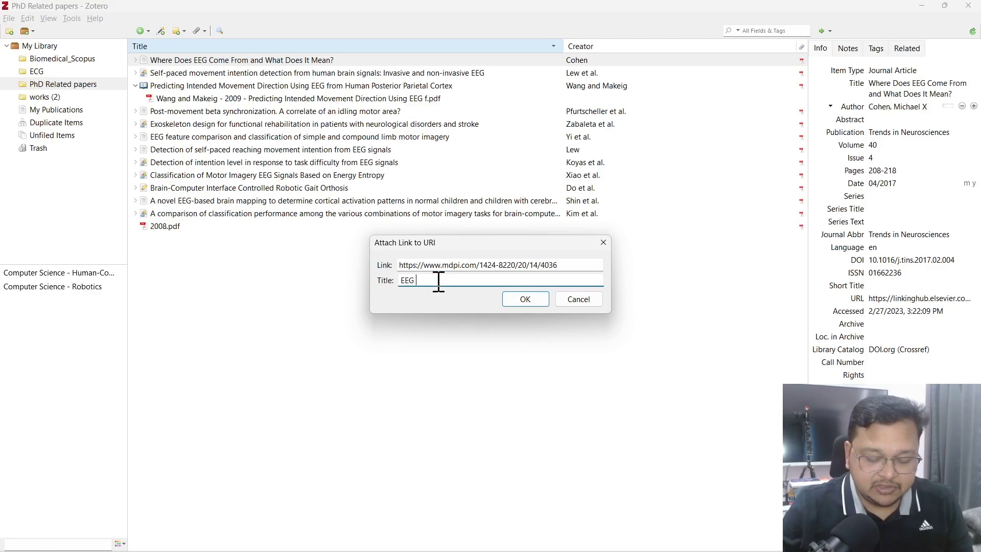
left_click(520, 300)
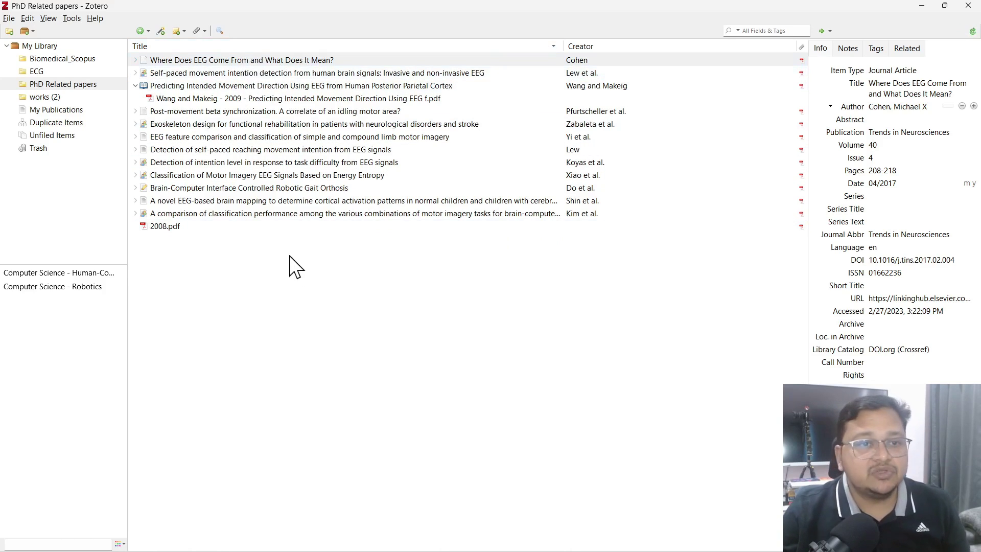
Step: Look at the Advanced Search options for My Library and close the window without searching
left_click(219, 31)
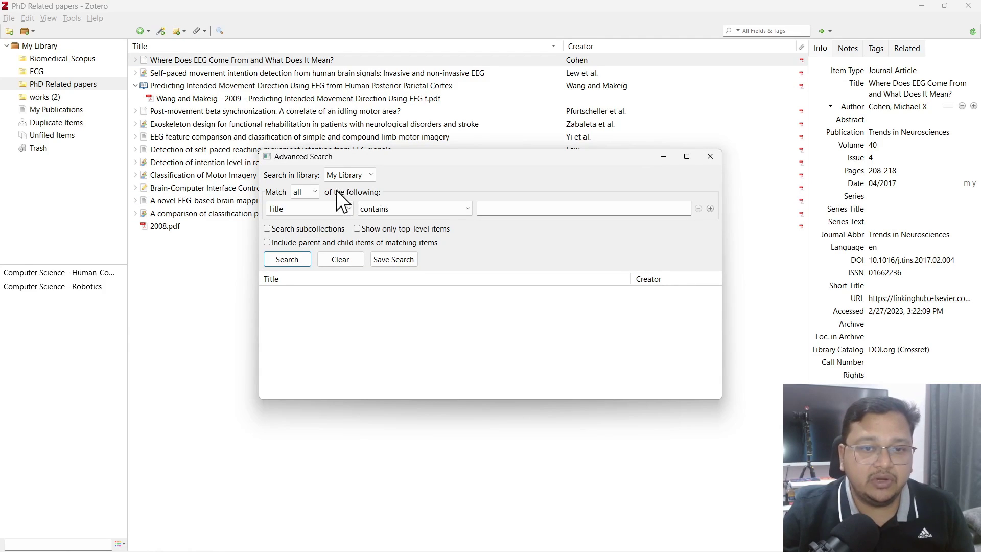
left_click(709, 159)
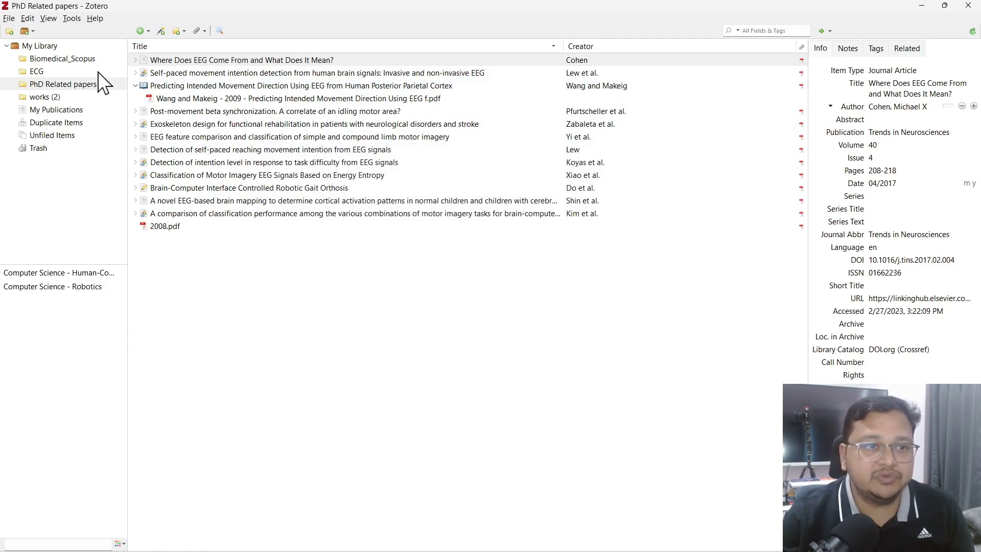
Step: Look through all items in My Library and search its fields and tags for "eeg"
left_click(48, 46)
scroll(593, 248, "down", 2)
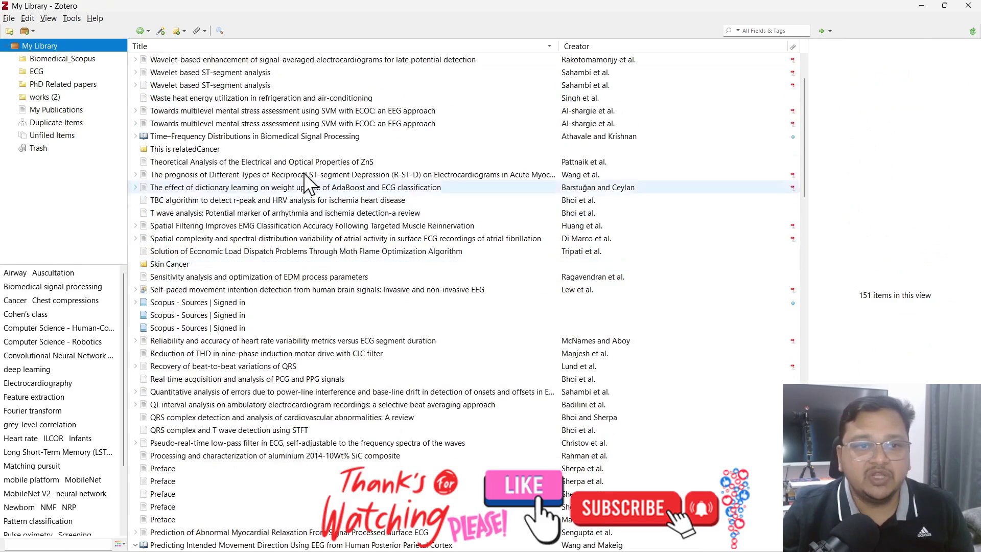
scroll(475, 357, "down", 5)
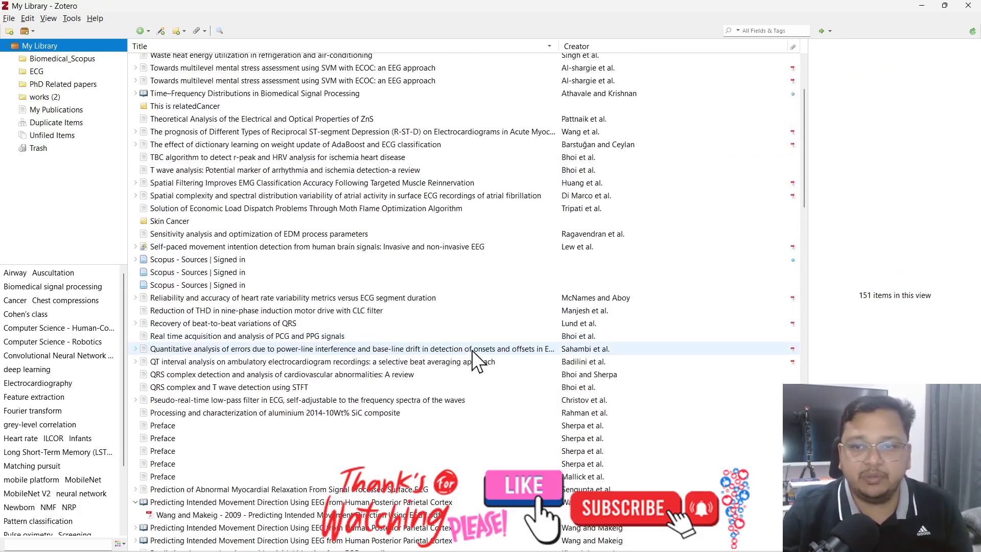
scroll(503, 296, "down", 3)
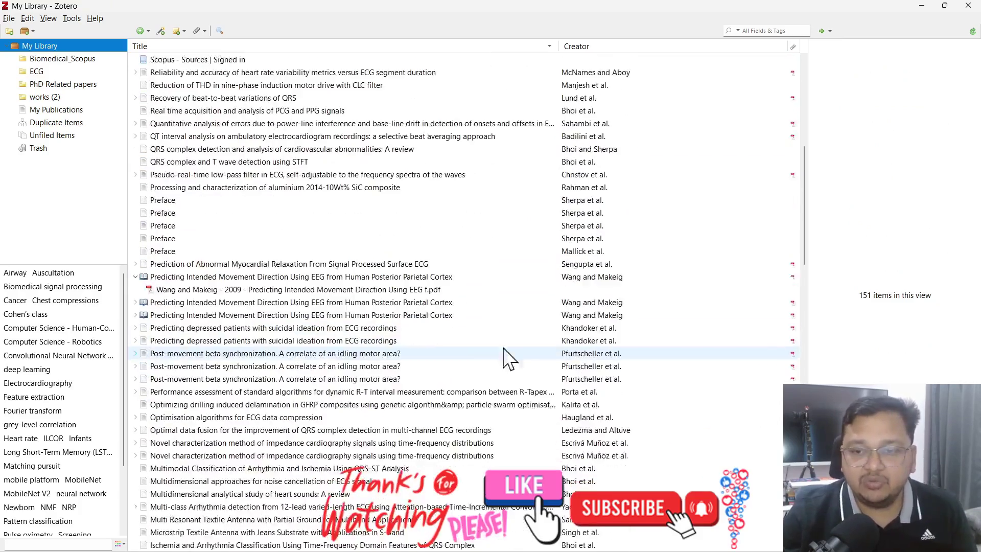
left_click_drag(806, 228, 776, 29)
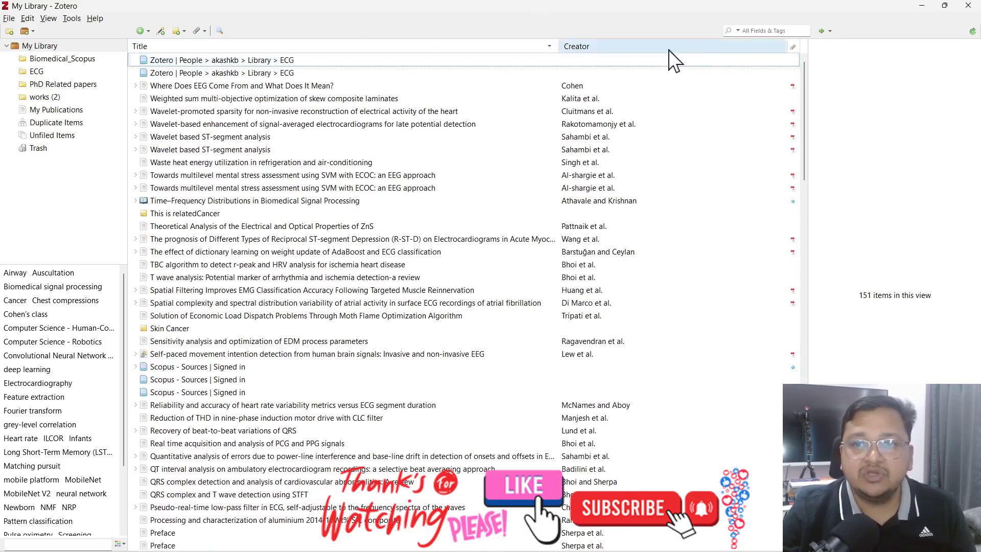
left_click(761, 28)
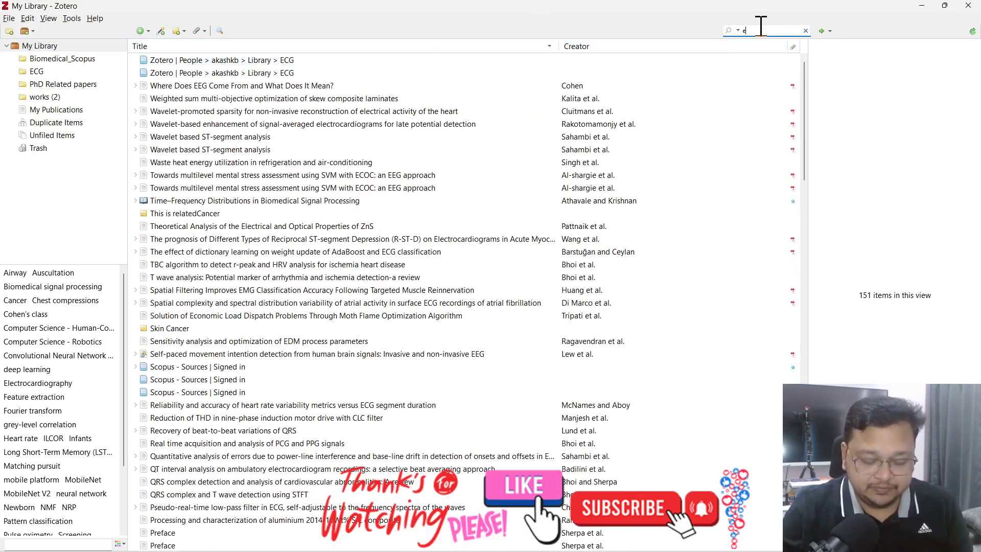
type("eeg")
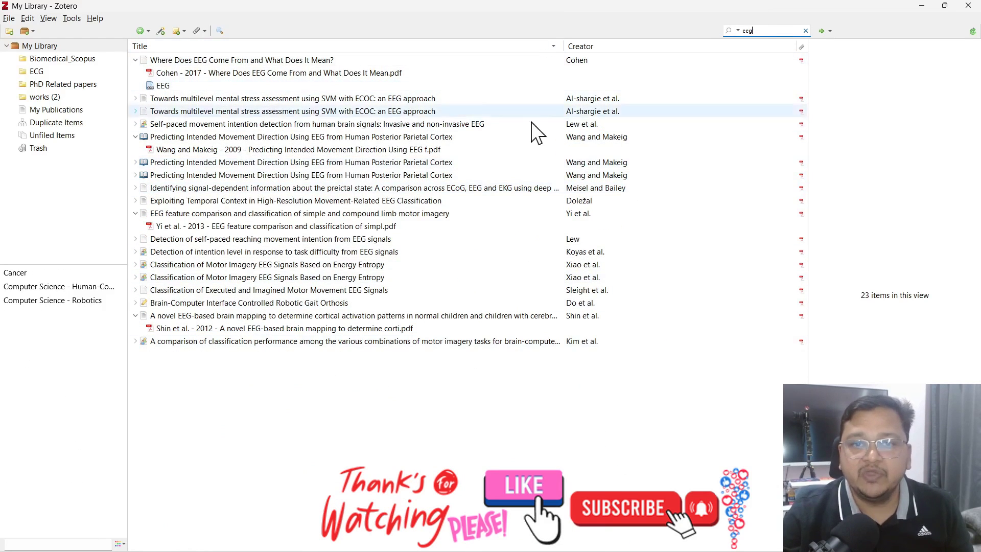
Step: Replace the library search term with "ecg" and look through the matching items
double_click(771, 31)
type("ecg")
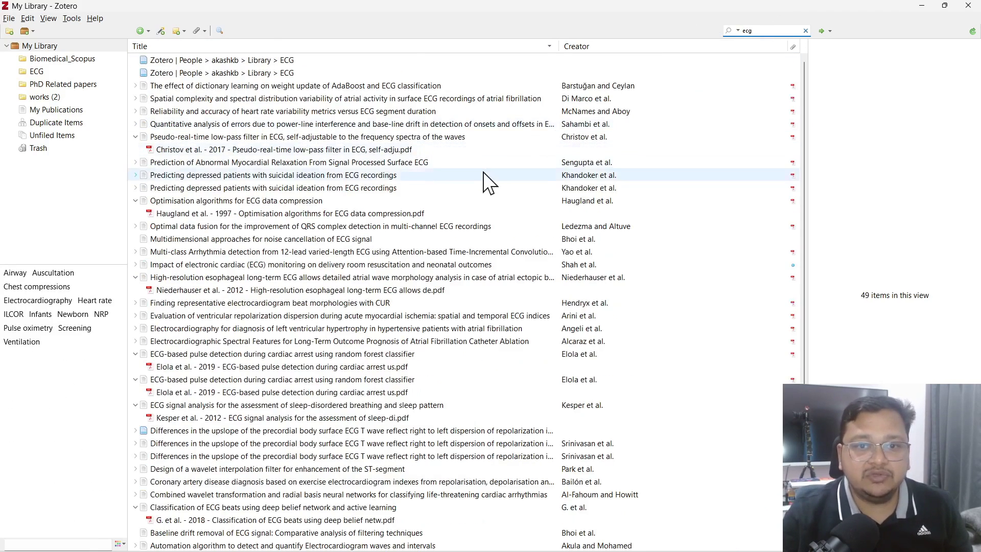
scroll(491, 176, "down", 3)
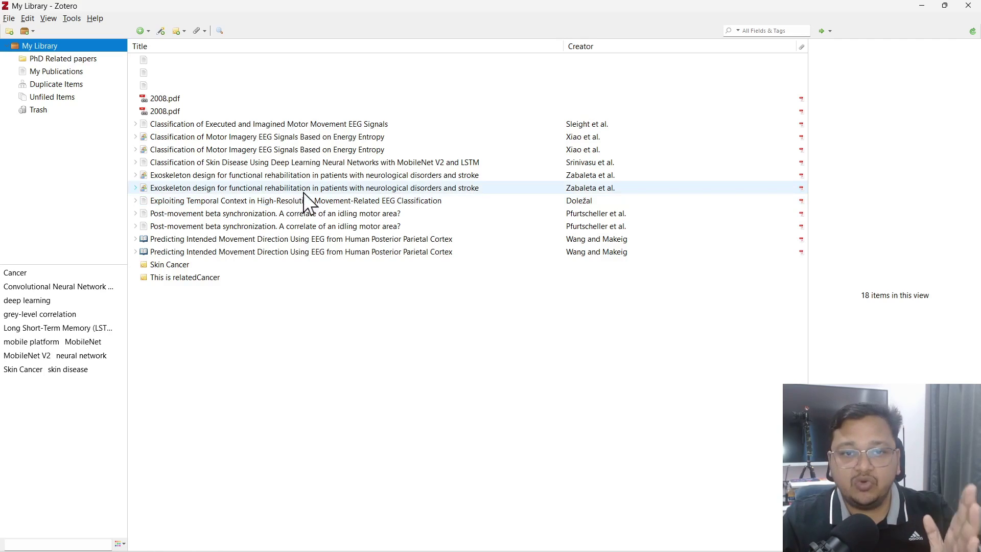
Step: Switch to Chrome and save the open MDPI article on diabetes diagnosis to the PhD Related papers collection with the Zotero Connector
mouse_move(517, 549)
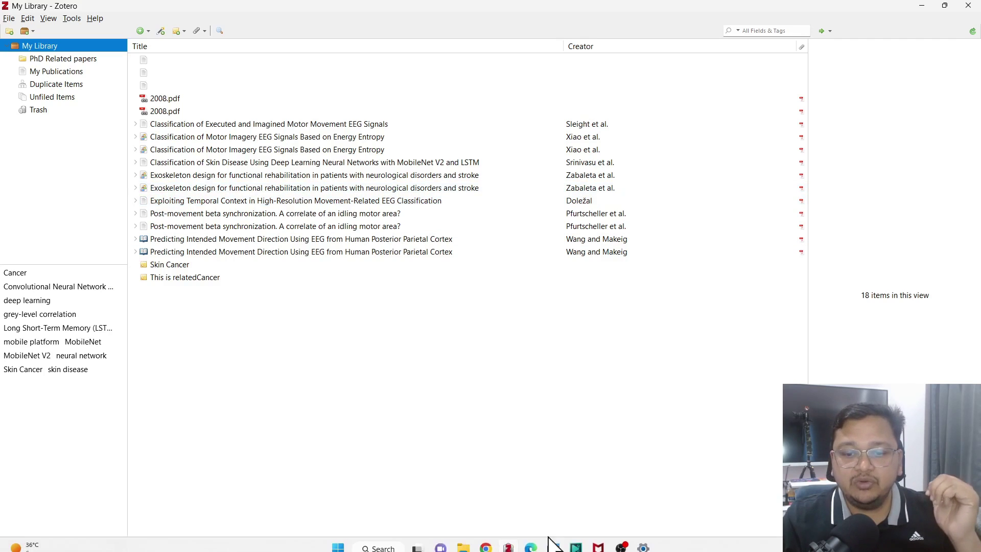
left_click(486, 540)
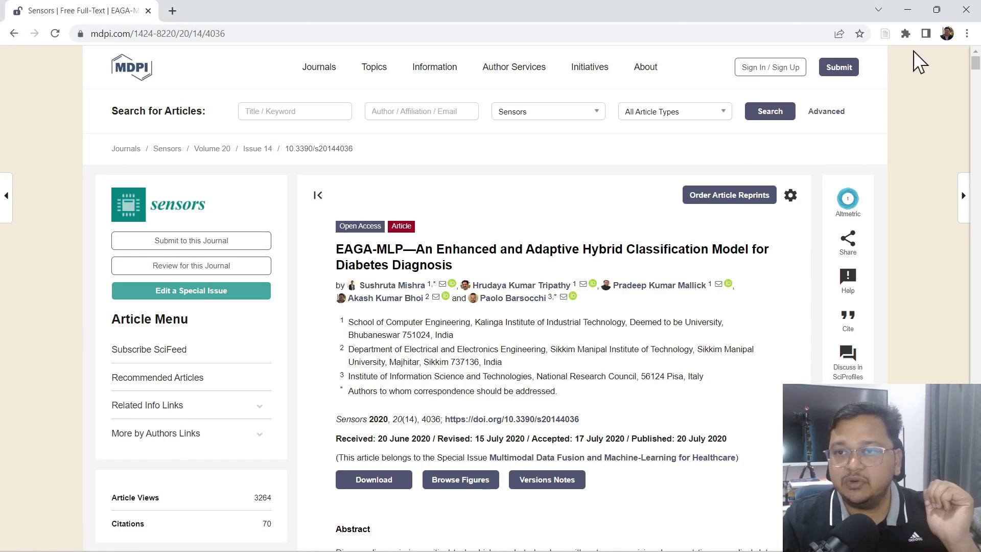
left_click(885, 34)
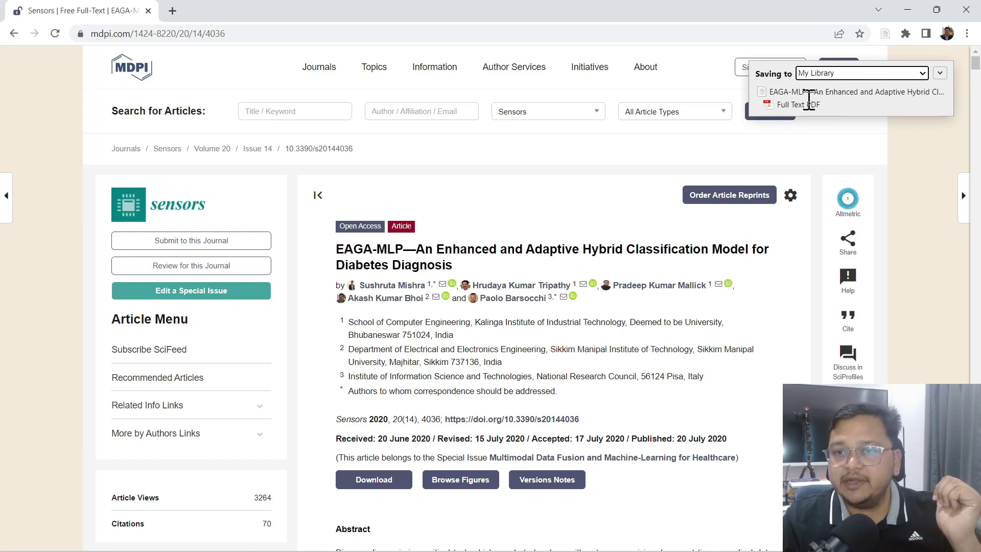
left_click(922, 73)
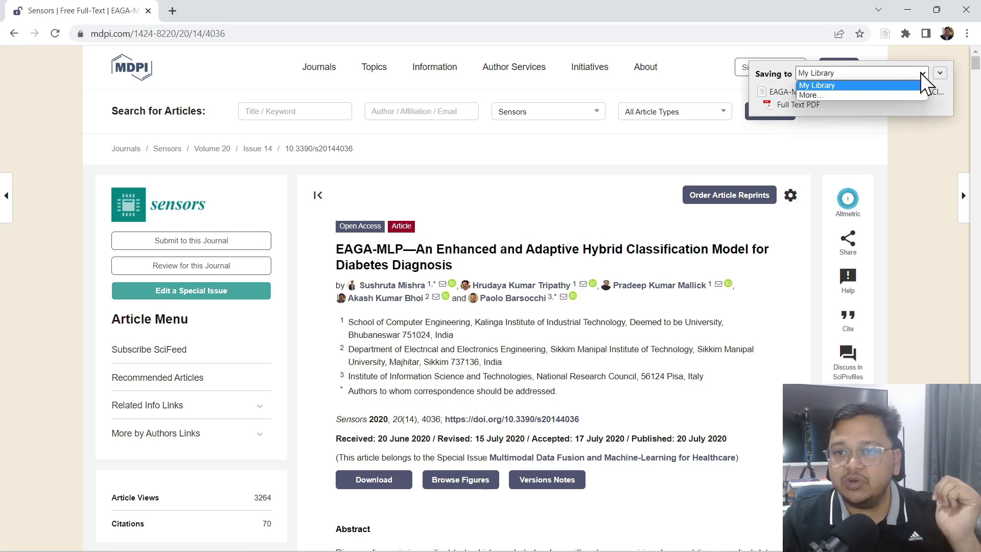
left_click(859, 95)
left_click(832, 107)
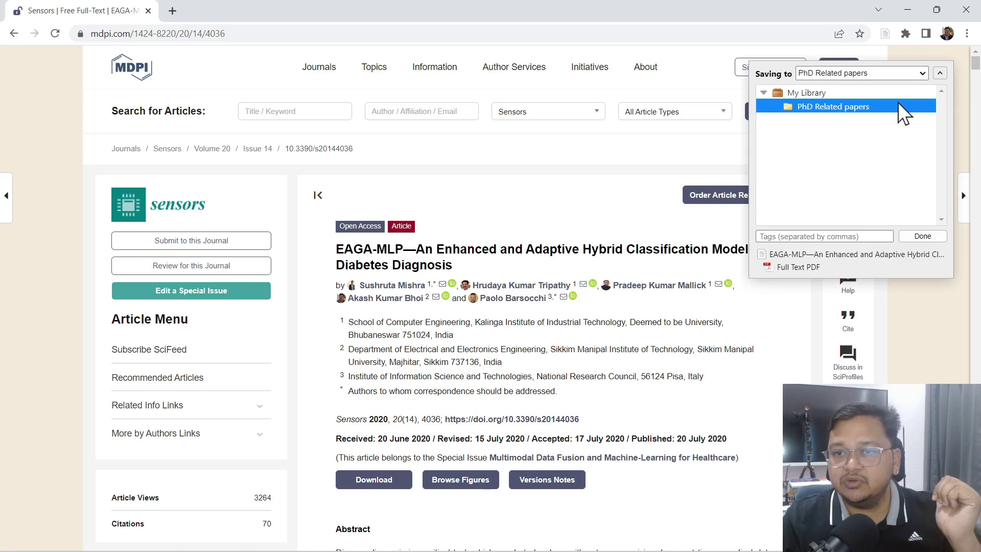
left_click(922, 236)
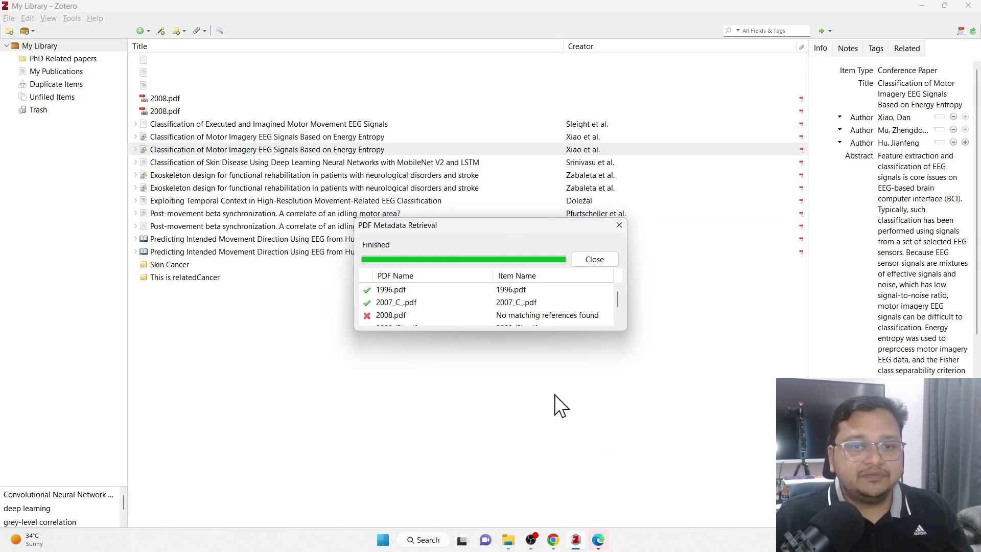
Step: Open the PDF of the first "Classification of Motor Imagery EEG Signals Based on Energy Entropy" item and close the finished metadata retrieval
left_click(700, 376)
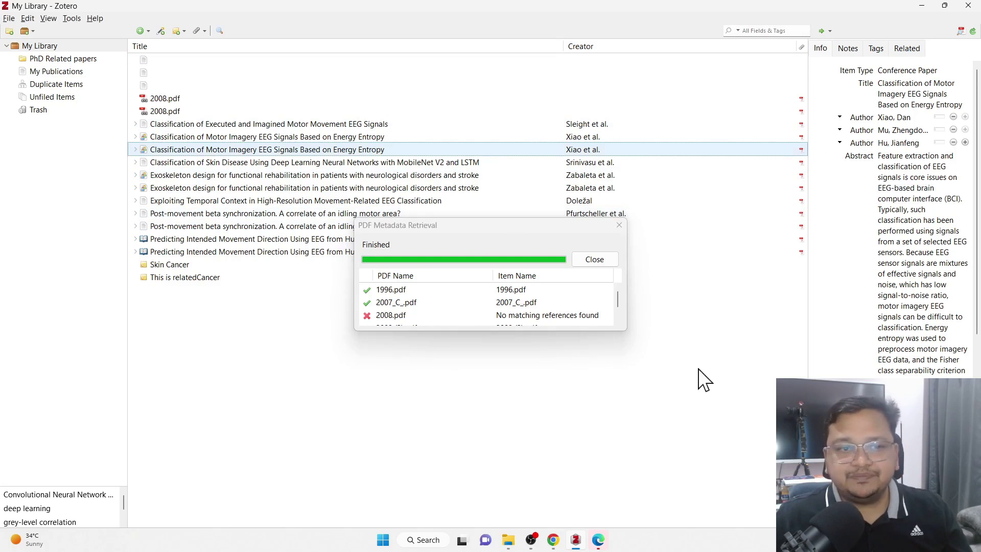
left_click(202, 138, "ctrl")
double_click(179, 138)
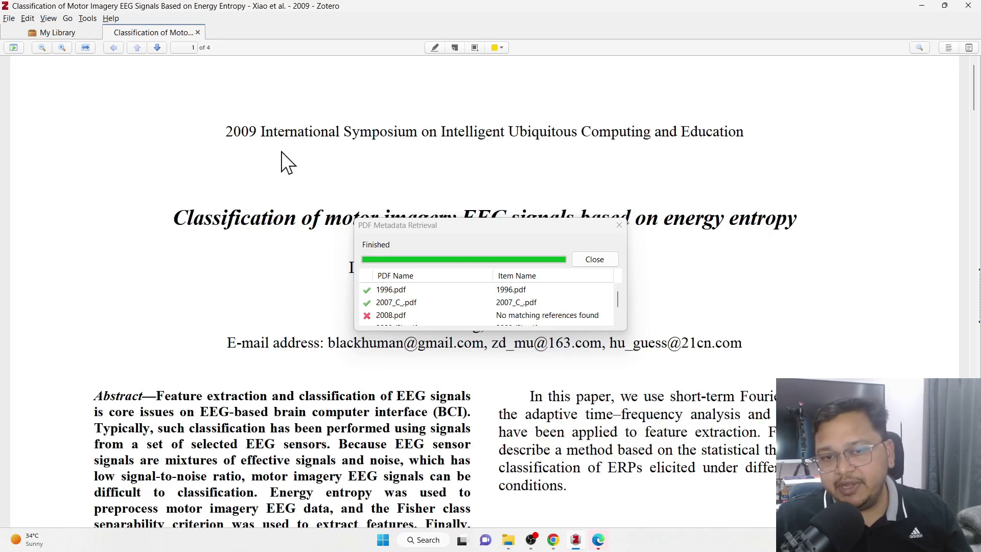
left_click(595, 259)
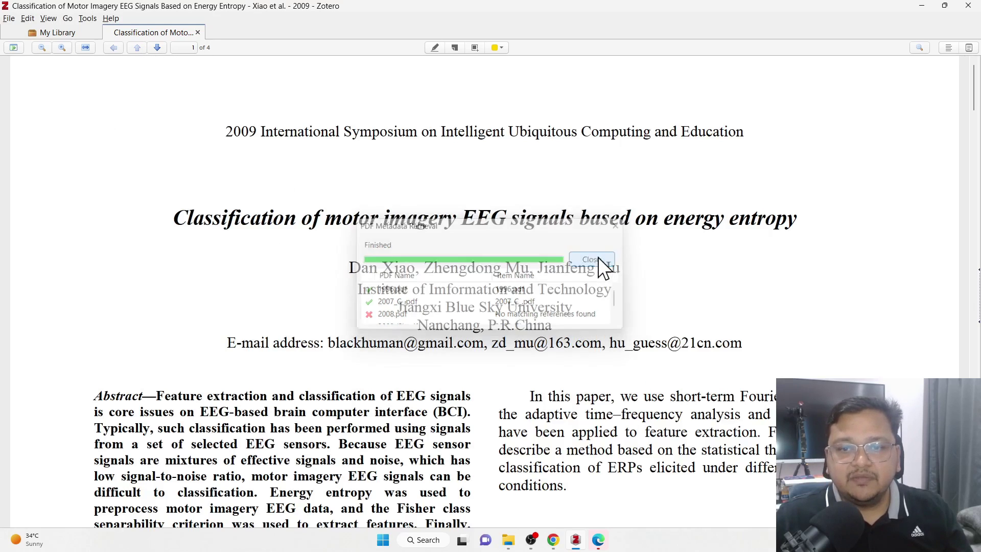
Step: Highlight the paper's title on the first page in yellow
left_click(435, 48)
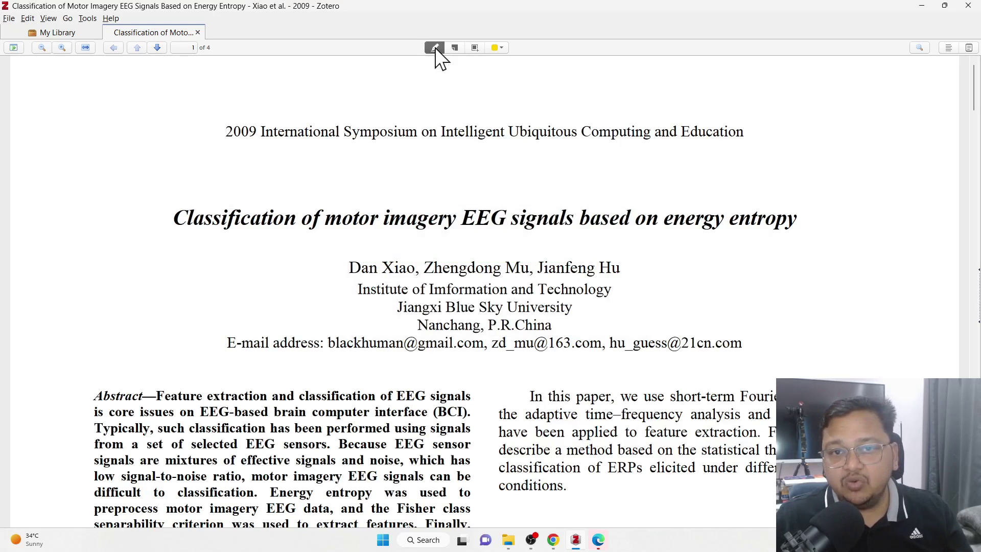
left_click_drag(187, 215, 925, 205)
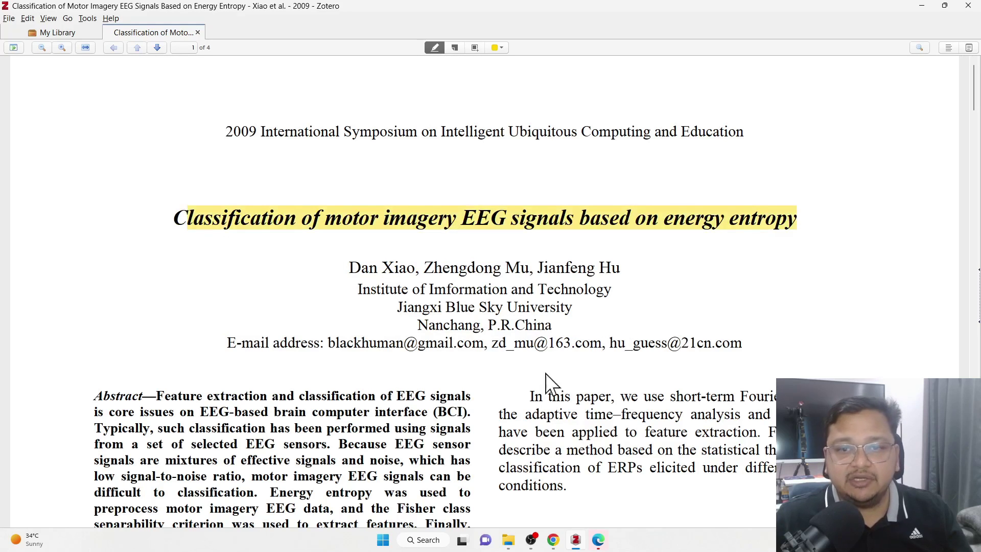
Step: Place a note annotation at the end of the paper's title and give the title highlight the comment "add note"
left_click(455, 48)
left_click(795, 225)
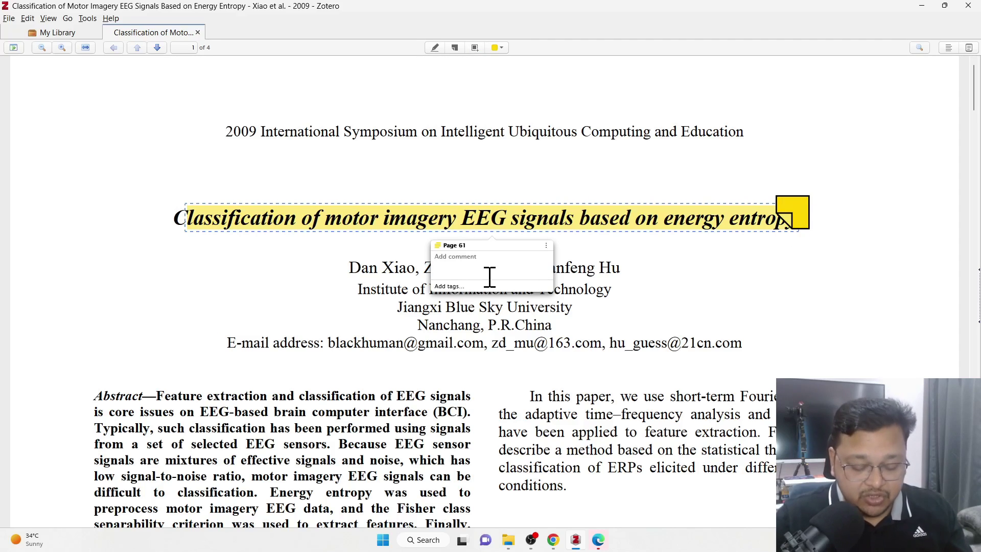
type("add note")
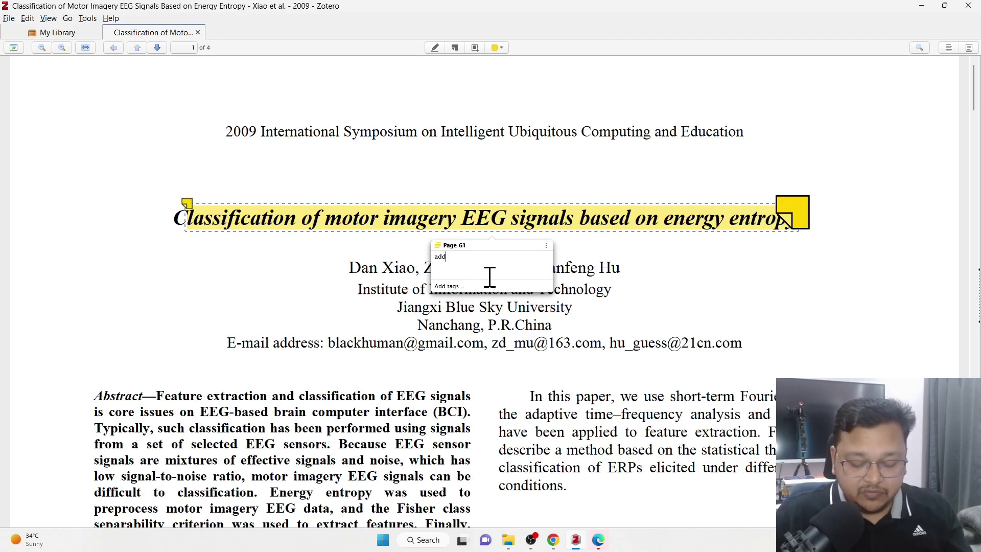
left_click(694, 301)
Step: Highlight the abstract passage from "such classification has been performed" to "was used to extract" and set its highlight color to green
scroll(280, 391, "down", 1)
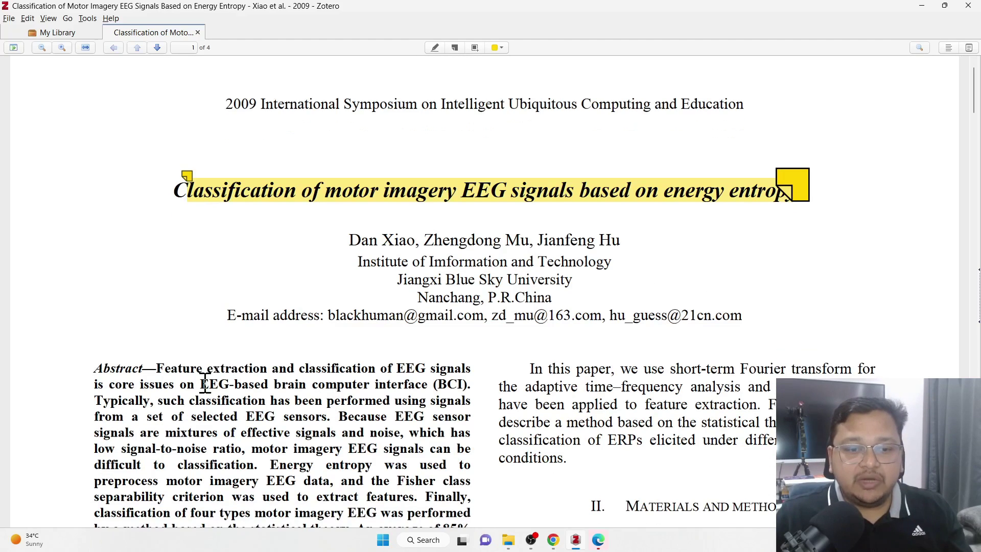
left_click_drag(201, 383, 471, 501)
left_click(434, 47)
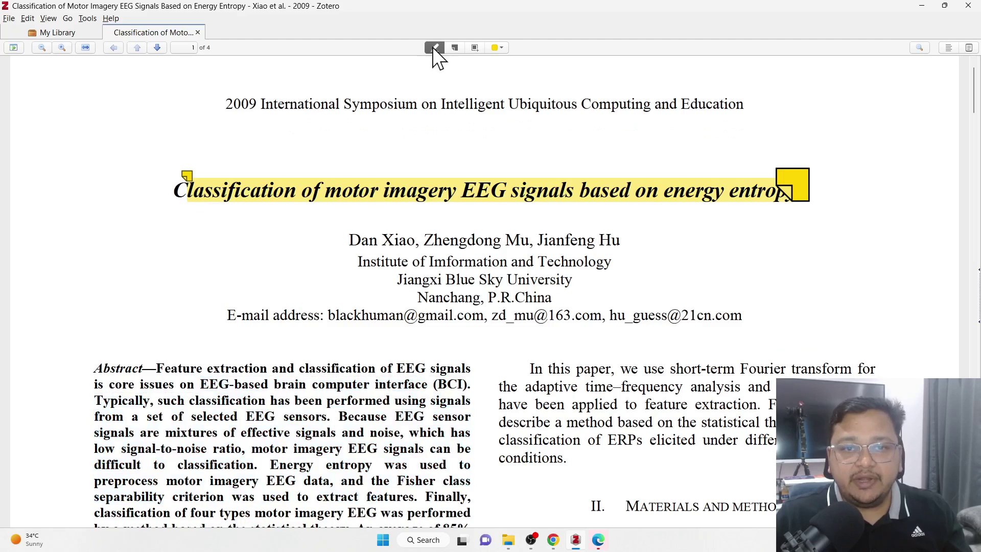
right_click(397, 465)
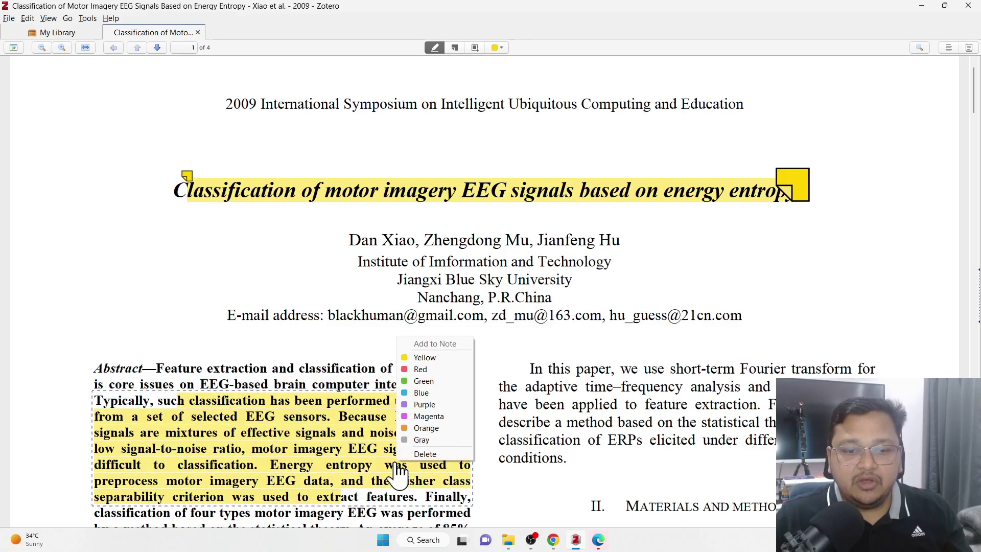
left_click(429, 381)
scroll(427, 450, "down", 1)
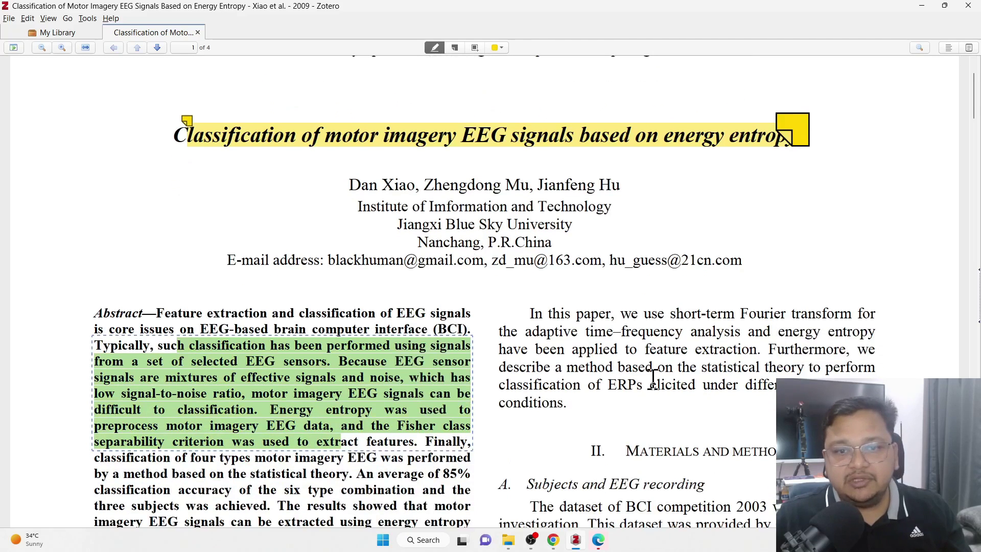
Step: Close the annotated PDF, reopen it from the library to check its annotations, and close it again
left_click(198, 33)
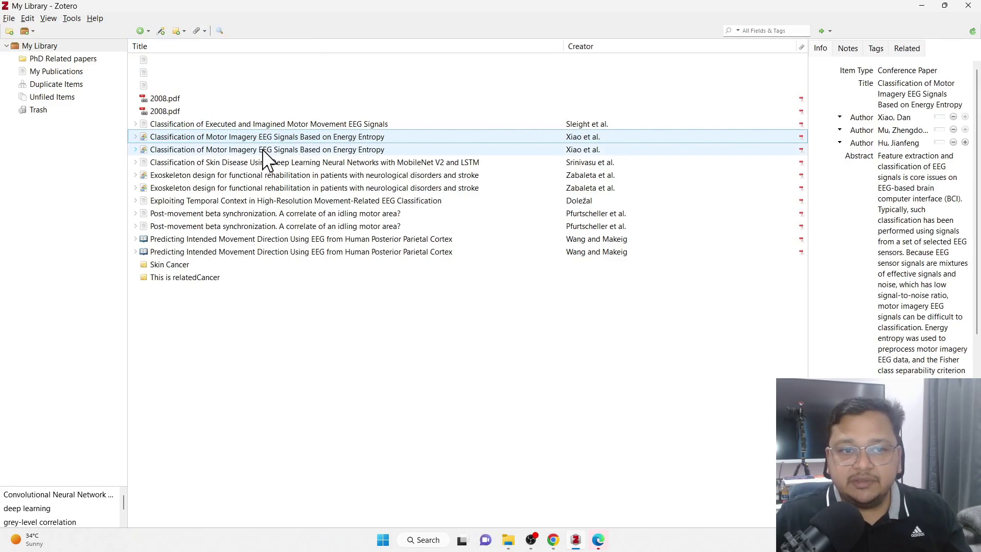
double_click(246, 136)
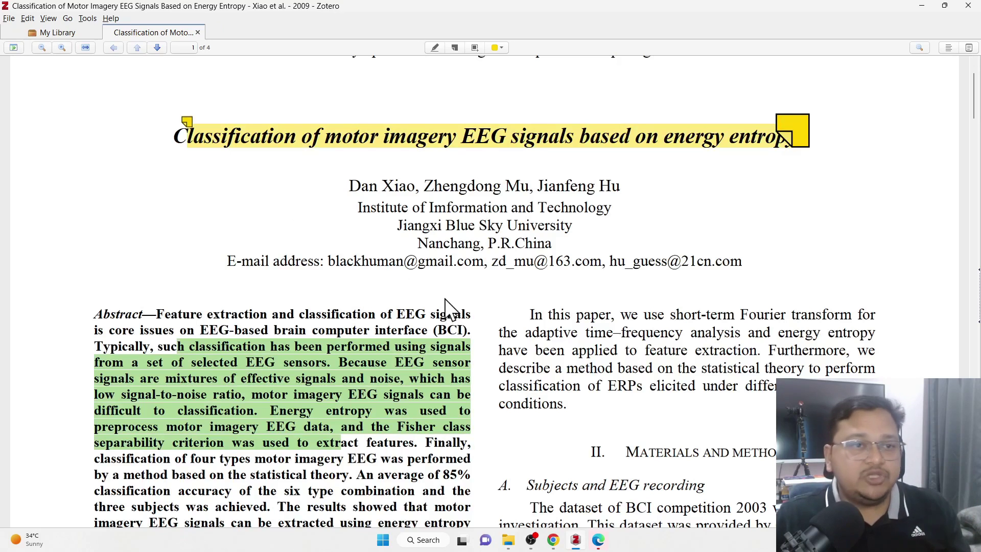
left_click(198, 33)
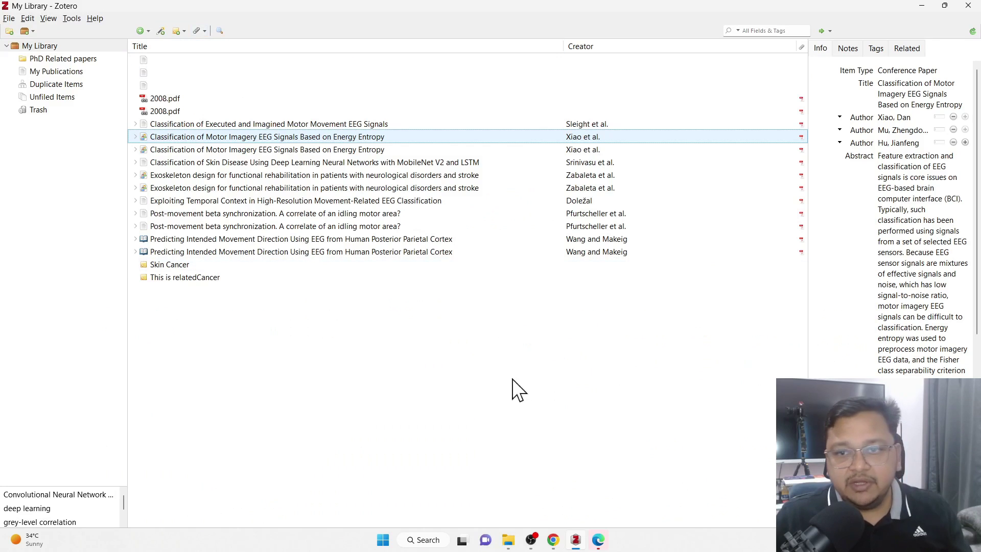
Step: Add a note reading "come back and read again" to the first "Classification of Motor Imagery EEG Signals Based on Energy Entropy" item
left_click(847, 84)
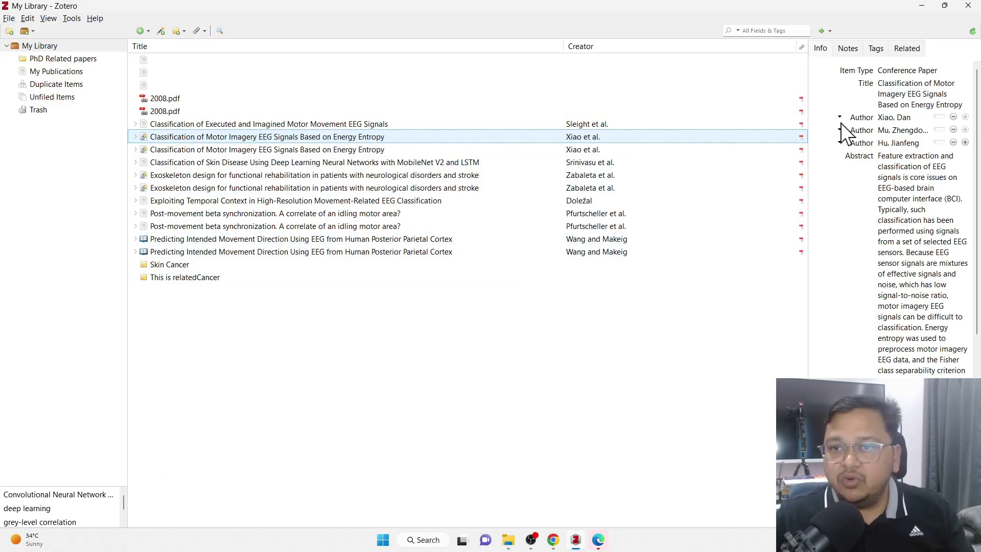
left_click(847, 48)
left_click(863, 72)
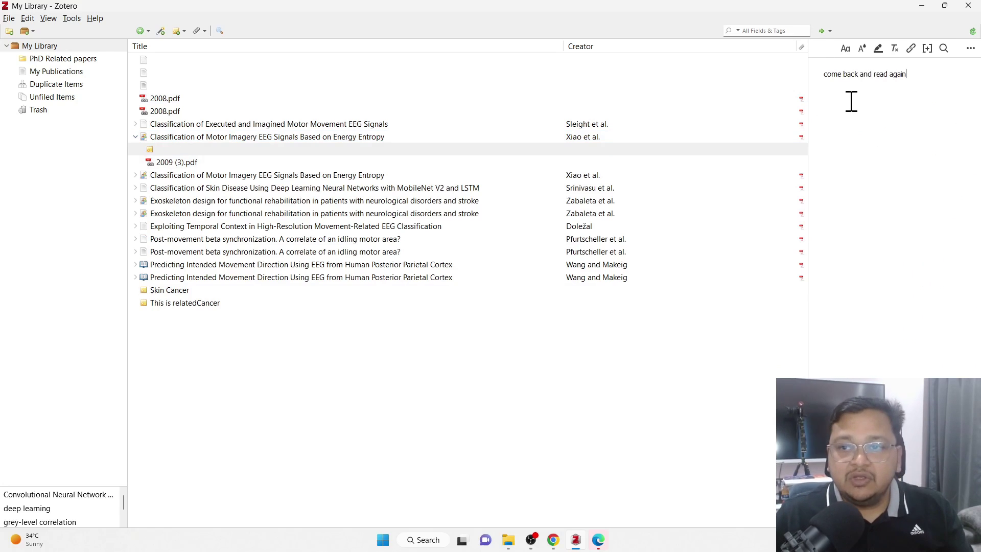
Step: View the annotated paper's notes and its "come back and read again" note, and check the notes of "Classification of Executed and Imagined Motor Movement EEG Signals"
left_click(201, 139)
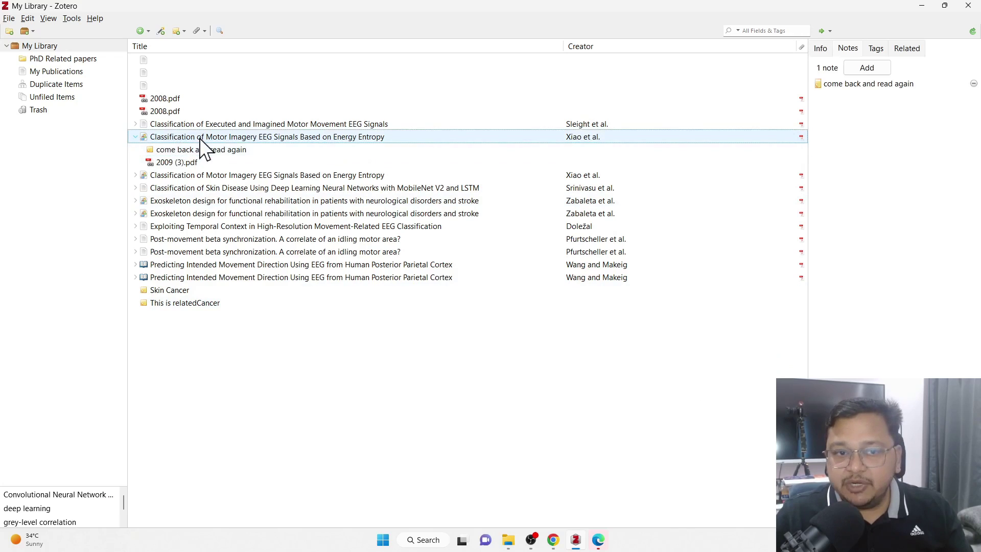
left_click(201, 151)
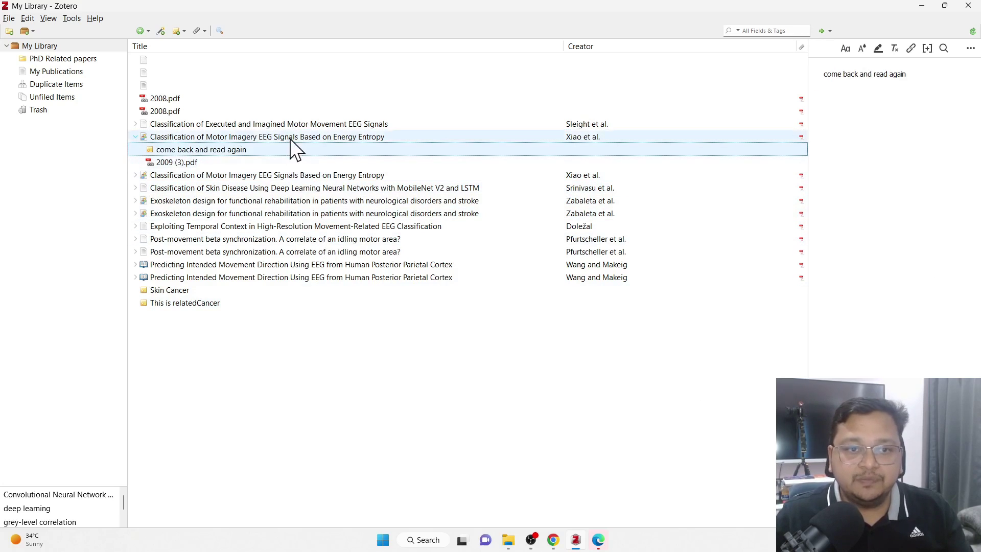
left_click(296, 125)
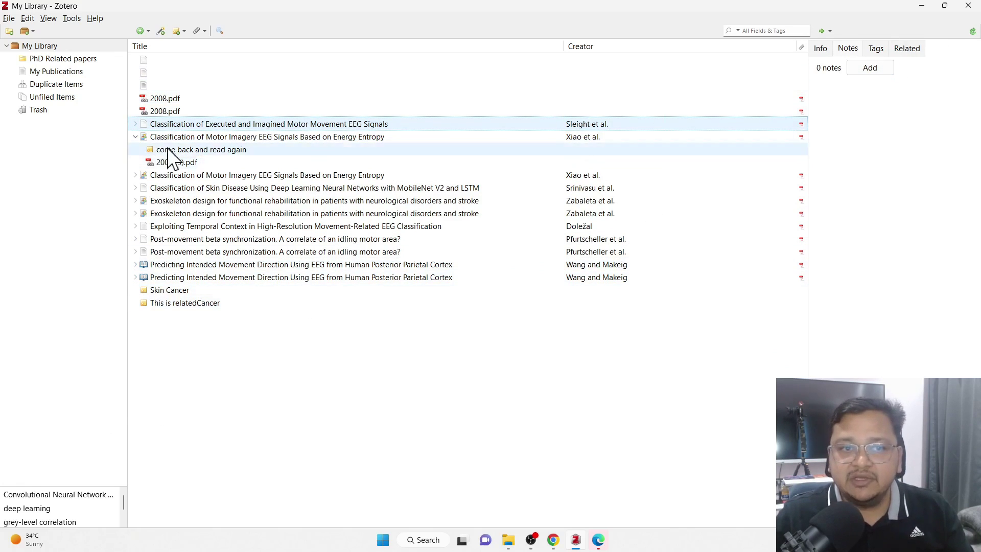
Step: Select the second "Classification of Motor Imagery EEG Signals" item, the skin disease paper and both exoskeleton papers, and view their available actions
left_click(228, 180)
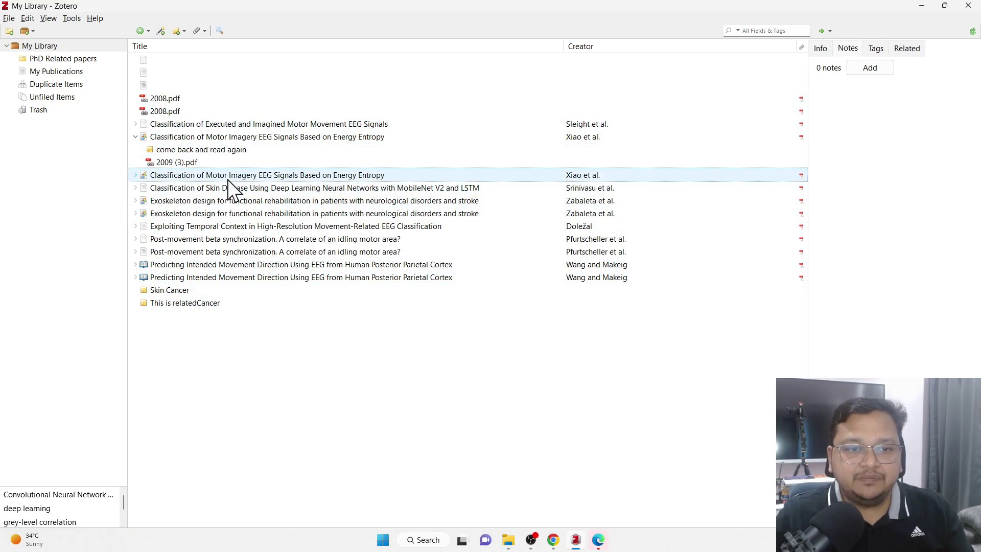
left_click(229, 192, "ctrl")
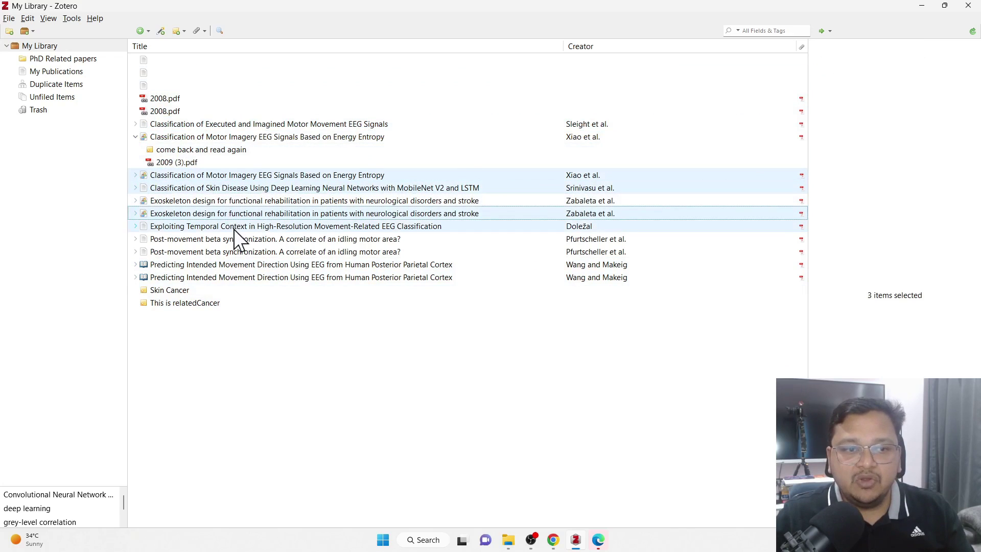
left_click(226, 201, "ctrl")
left_click(225, 214, "ctrl")
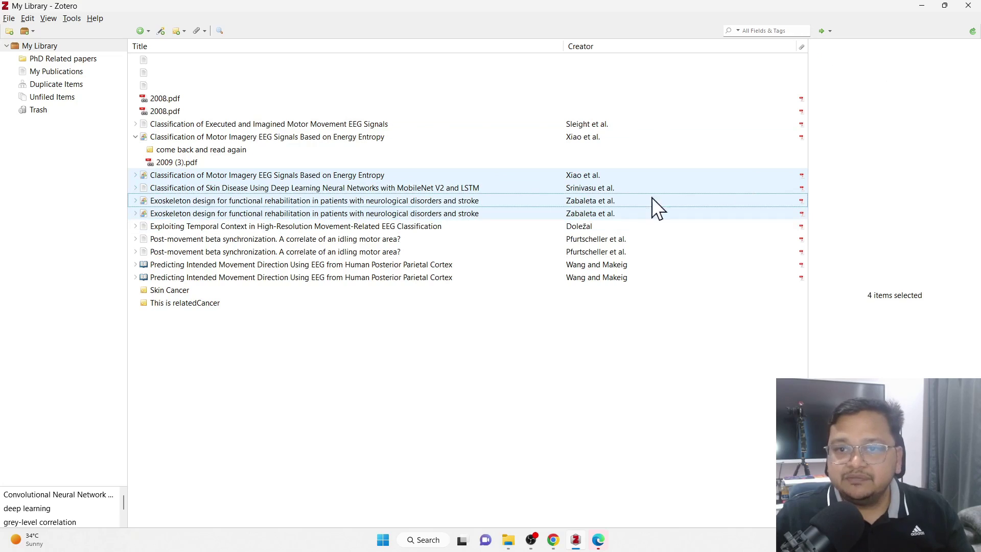
right_click(617, 201)
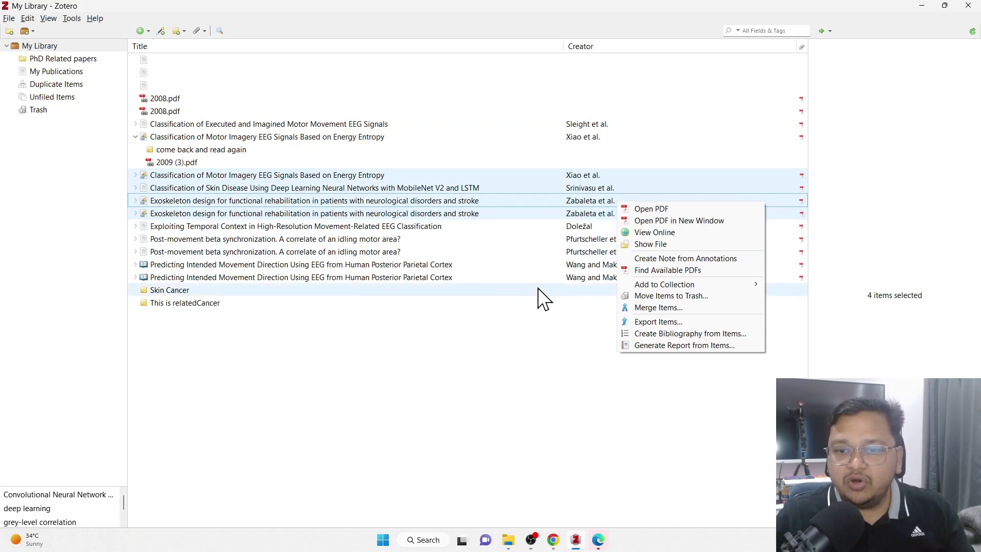
left_click(433, 302)
Step: Add the tag "Cancer" to the paper "Classification of Skin Disease Using Deep Learning Neural Networks with MobileNet V2 and LSTM"
left_click(315, 188)
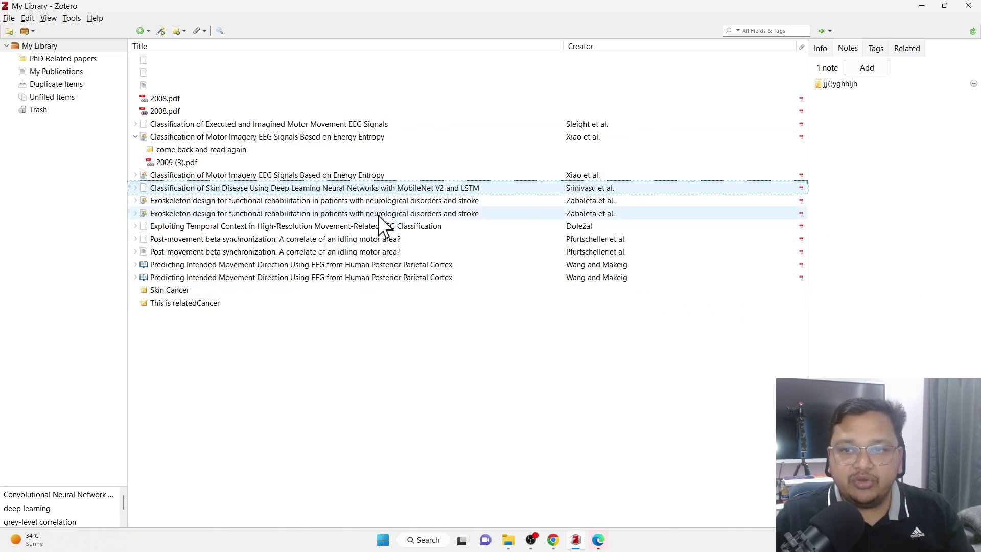
left_click(877, 49)
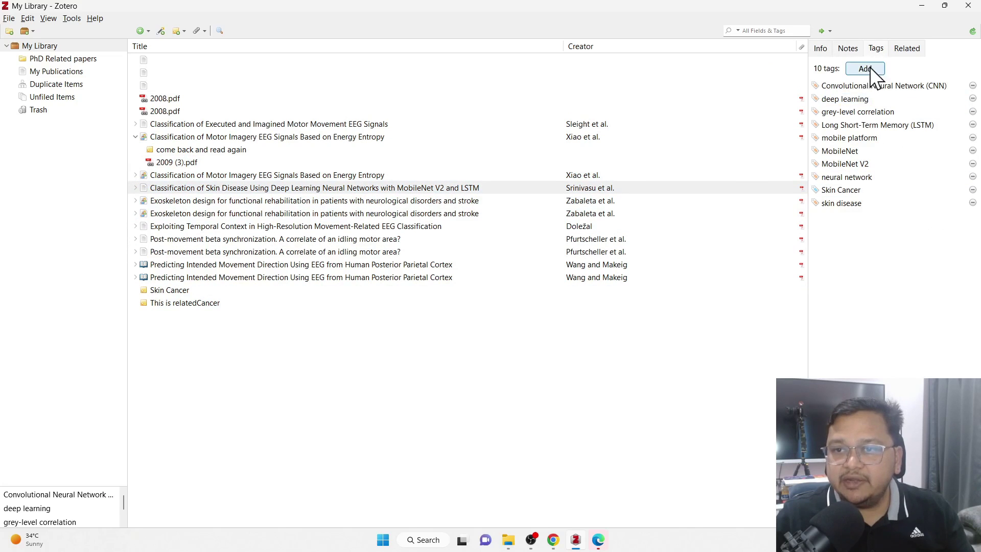
left_click(867, 68)
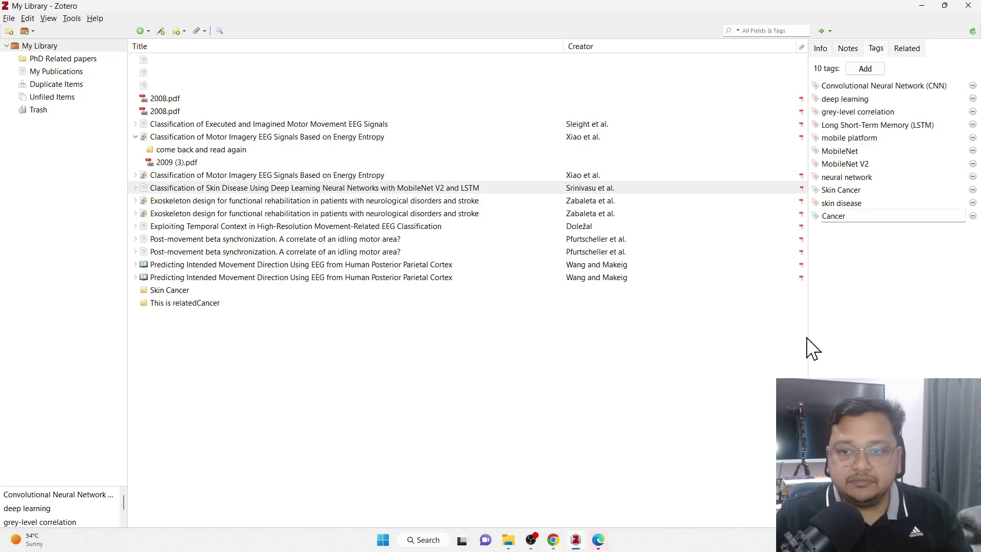
key("Return")
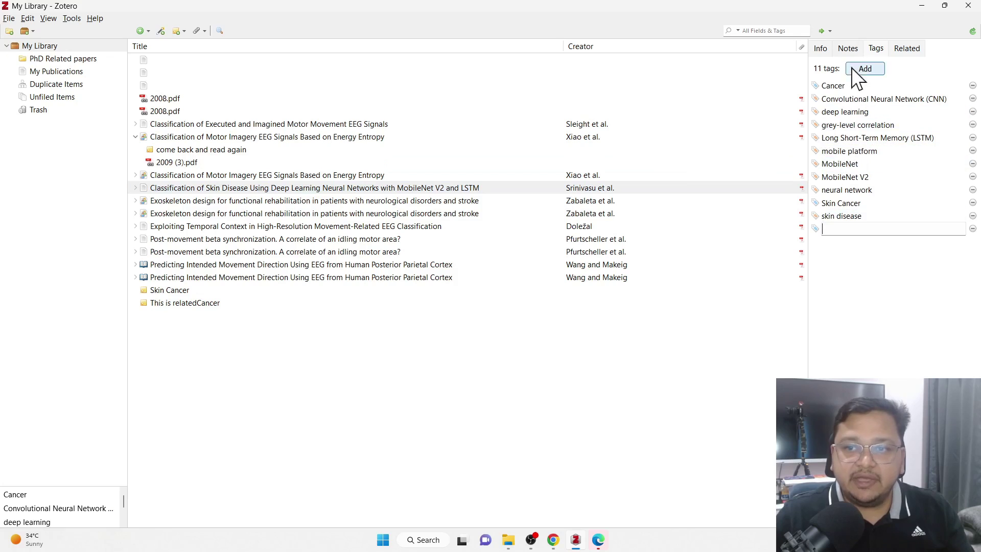
left_click(839, 85)
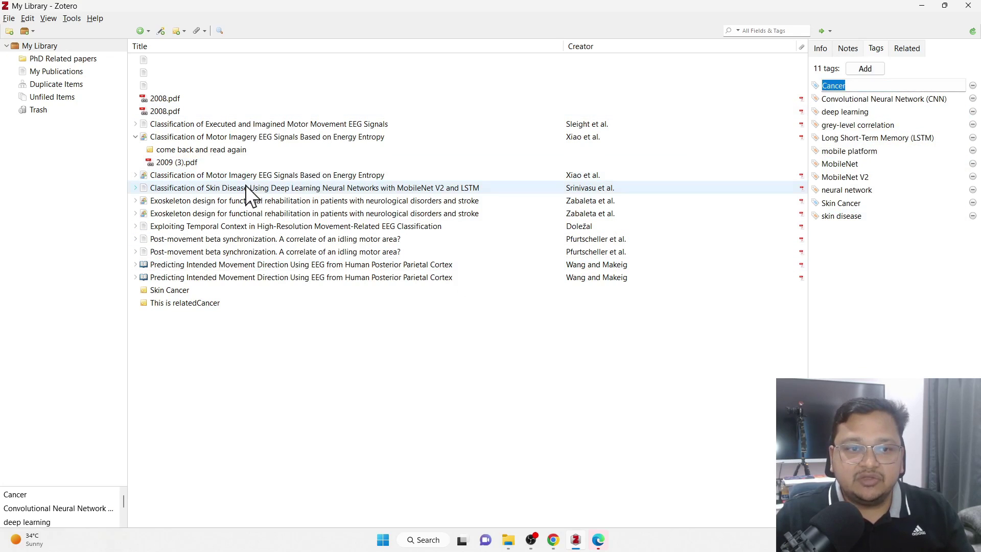
Step: Add the existing "Cancer" tag to the paper "Exploiting Temporal Context in High-Resolution Movement-Related EEG Classification"
left_click(221, 201)
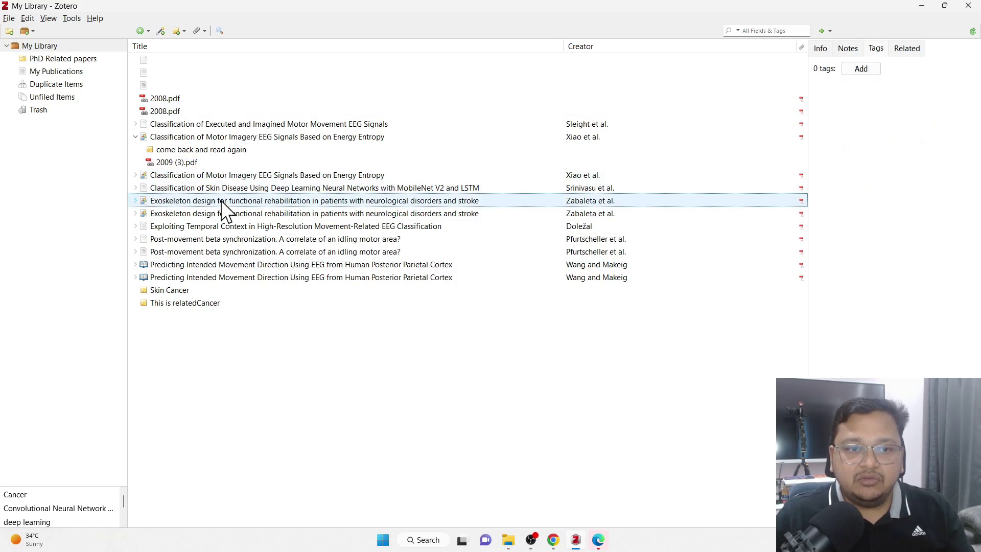
left_click(223, 230)
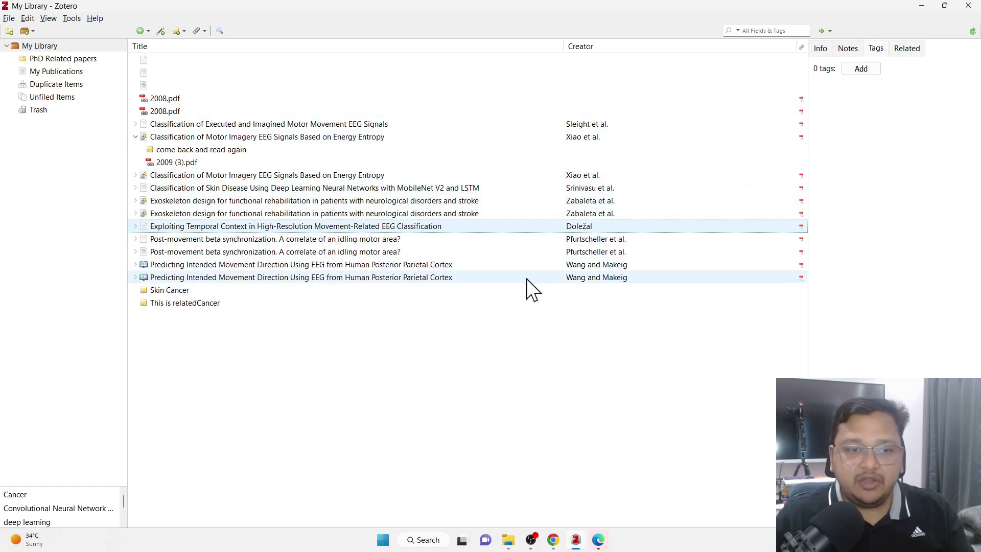
left_click(862, 71)
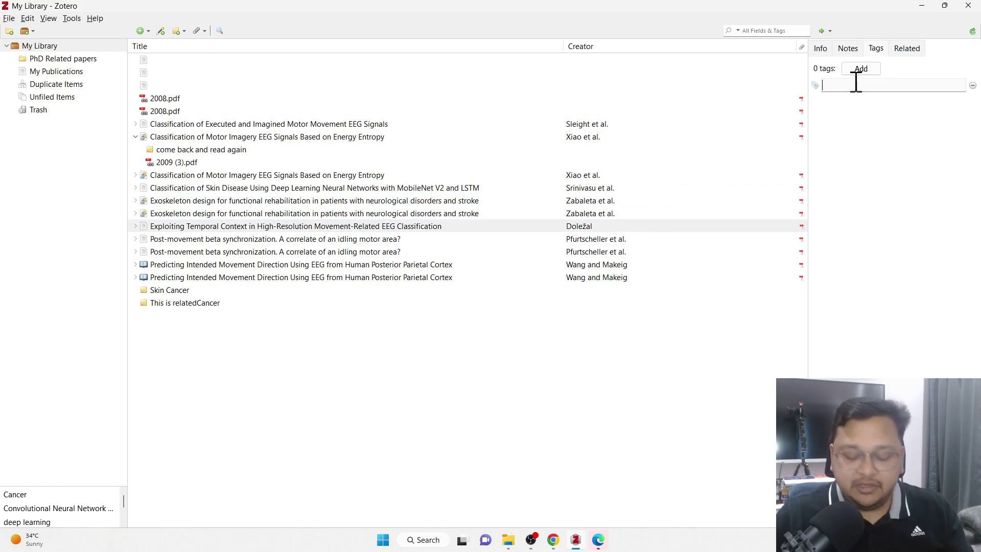
type("ca")
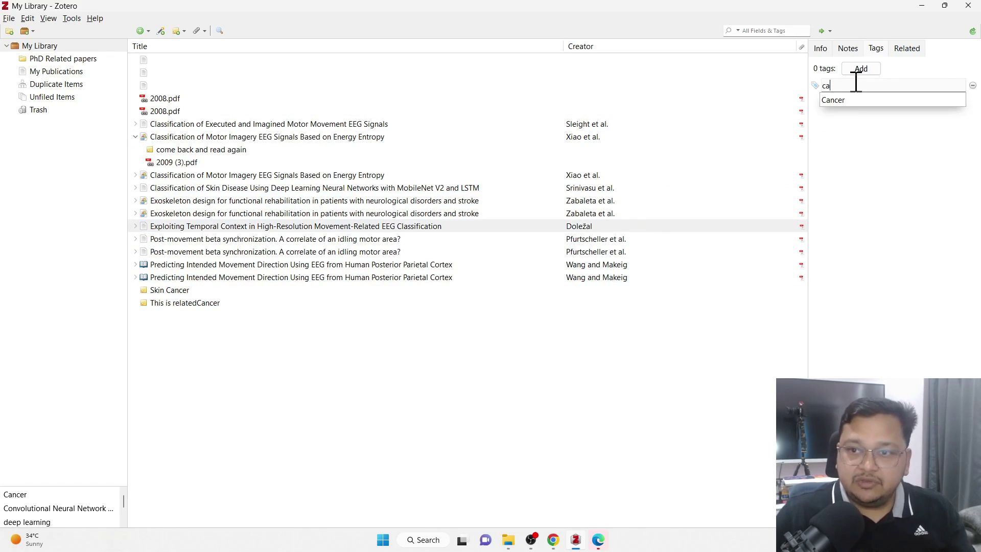
left_click(834, 101)
key("Return")
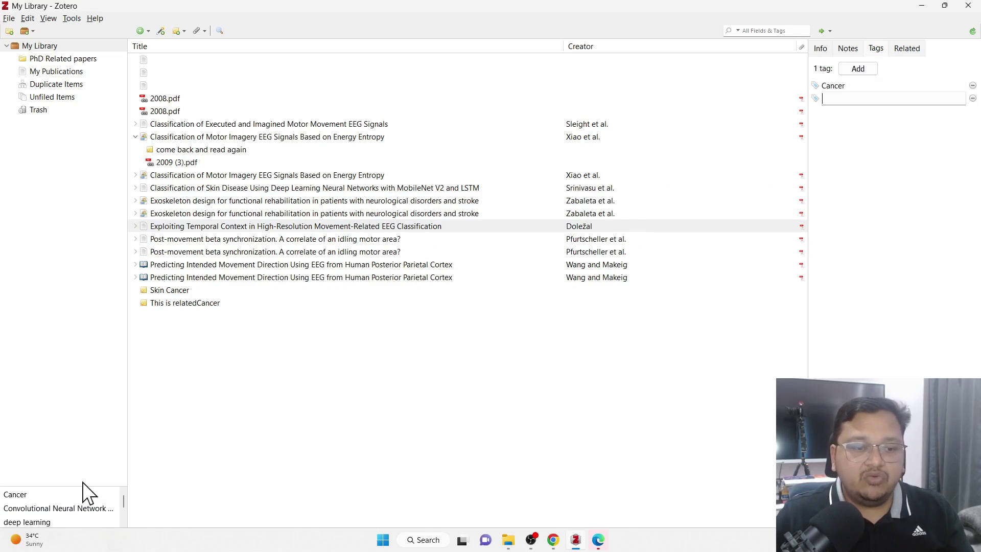
Step: Enlarge the tag selector and filter the library by tags such as Cancer, Convolutional Neural Network and grey-level correlation
left_click(15, 496)
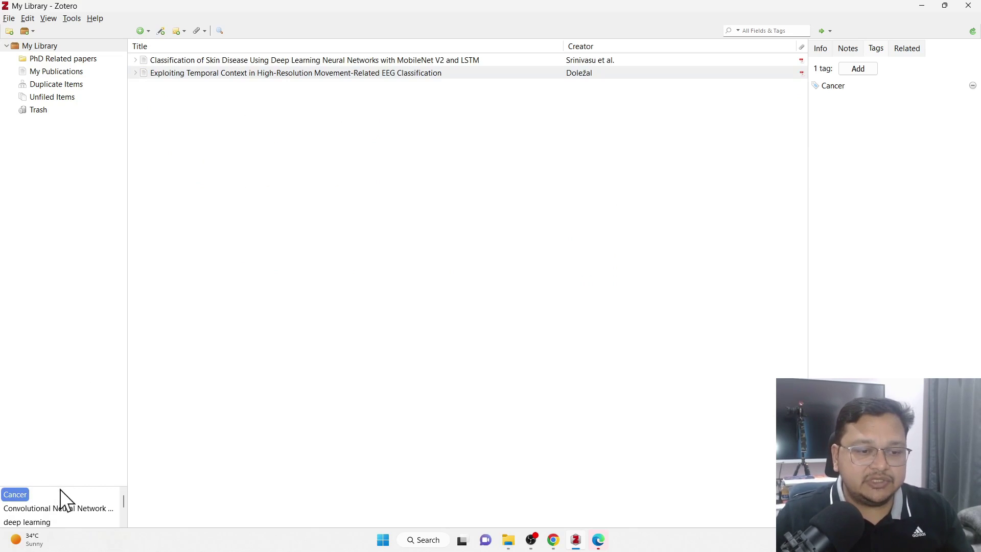
left_click_drag(62, 487, 62, 266)
left_click(62, 288)
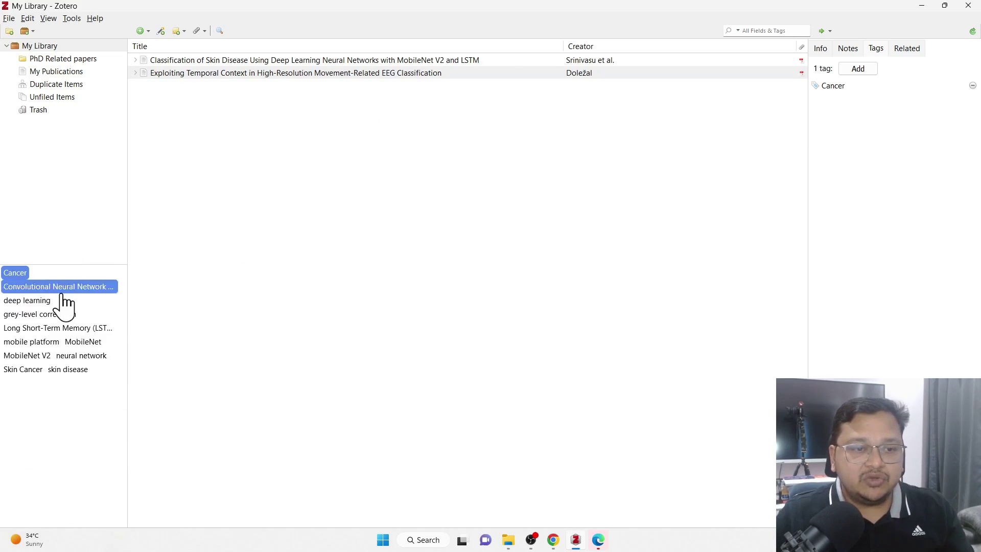
left_click(39, 315)
left_click(26, 286)
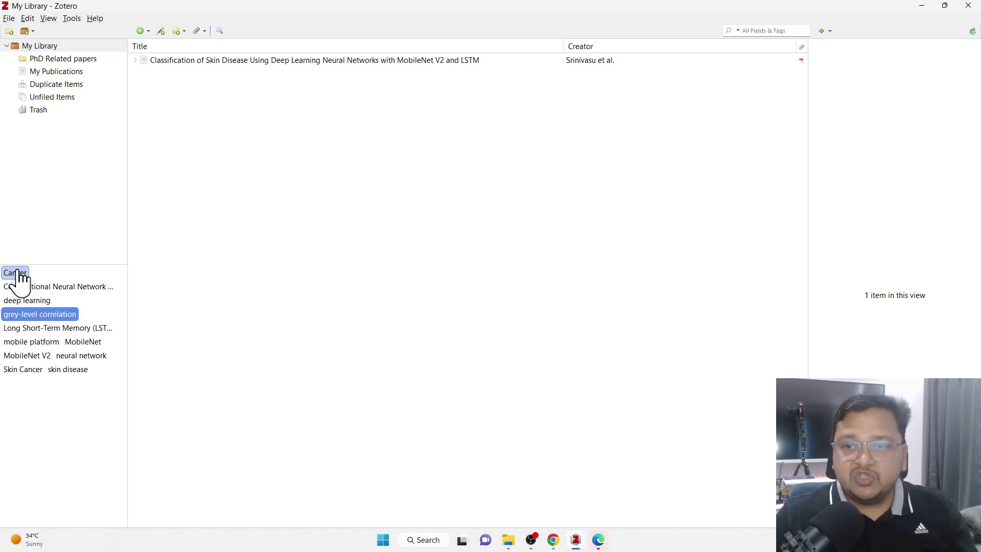
left_click(71, 329)
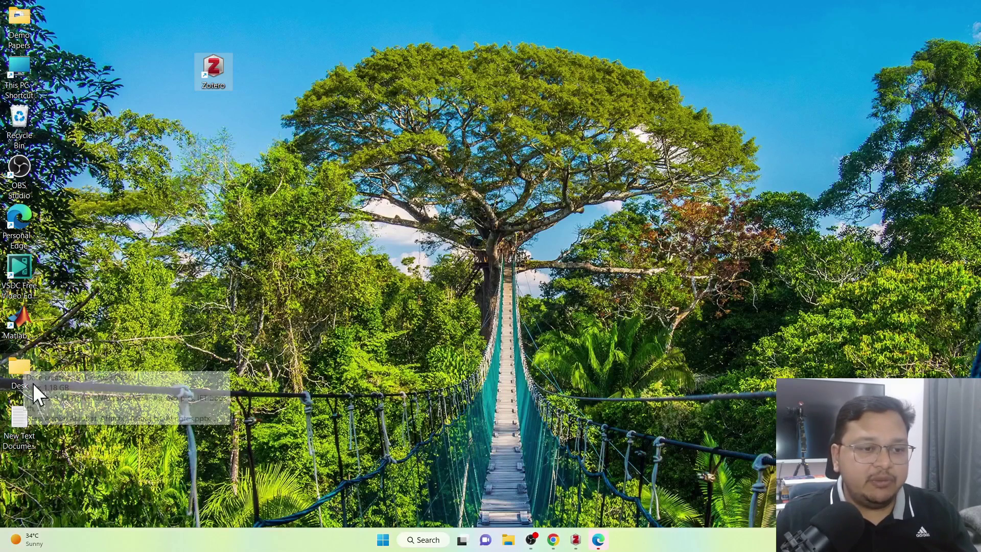
Step: Open Demo_paper.docx from the Demo Papers folder in Word, maximize it and display the Zotero citation commands
double_click(29, 30)
scroll(621, 321, "down", 1)
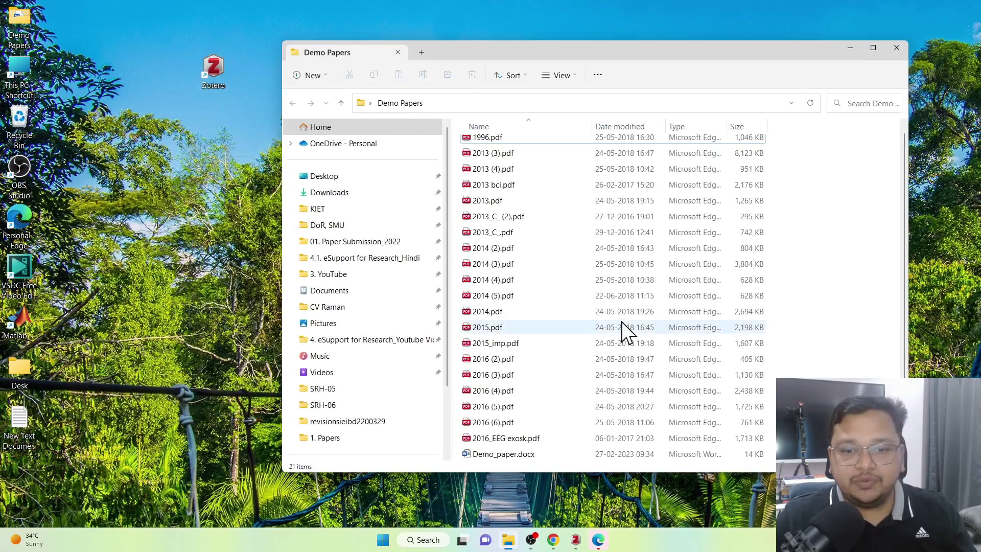
double_click(510, 452)
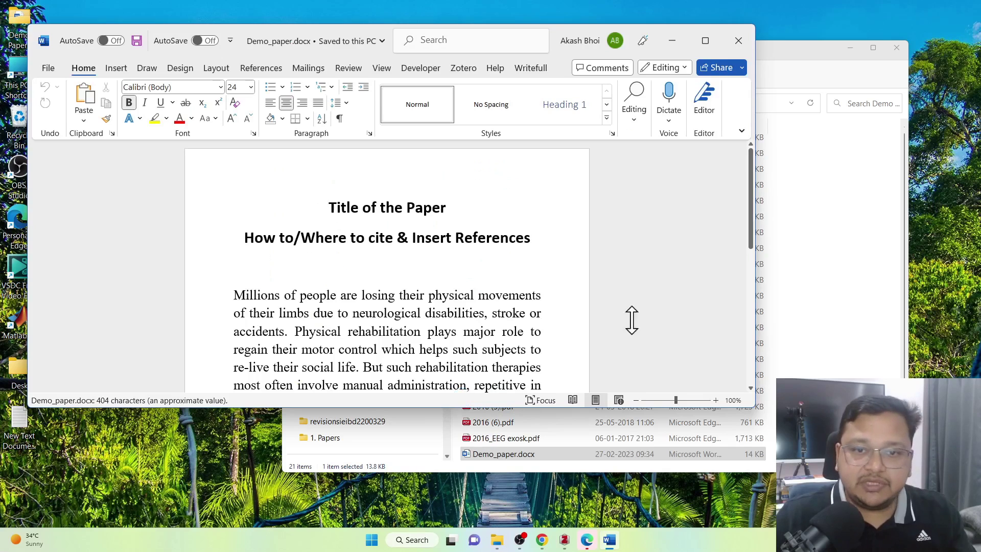
left_click(705, 41)
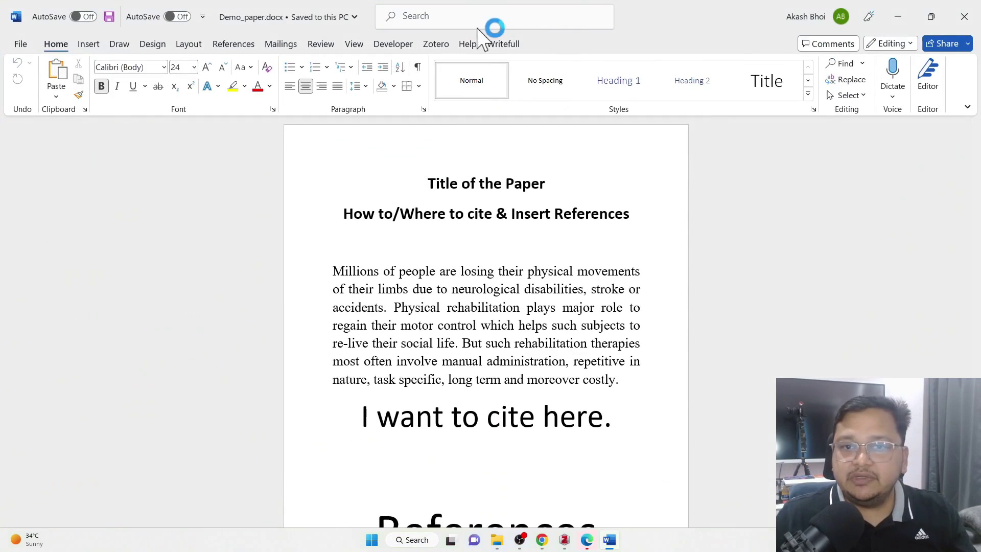
left_click(435, 46)
scroll(384, 240, "down", 1)
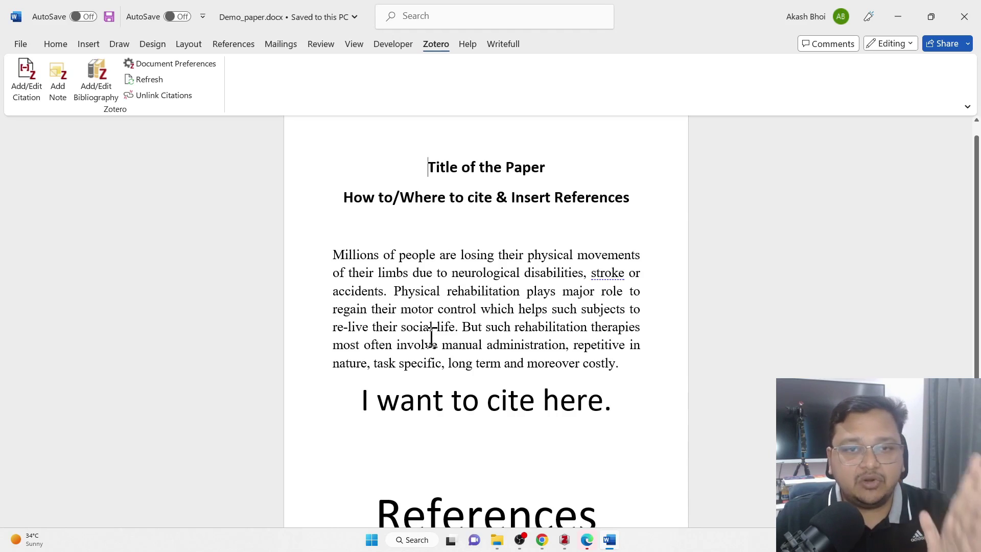
scroll(437, 327, "down", 1)
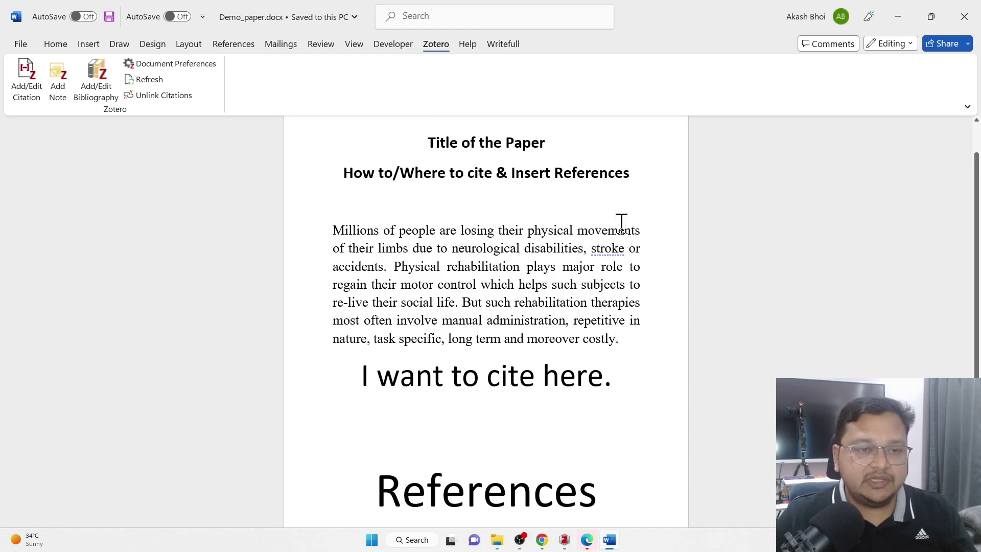
Step: Start a Zotero citation after the word "costly" using the American Psychological Association (APA) 7th edition style
left_click(28, 77)
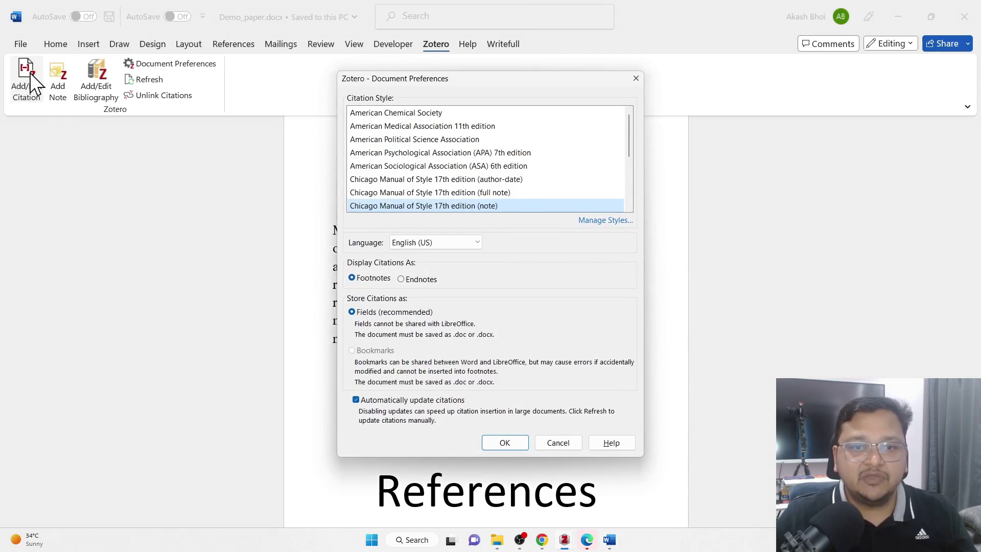
scroll(457, 177, "down", 1)
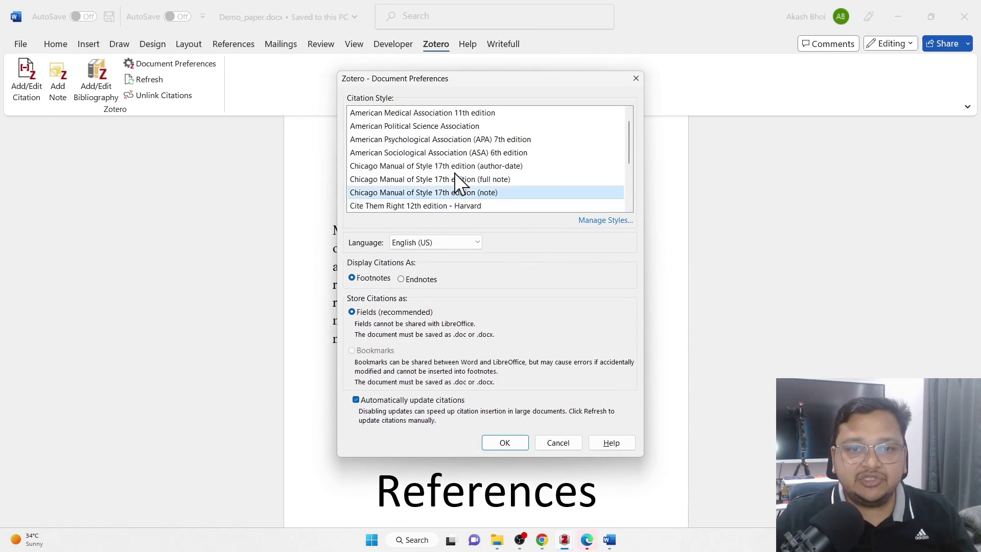
scroll(457, 172, "down", 2)
scroll(461, 171, "up", 2)
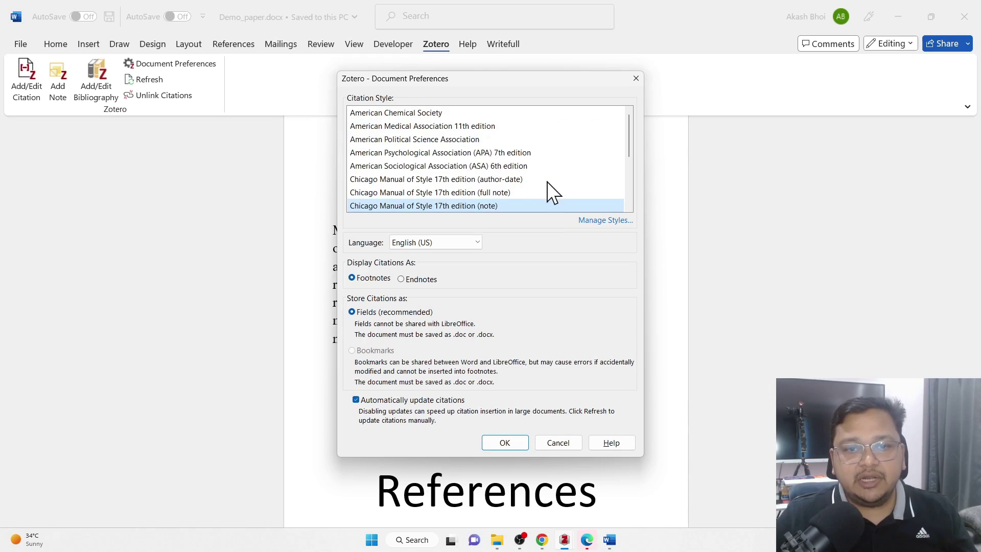
left_click(385, 151)
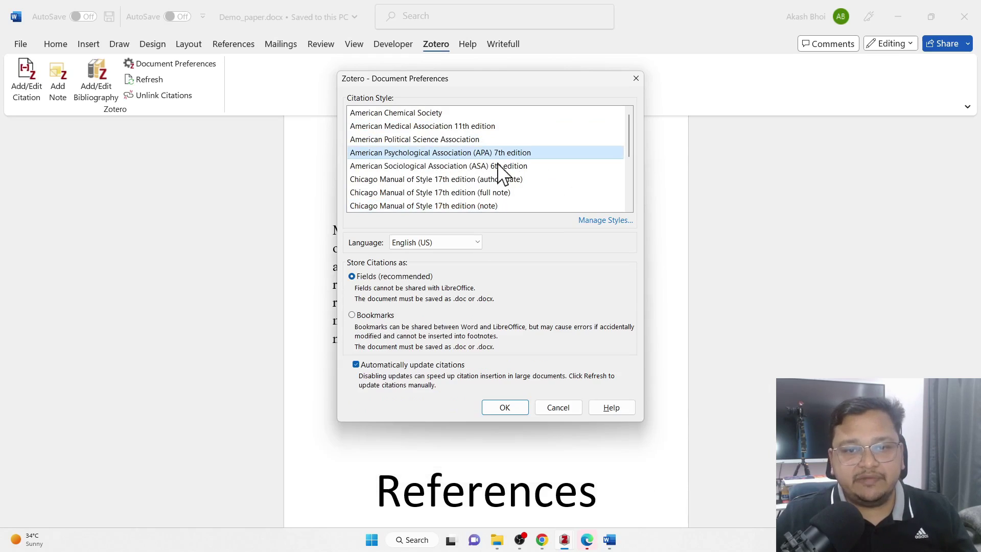
left_click(505, 407)
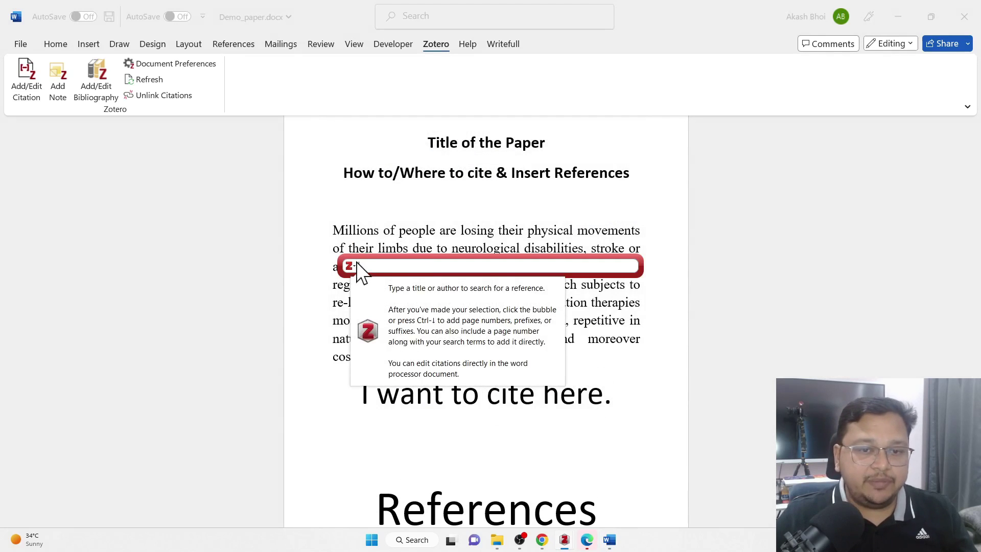
Step: Search the citation references for "sri" and switch the citation dialog to Classic View
type("s")
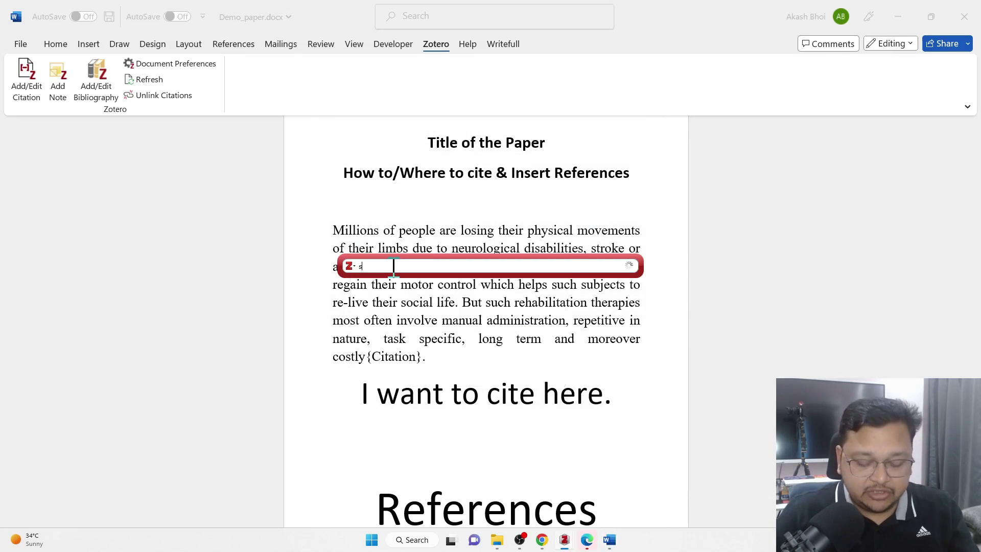
type("ri")
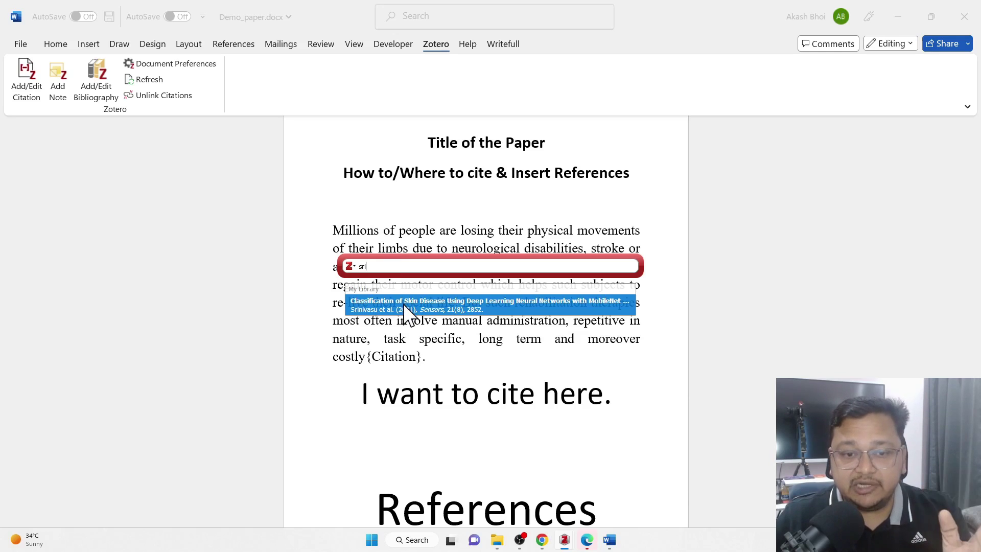
left_click(354, 266)
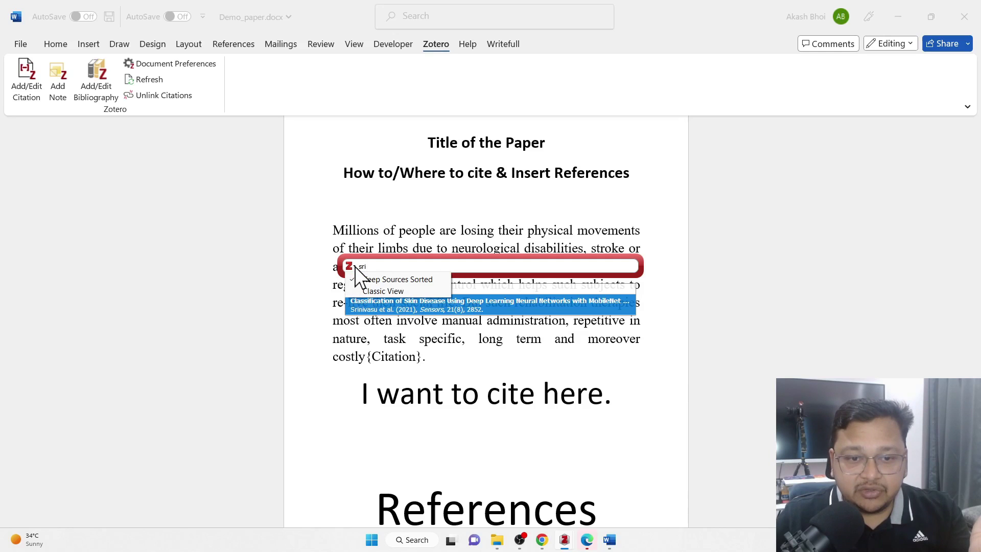
left_click(375, 290)
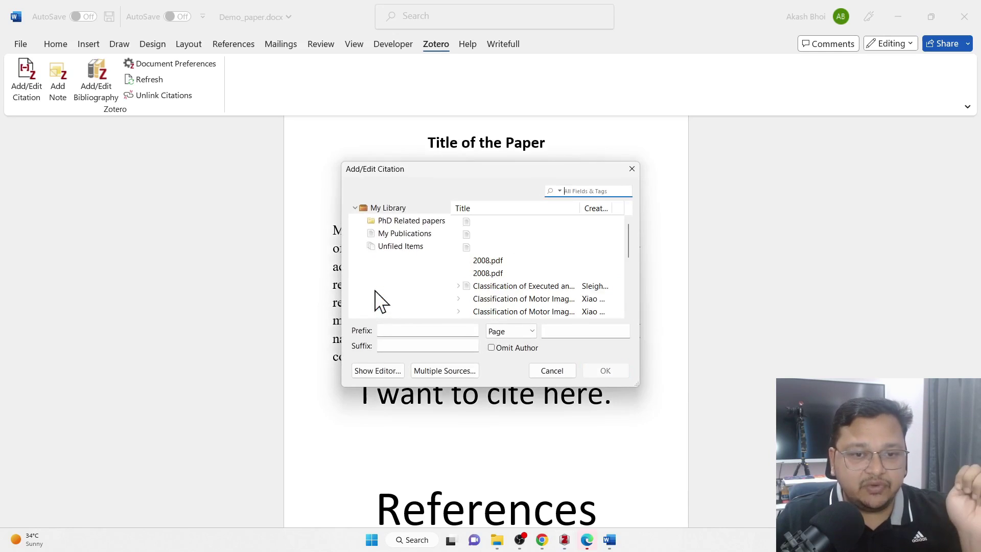
Step: Cite the 2009 paper "Classification of Motor Imagery EEG Signals Based on Energy Entropy" after the word "costly"
scroll(562, 270, "down", 3)
scroll(535, 284, "up", 4)
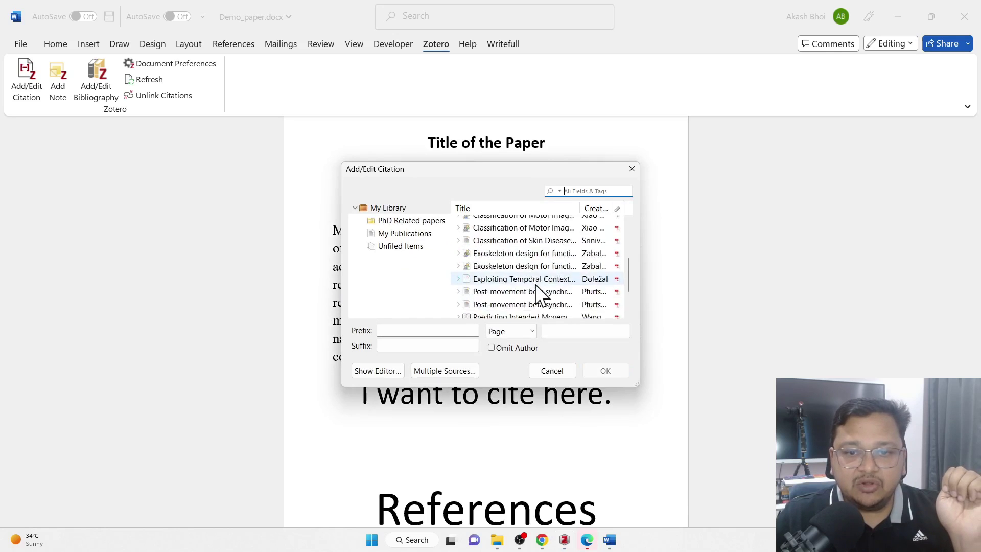
scroll(535, 283, "down", 1)
scroll(535, 274, "up", 1)
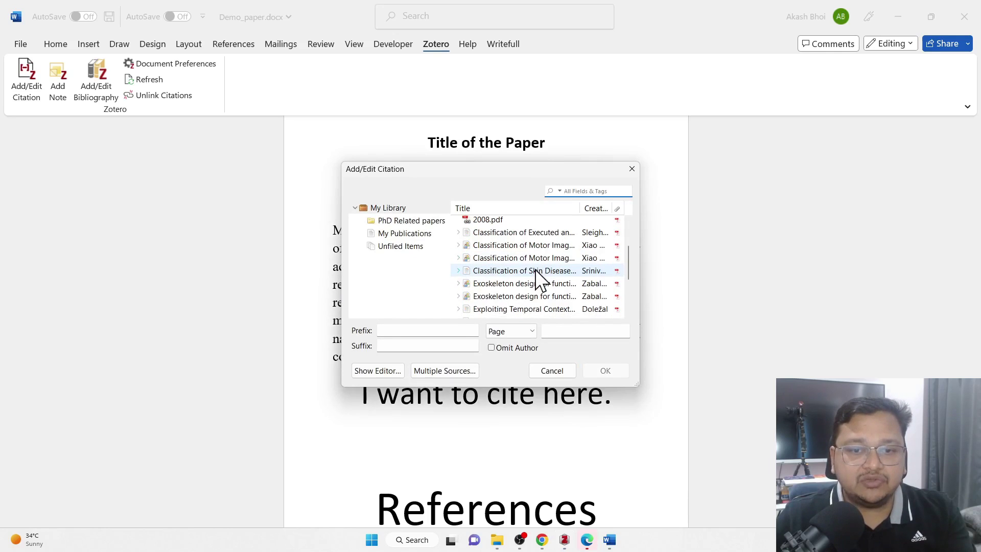
left_click(500, 246)
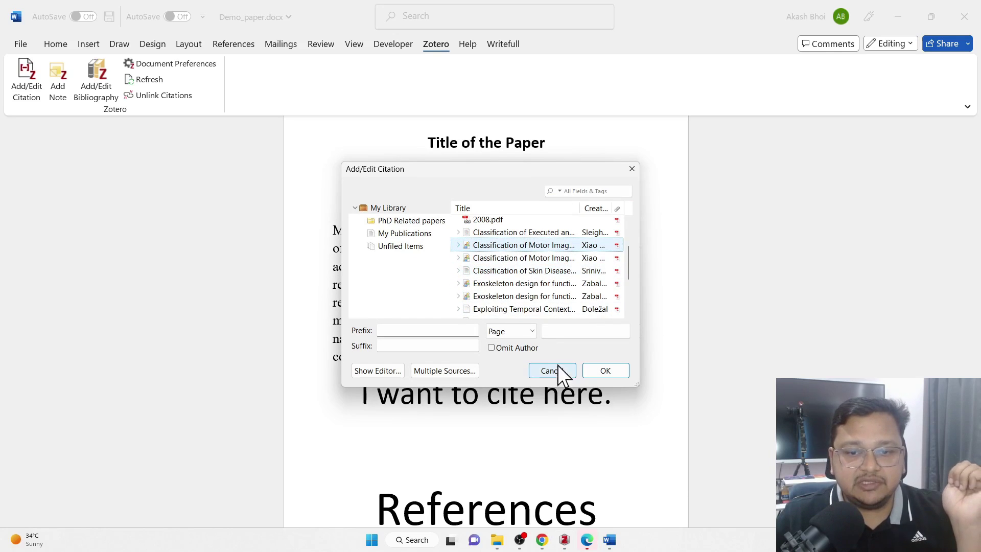
left_click(601, 371)
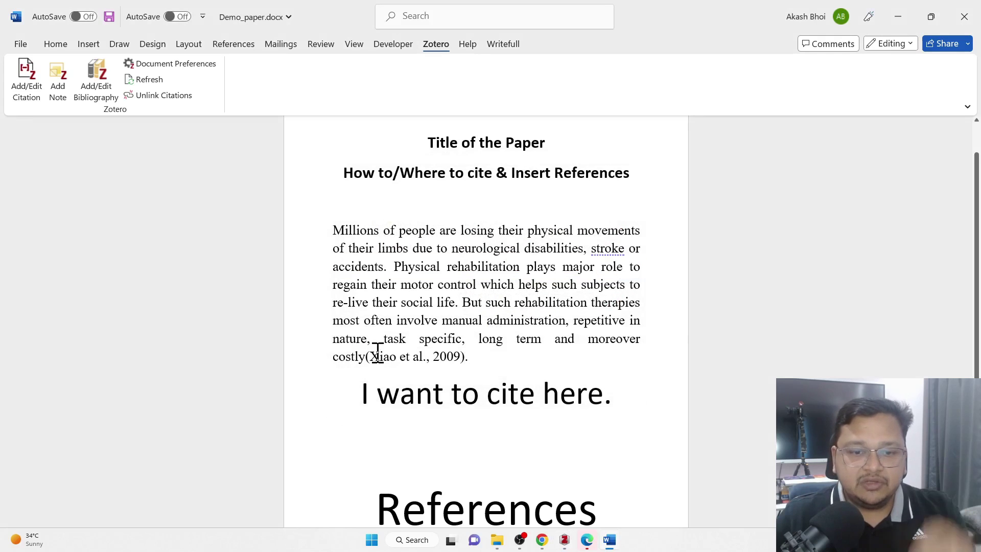
left_click_drag(369, 356, 469, 357)
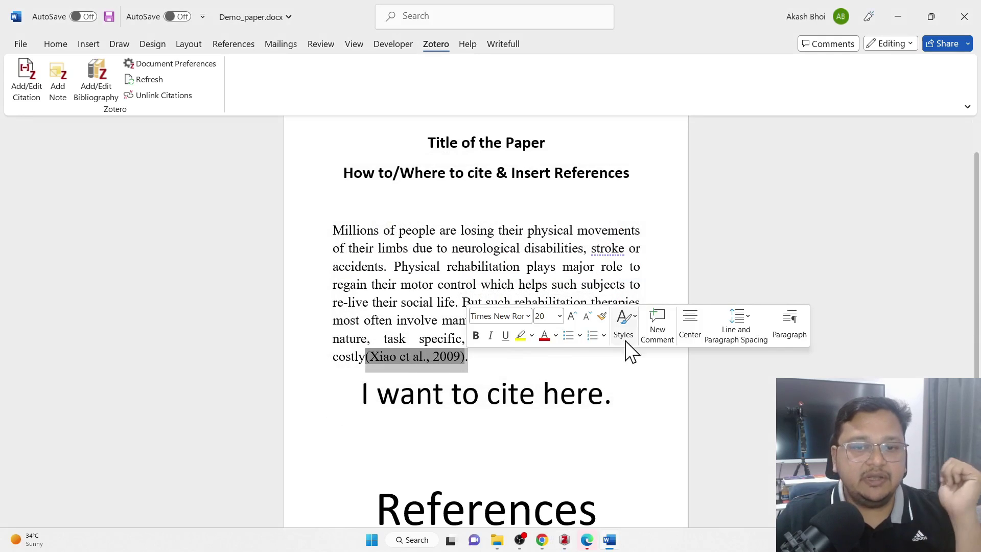
scroll(636, 390, "up", 10, "ctrl")
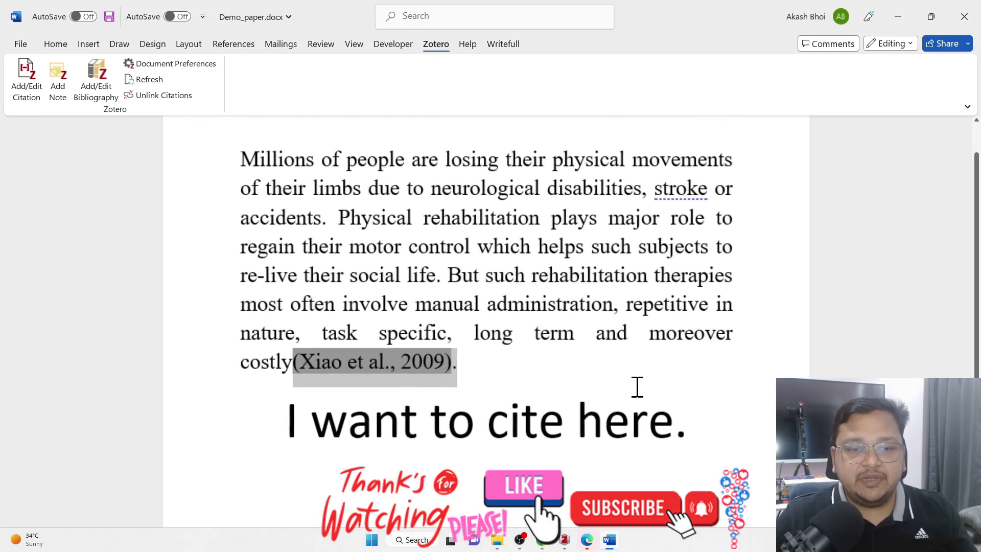
scroll(460, 356, "up", 1)
scroll(460, 358, "down", 1)
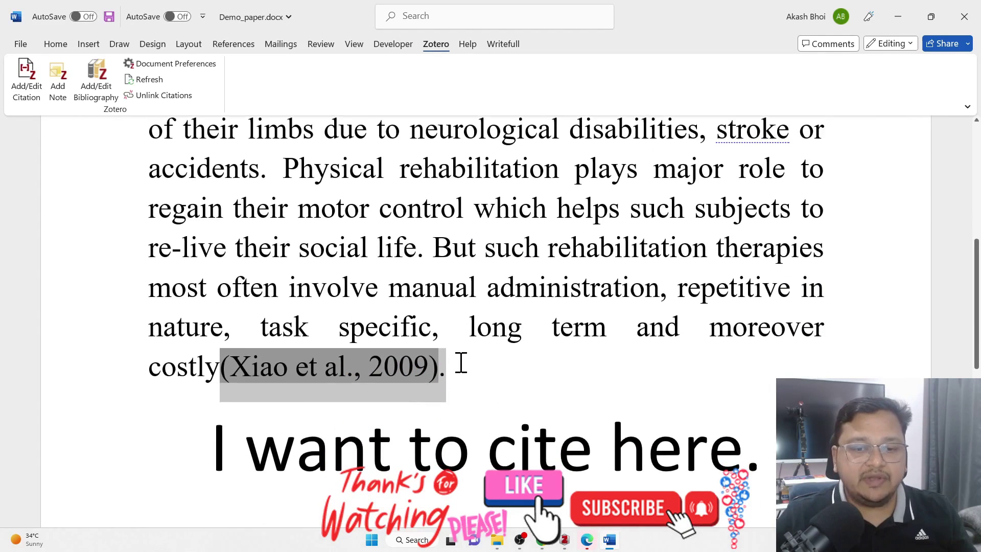
left_click(449, 366)
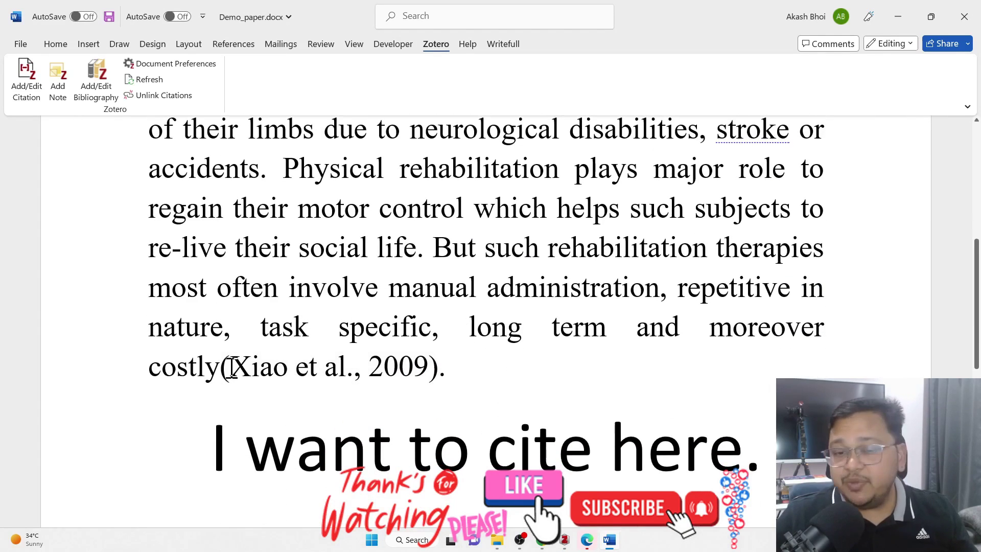
Step: Add an empty line after the References heading and remove the blank line above the heading
scroll(493, 333, "down", 3)
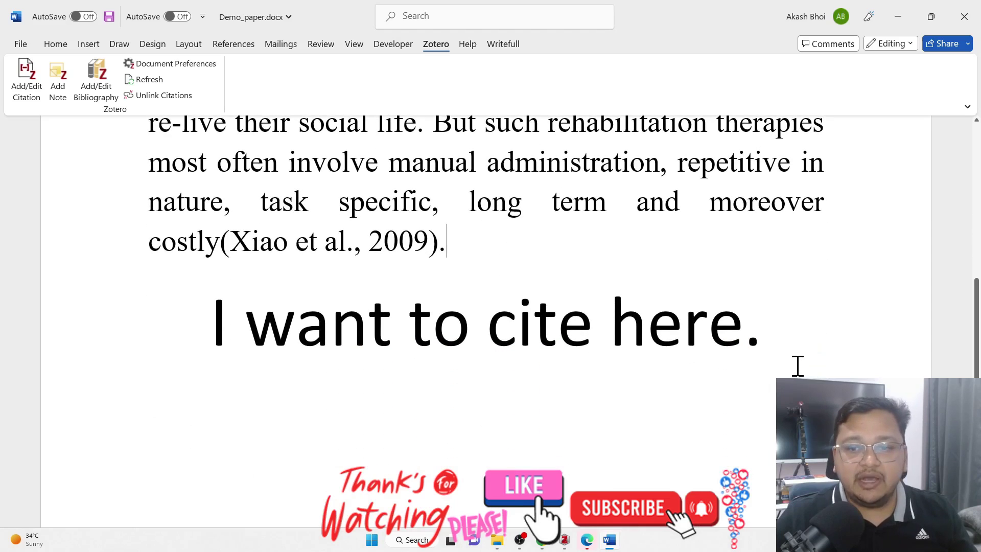
left_click(793, 344)
scroll(738, 344, "down", 6)
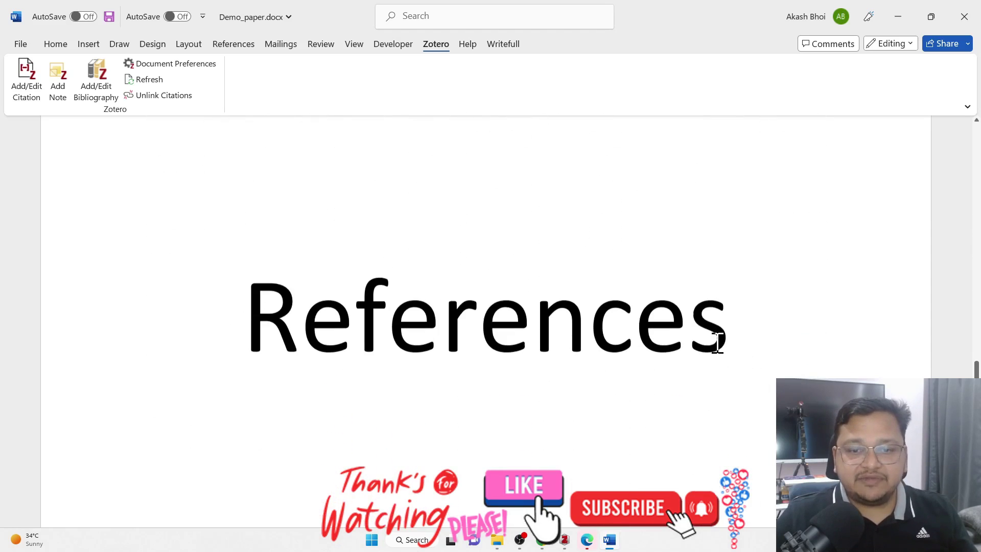
left_click(758, 345)
key("Return")
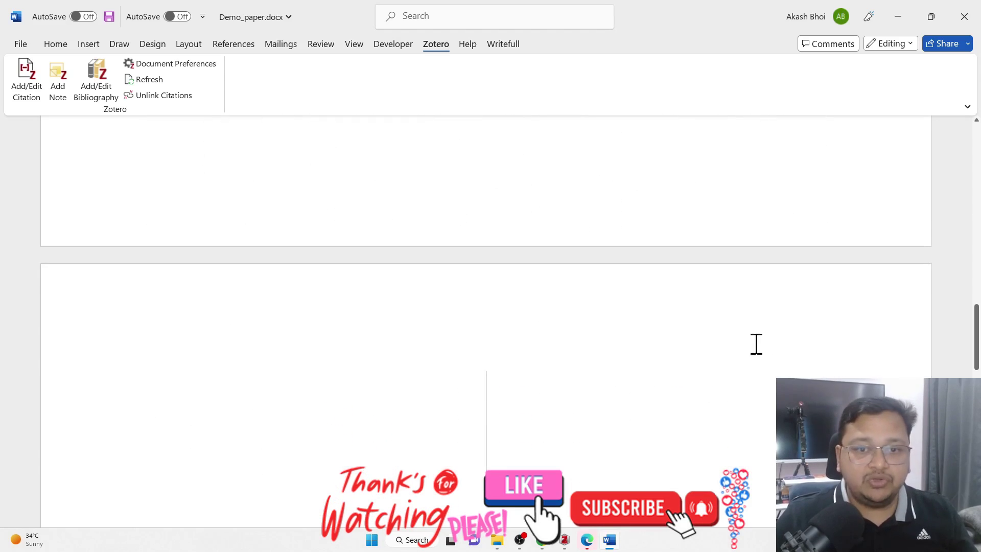
scroll(701, 338, "up", 5)
scroll(638, 317, "up", 3)
left_click(429, 219)
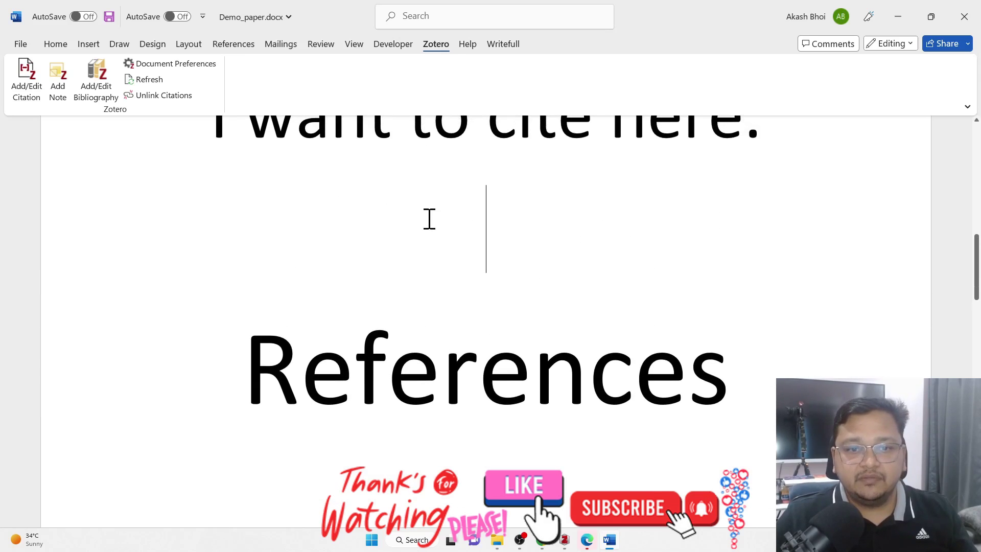
key("Delete")
Step: Insert the Zotero bibliography on a new line directly below the References heading
left_click(751, 298)
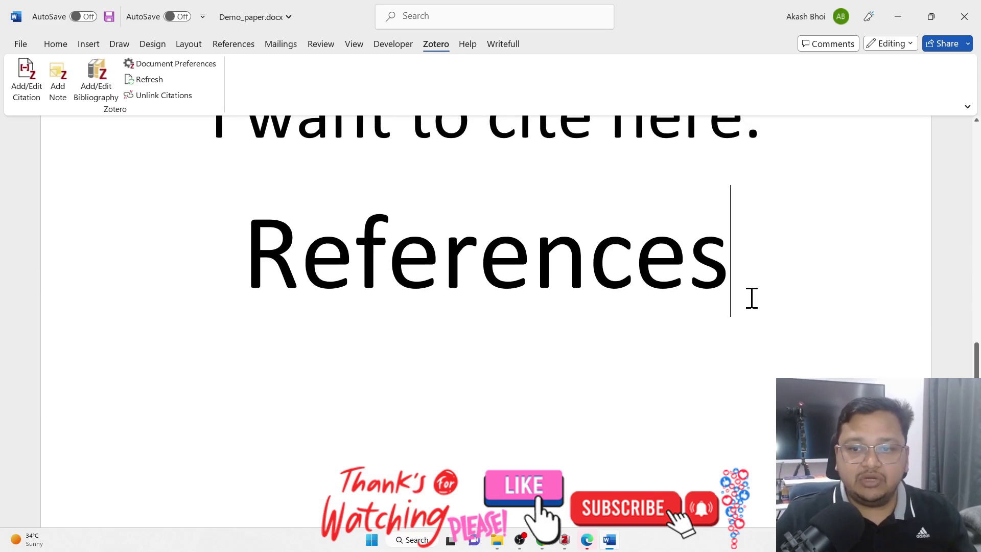
key("Return")
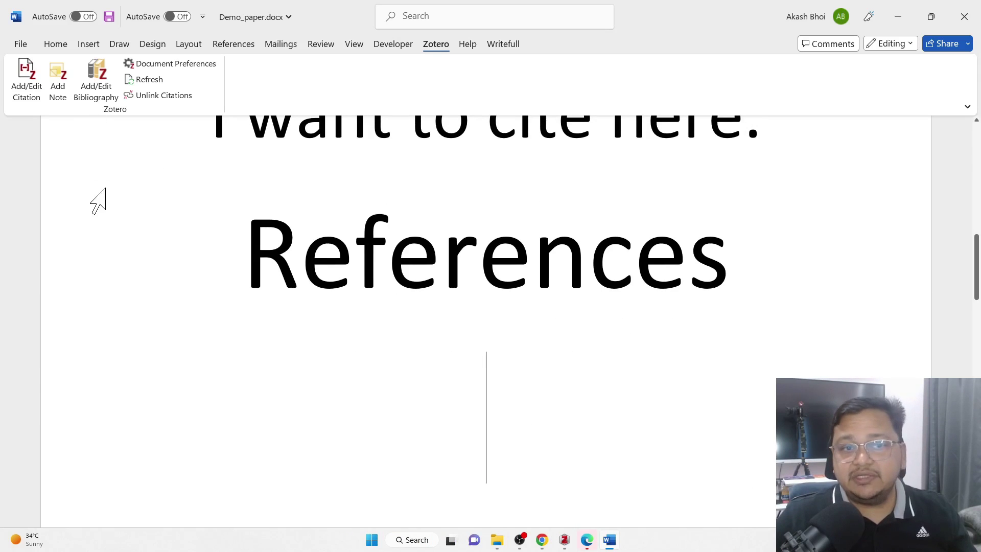
left_click(100, 82)
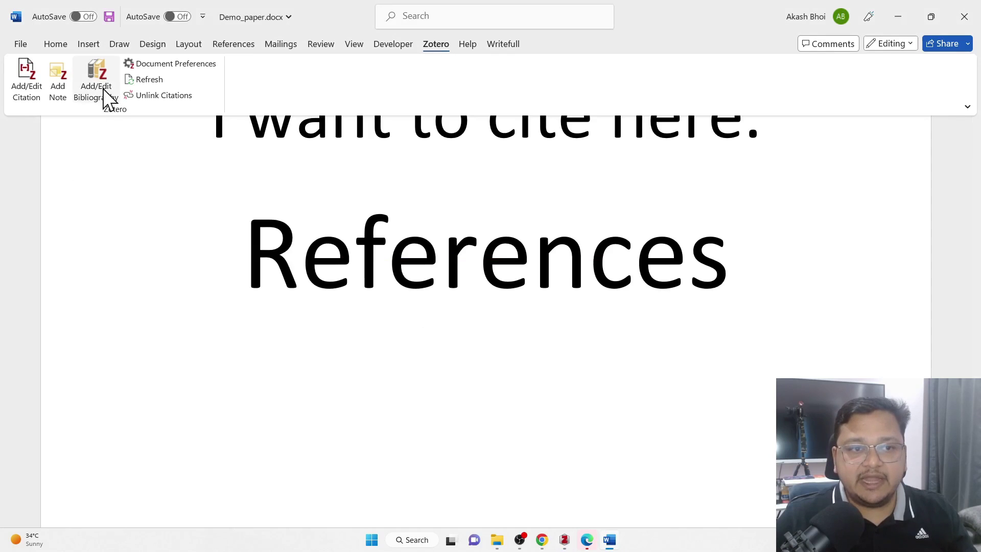
scroll(455, 383, "down", 3)
scroll(457, 384, "down", 10)
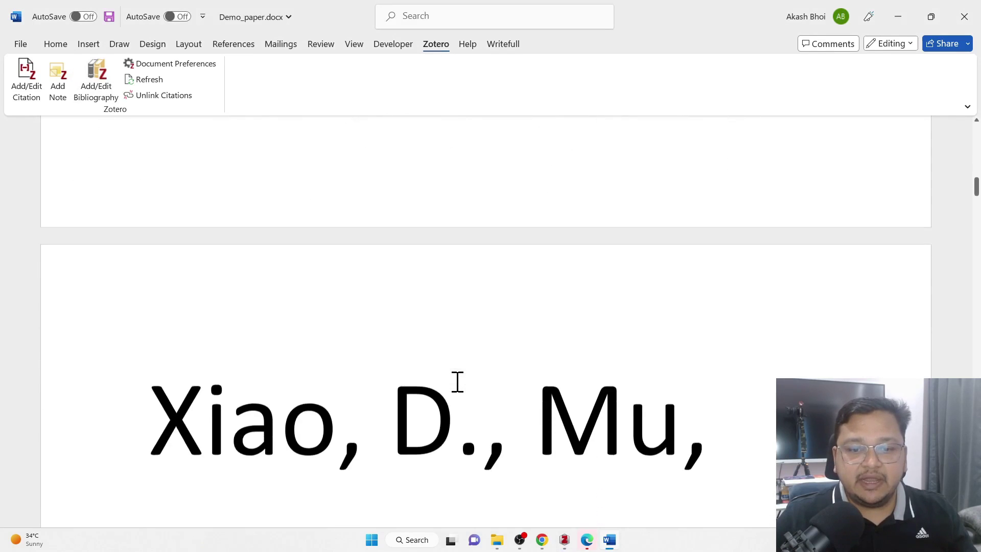
scroll(457, 381, "down", 8)
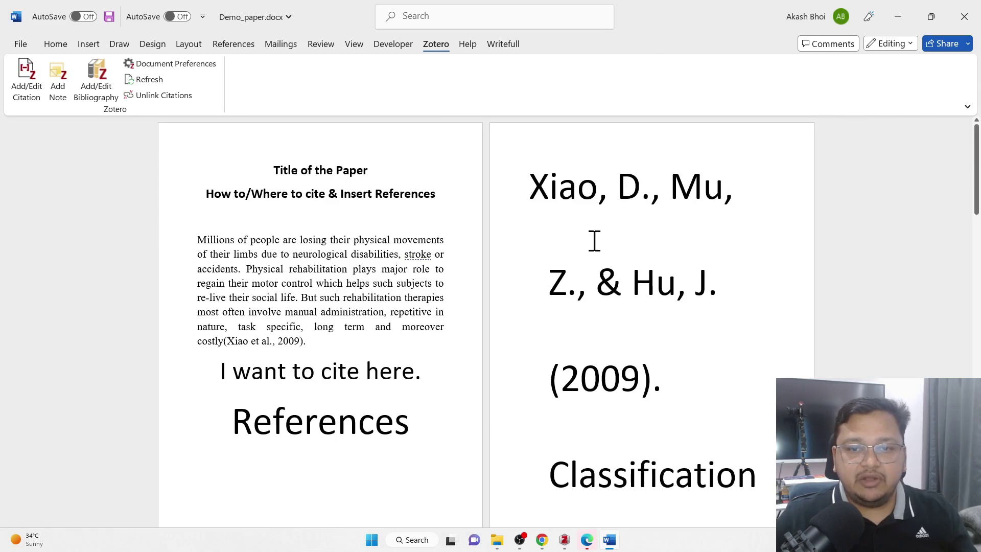
Step: Try to reduce the bibliography entry's text to font size 12
left_click(574, 216)
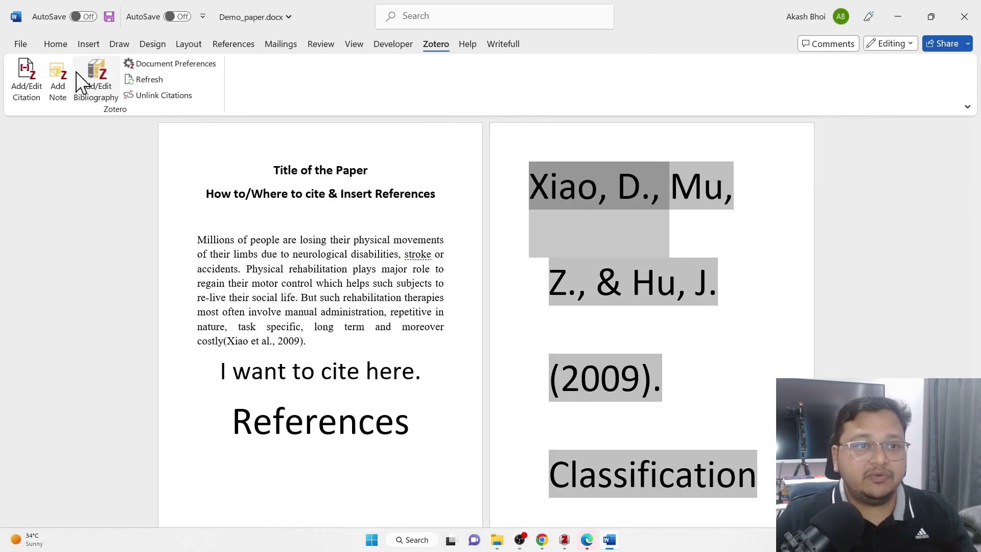
left_click(55, 44)
left_click(194, 67)
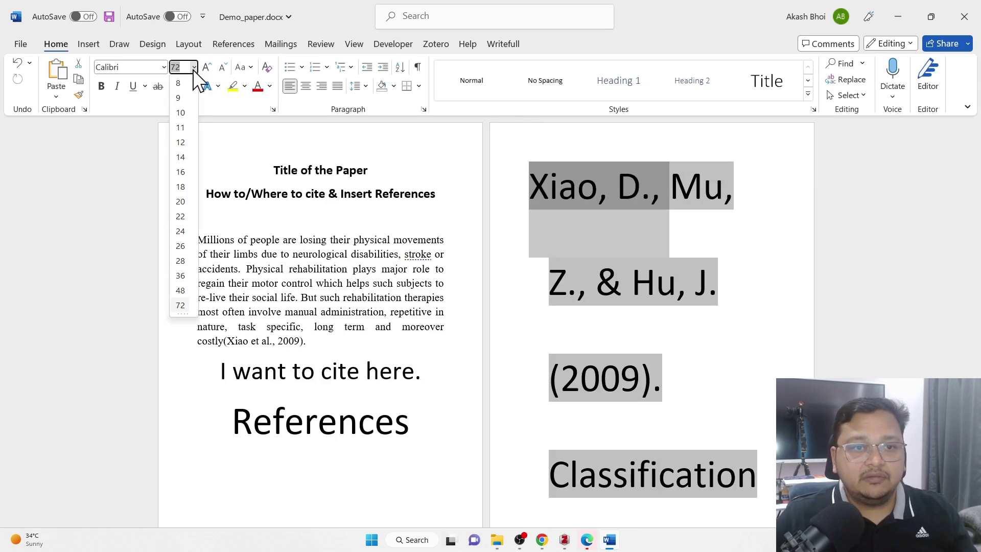
left_click(182, 144)
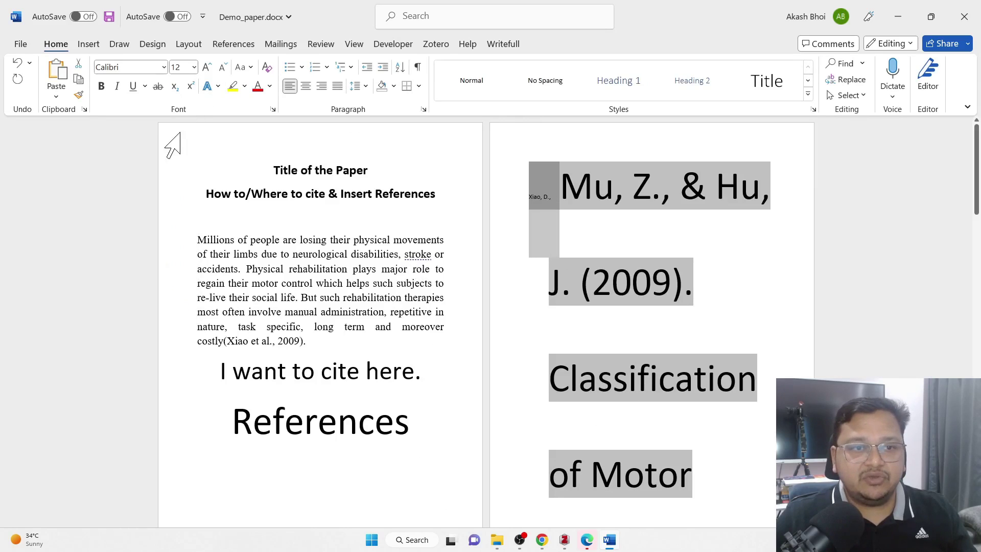
Step: Set the font size of the whole document, including the bibliography, to 12
left_click(683, 301)
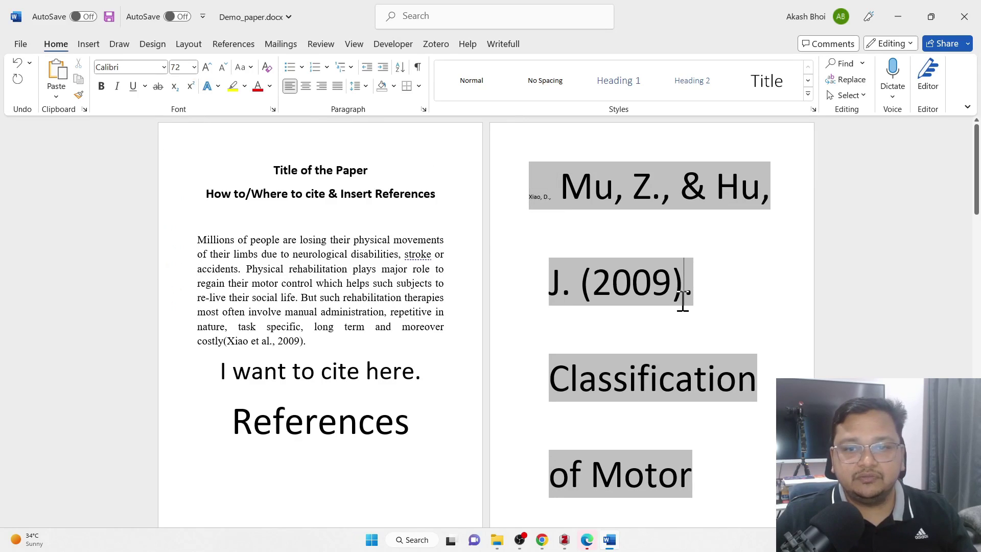
key("ctrl+a")
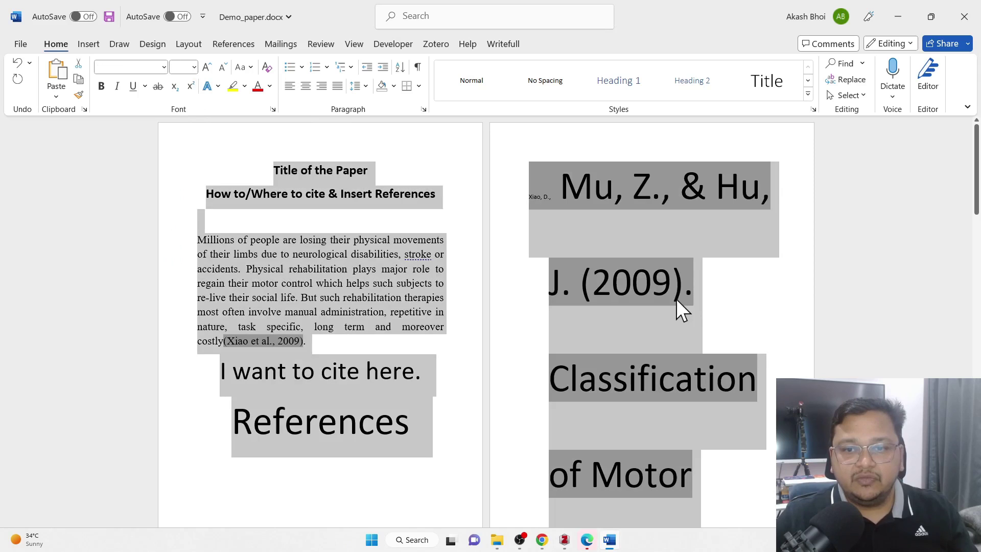
left_click(194, 66)
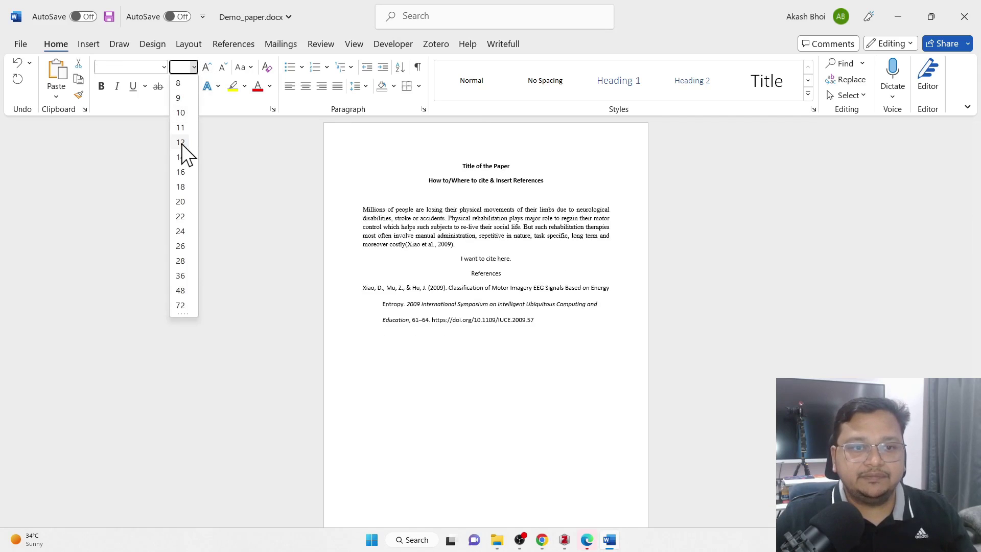
left_click(183, 144)
left_click(608, 366)
Step: Compare the in-text citation after "costly" with its full entry in the bibliography
left_click(344, 291)
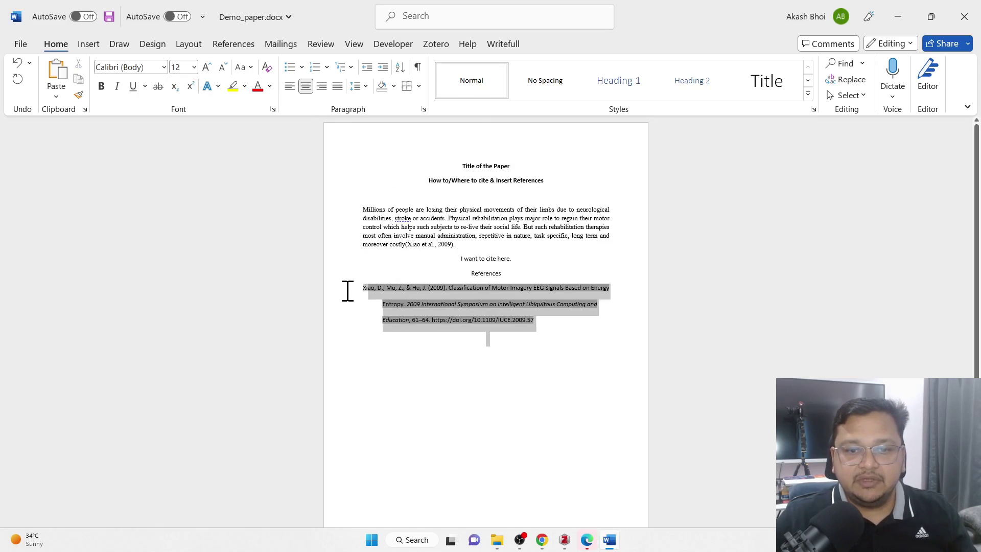
scroll(511, 388, "up", 9, "ctrl")
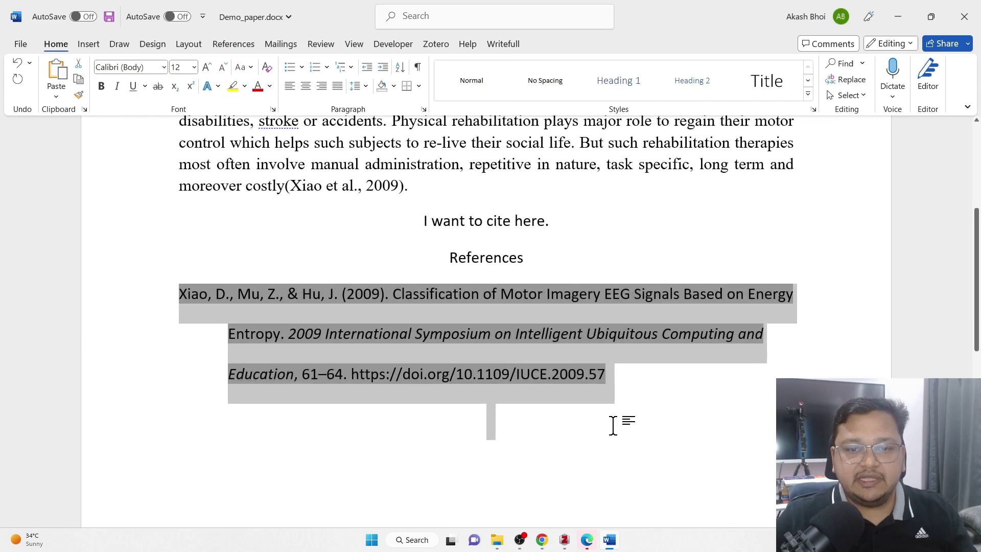
left_click(690, 476)
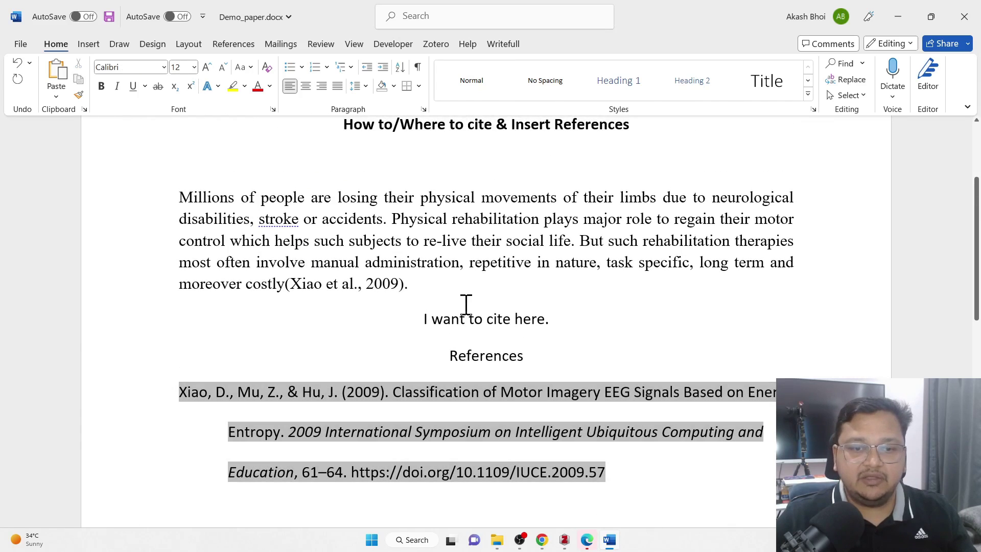
left_click_drag(286, 283, 406, 285)
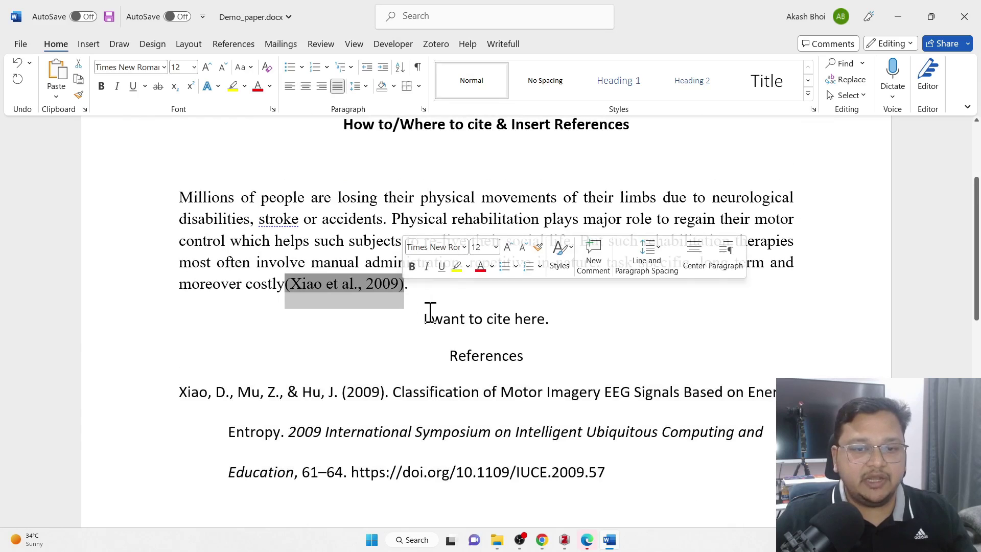
left_click_drag(180, 391, 710, 473)
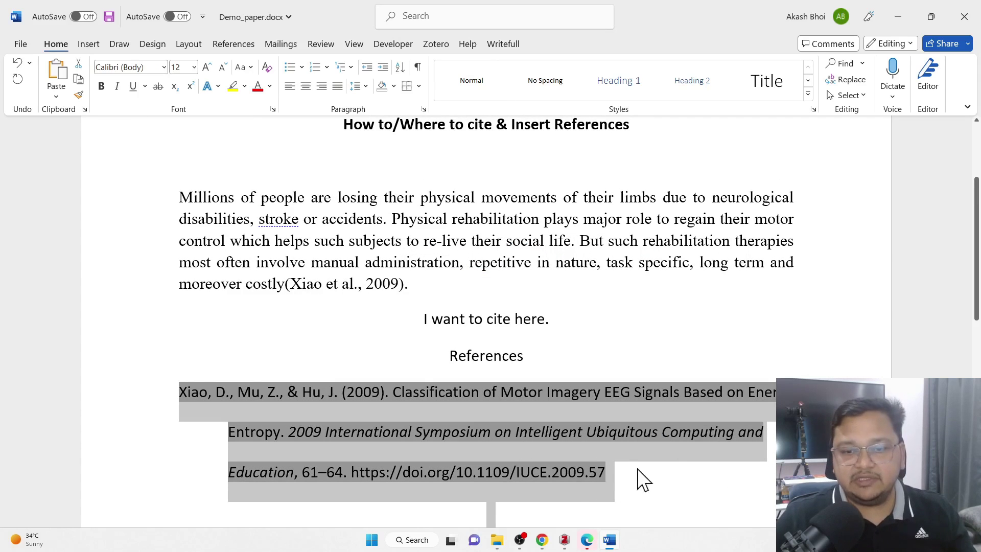
left_click(616, 502)
Step: Add the 2021 skin disease classification paper, found with "sr", to the existing citation after "costly" and review the updated bibliography
left_click(390, 285)
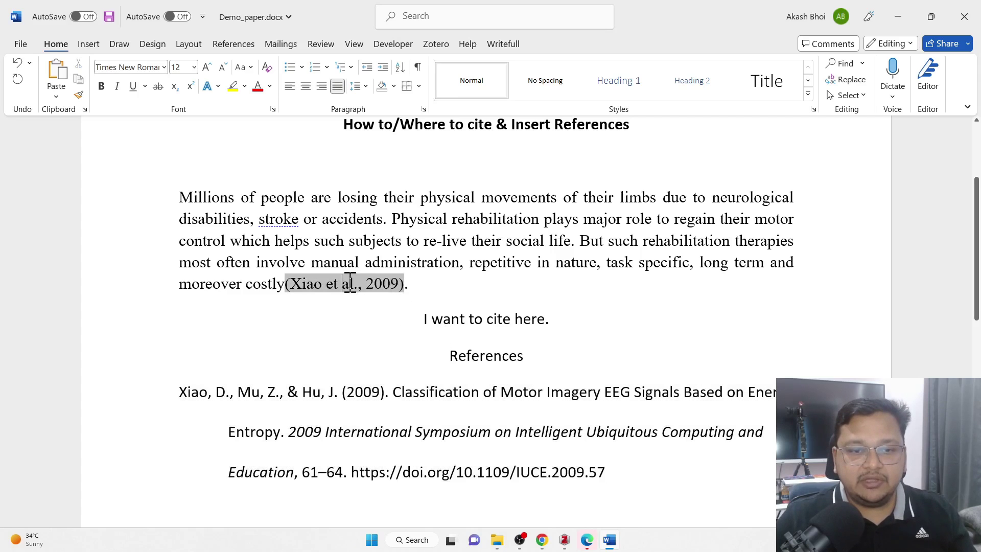
left_click(431, 44)
left_click(26, 73)
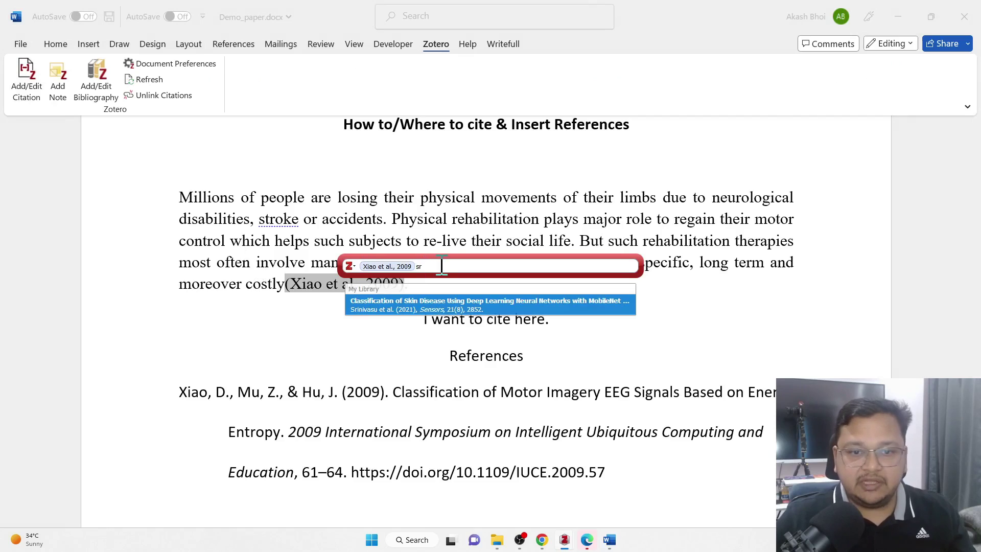
left_click(422, 302)
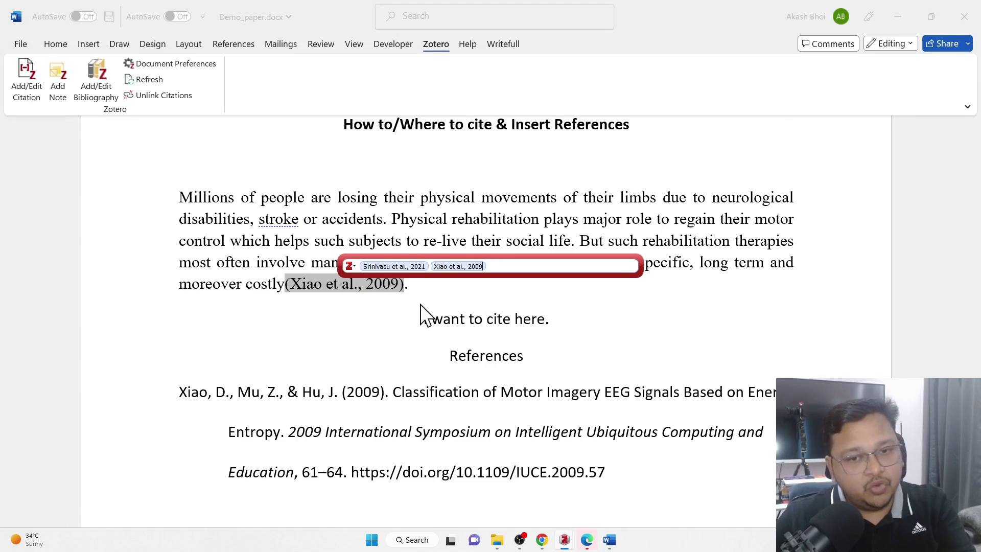
key("Return")
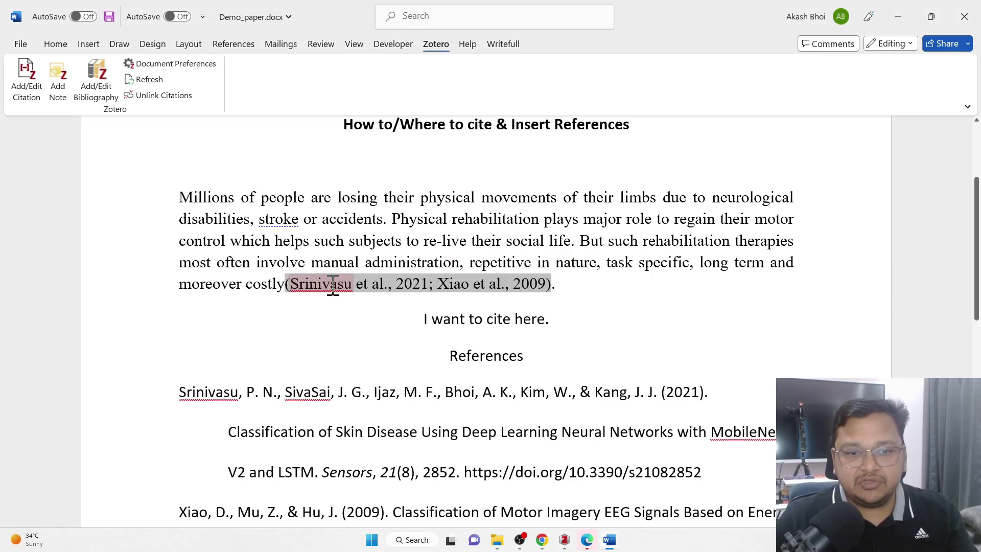
scroll(601, 438, "down", 3)
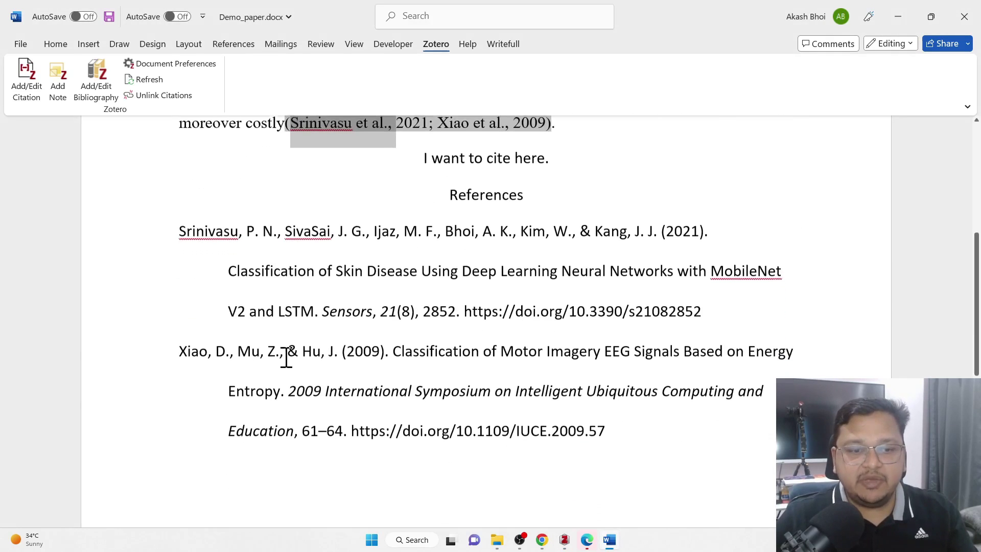
left_click_drag(175, 226, 740, 459)
left_click(739, 459)
scroll(699, 490, "up", 4)
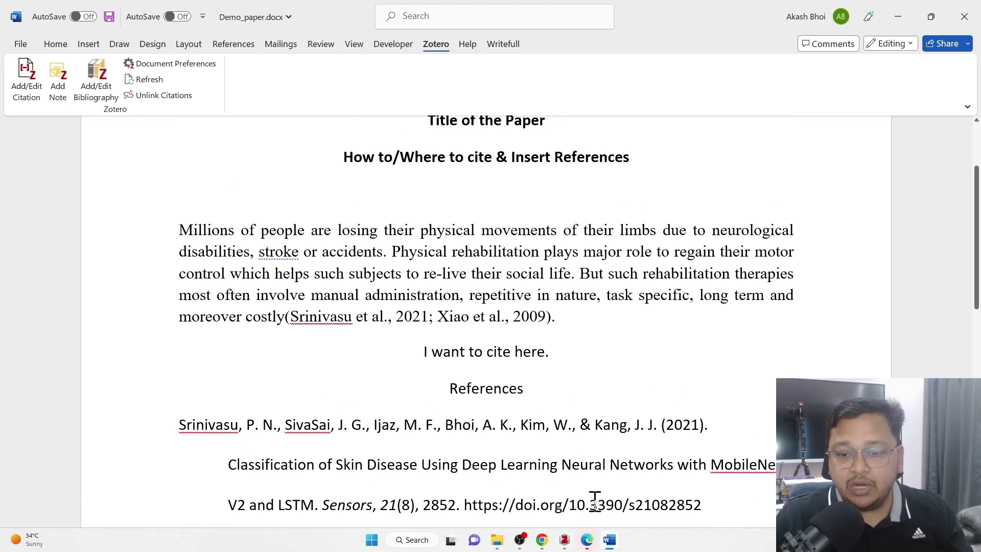
Step: Switch to Zotero and review the installed citation styles in the Cite preferences
left_click(566, 544)
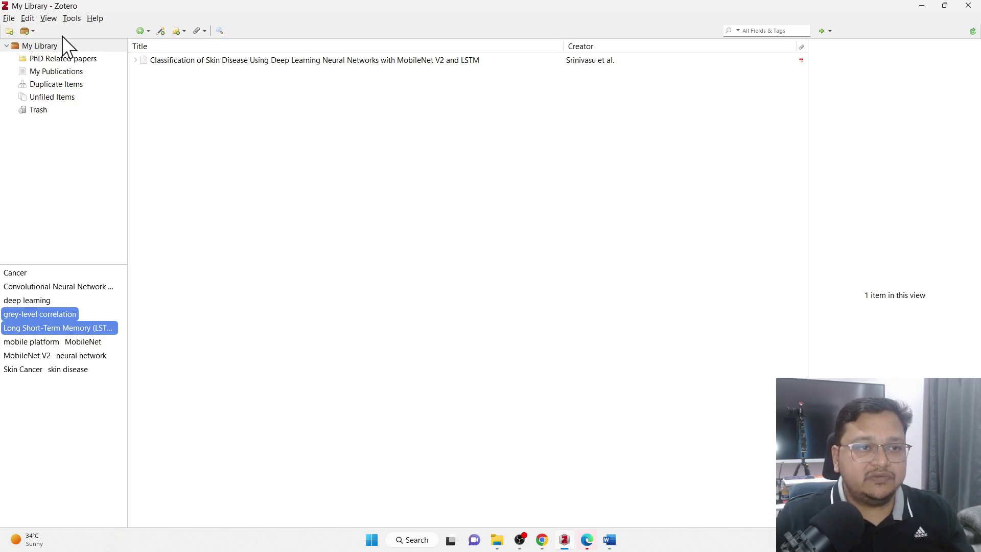
left_click(29, 19)
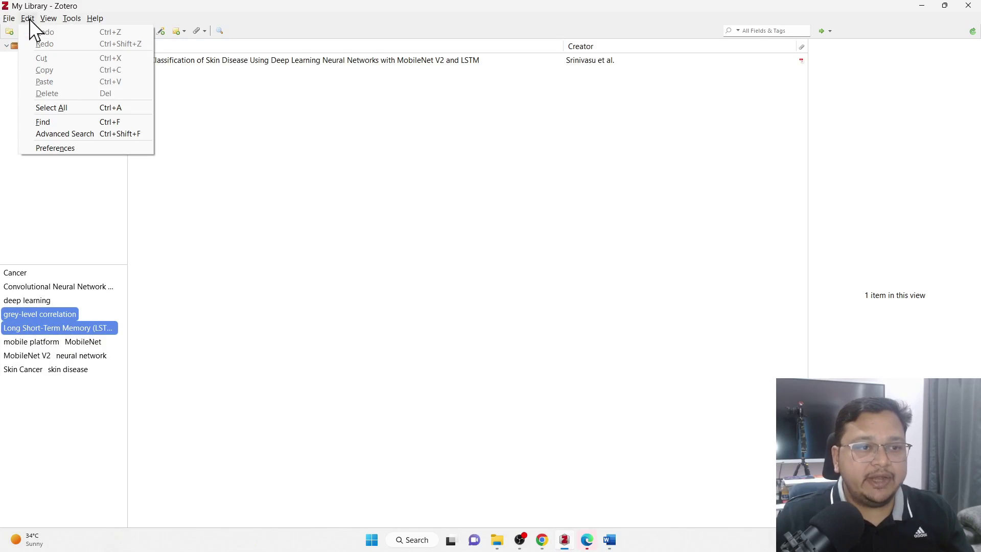
left_click(47, 149)
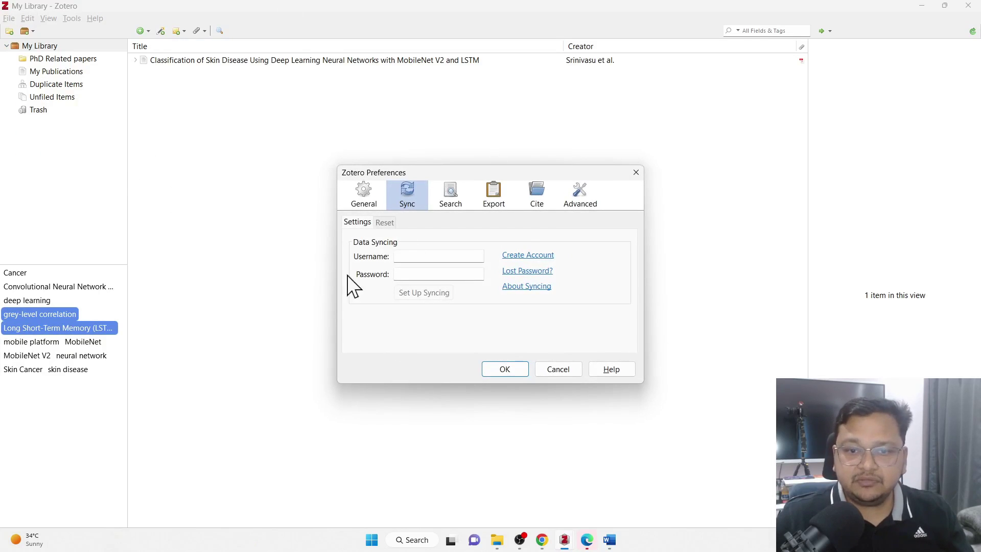
left_click(536, 193)
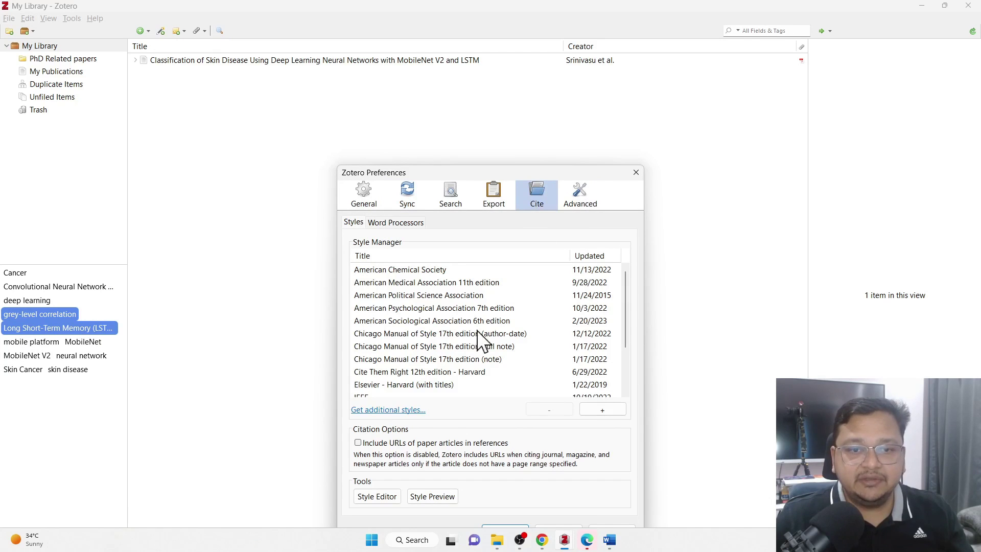
left_click(397, 222)
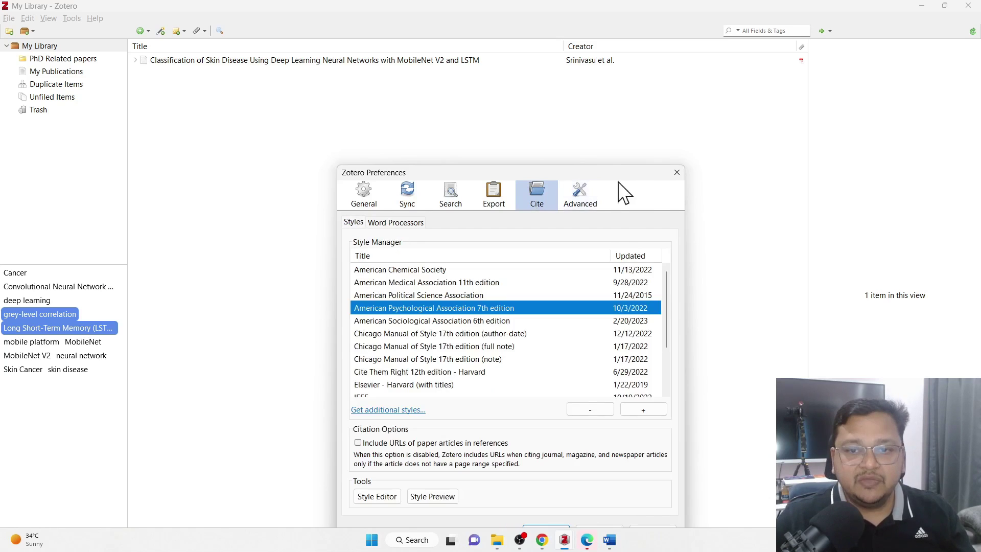
left_click_drag(641, 189, 618, 54)
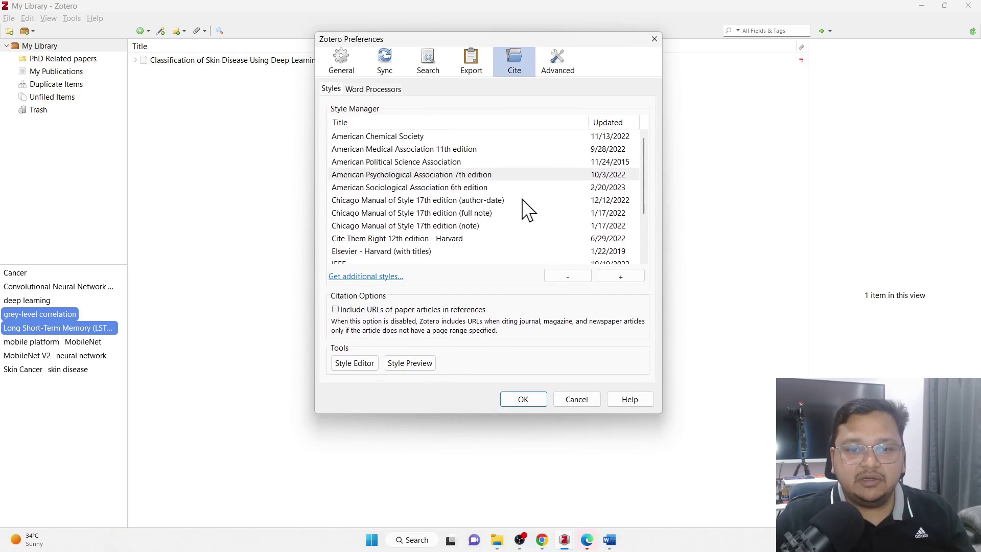
scroll(528, 209, "down", 2)
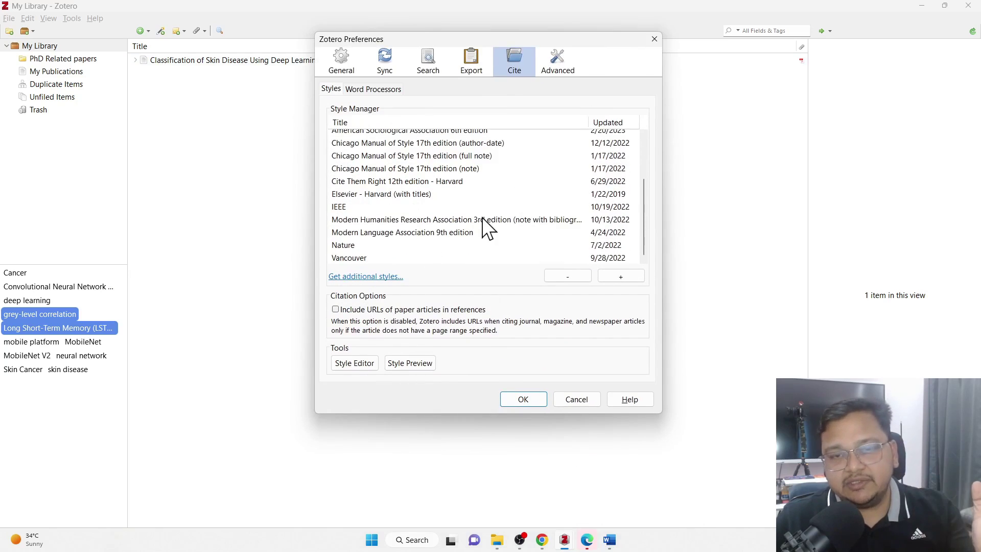
Step: Browse the additional citation styles in the Zotero Style Repository and close it
left_click(378, 277)
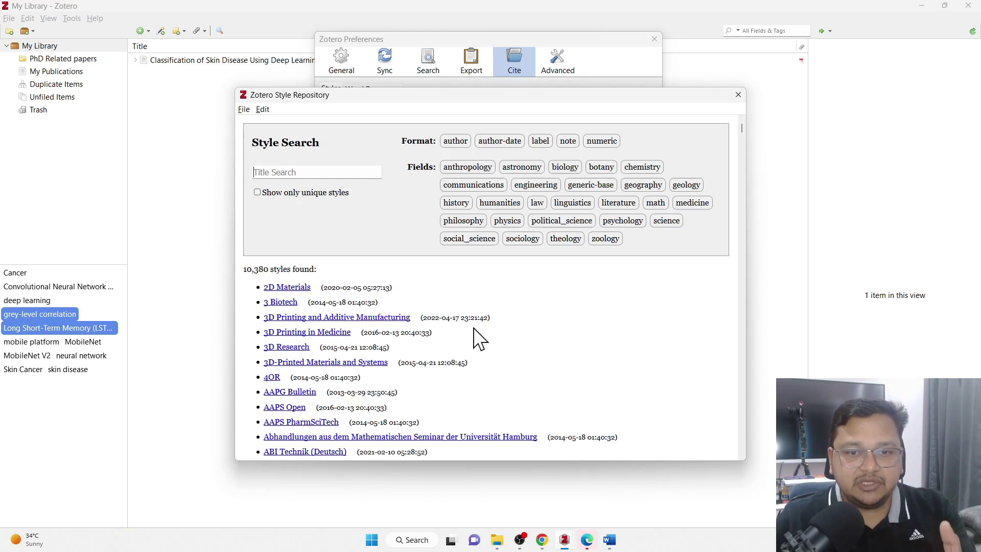
scroll(315, 267, "down", 7)
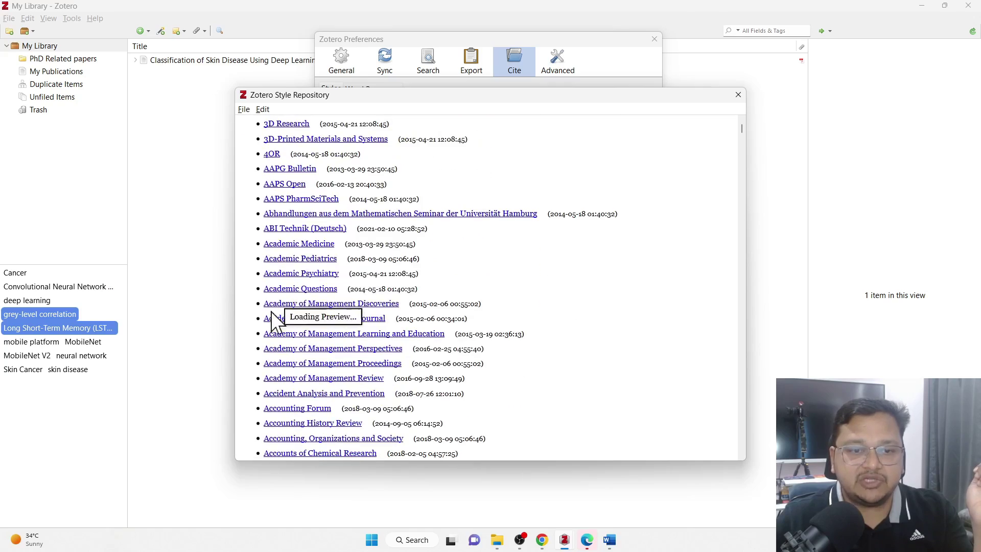
mouse_move(289, 259)
scroll(674, 317, "down", 4)
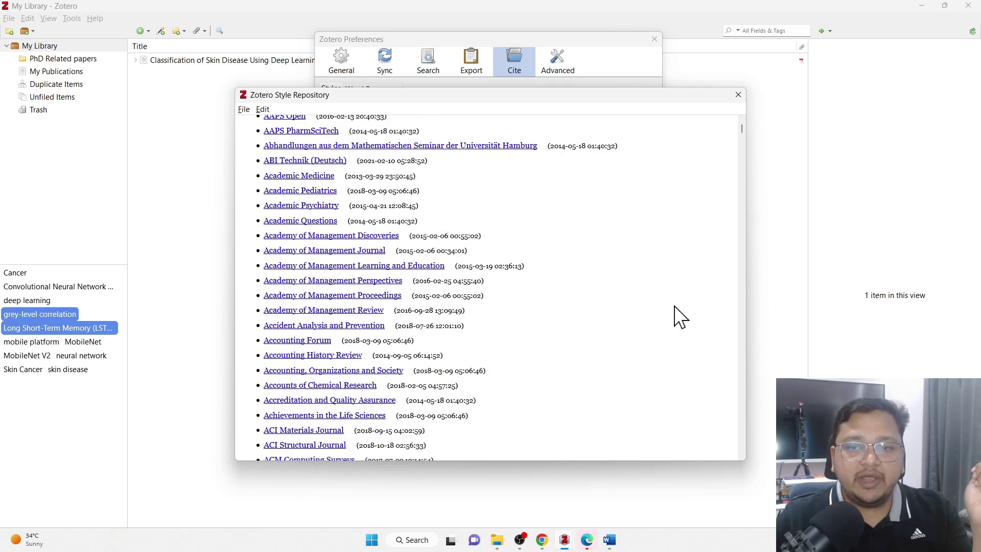
mouse_move(739, 133)
left_mouse_down()
mouse_move(730, 375)
mouse_move(733, 124)
left_mouse_up()
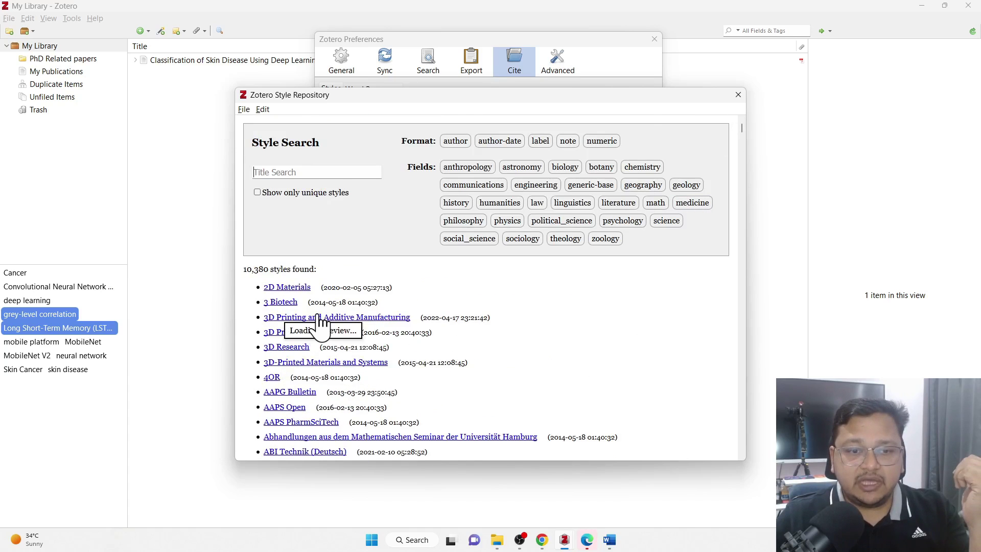
mouse_move(319, 318)
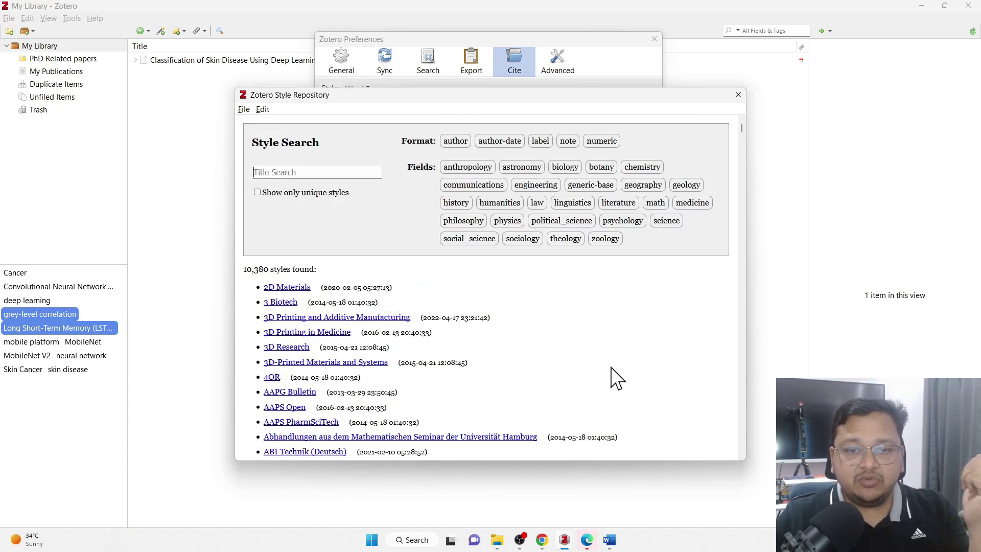
left_click(738, 96)
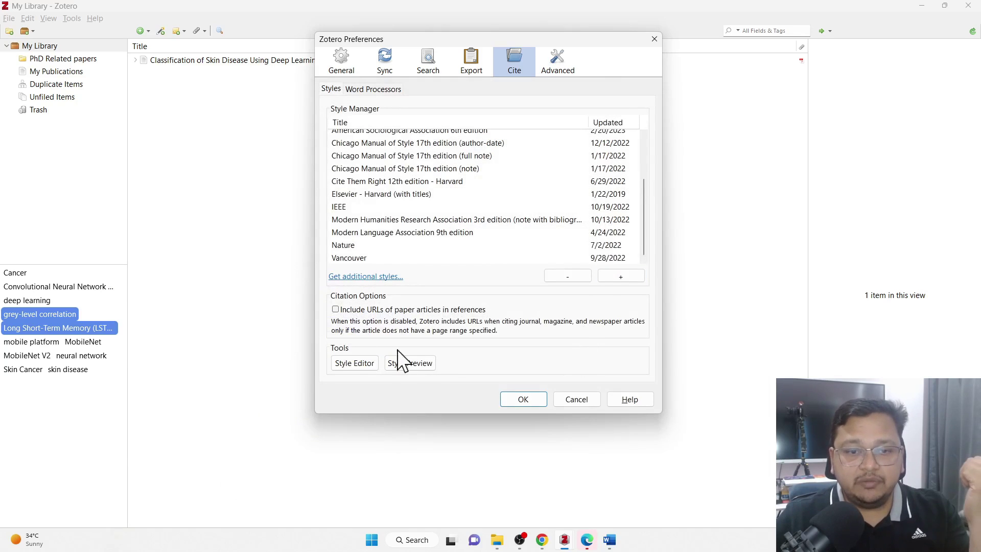
Step: Examine the code of the American Psychological Association 7th edition style in the Style Editor and close the editor
left_click(353, 364)
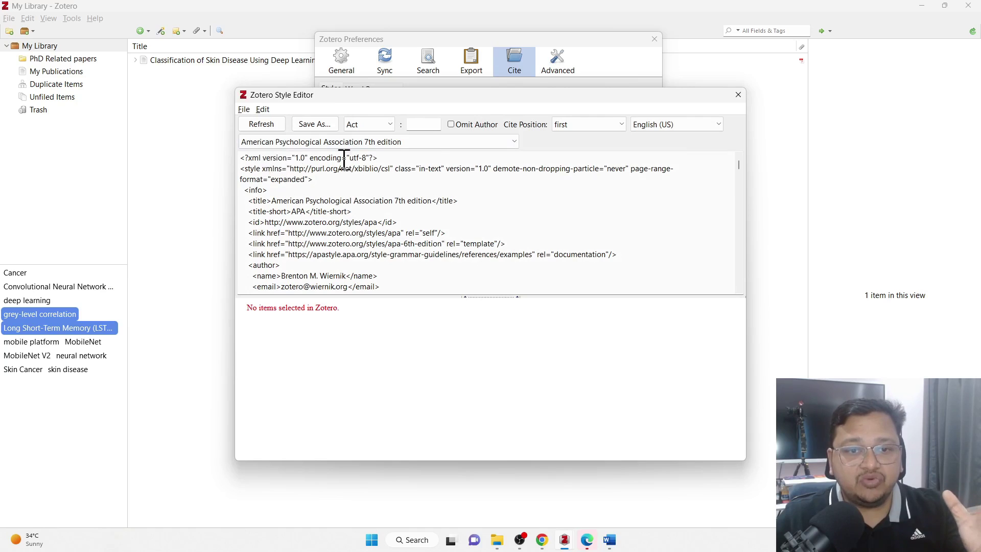
left_click(458, 143)
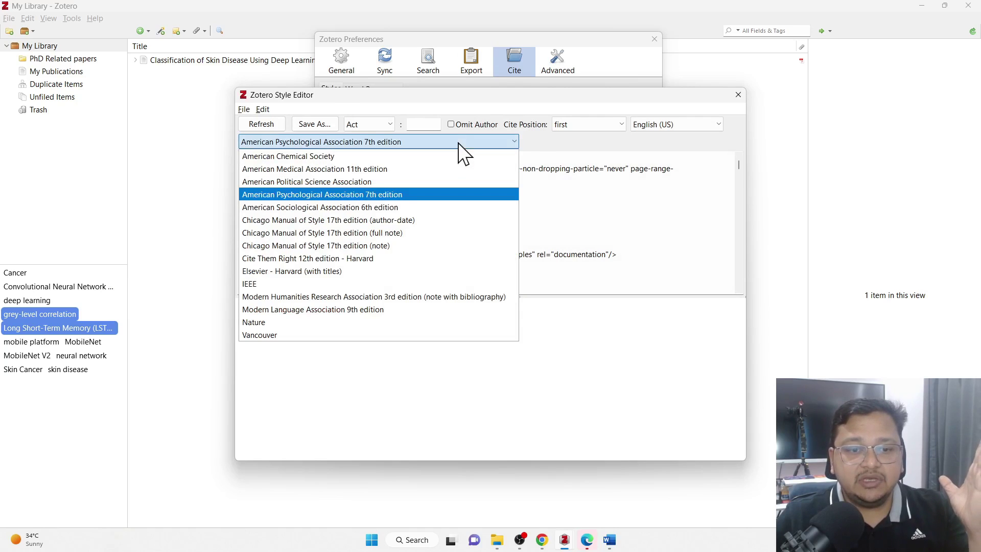
left_click(459, 144)
left_click(459, 144)
left_click(459, 144)
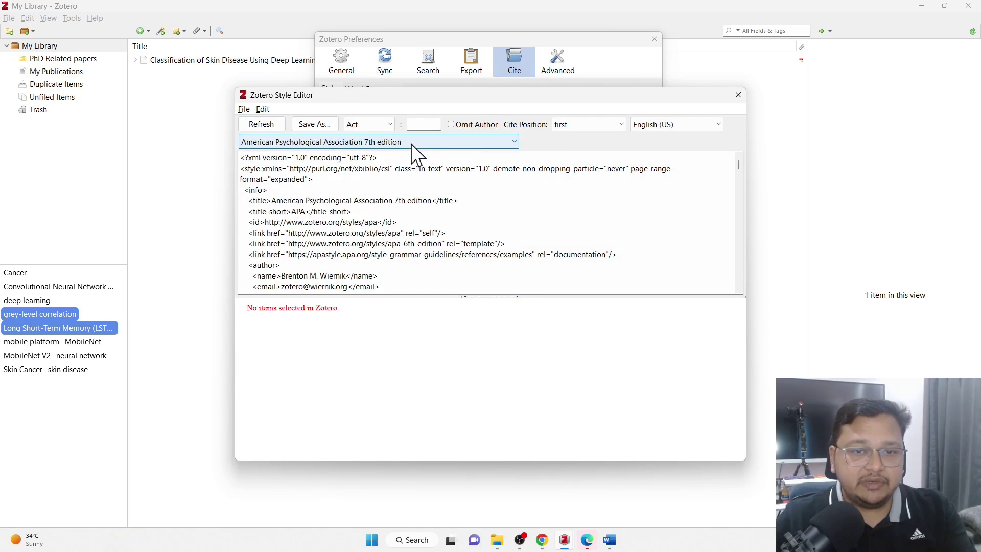
left_click(411, 143)
left_click(364, 193)
left_click(307, 193)
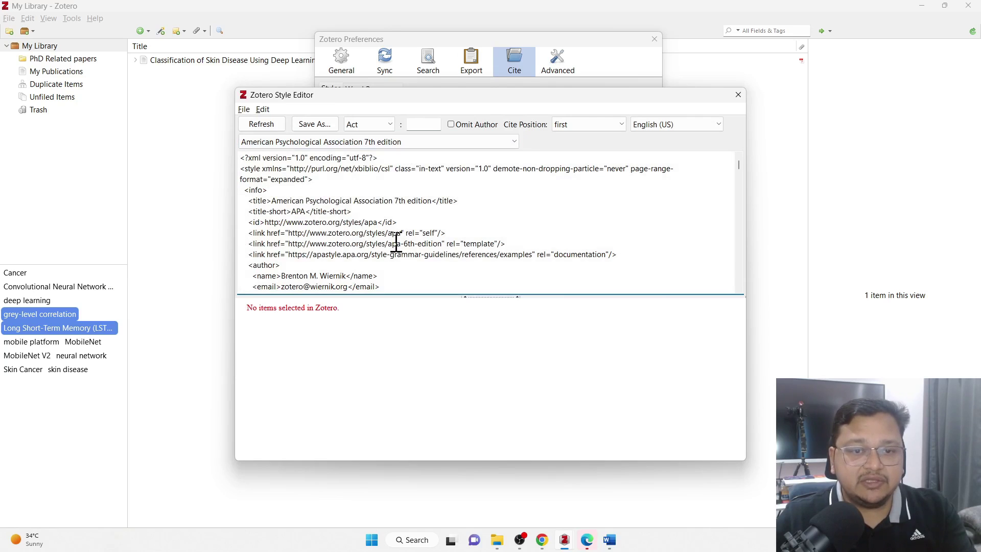
scroll(397, 243, "down", 7)
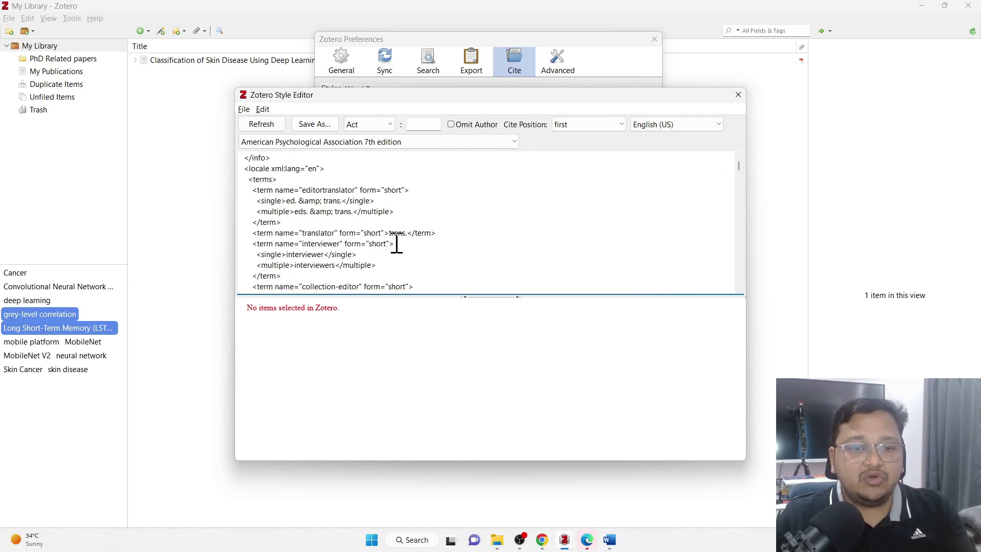
scroll(389, 238, "up", 5)
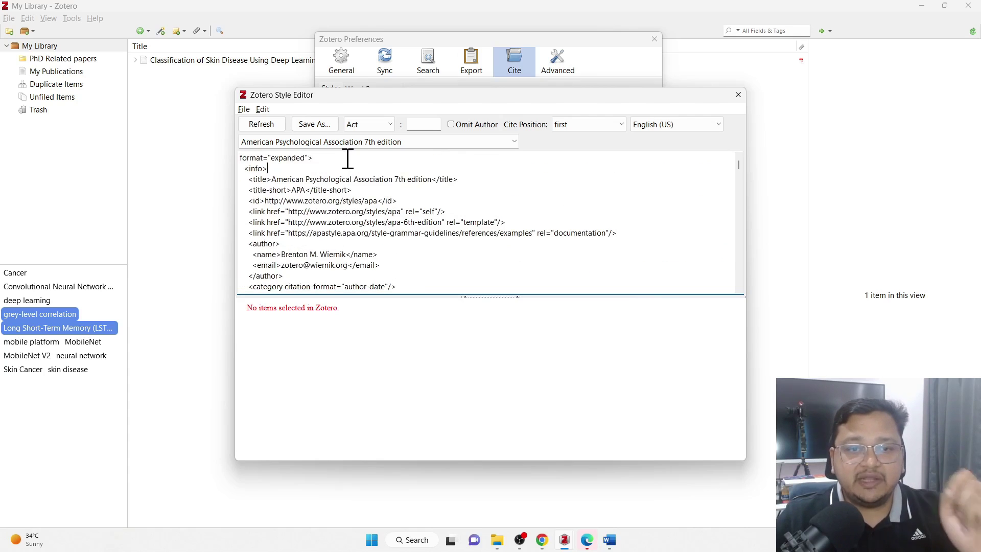
left_click(739, 95)
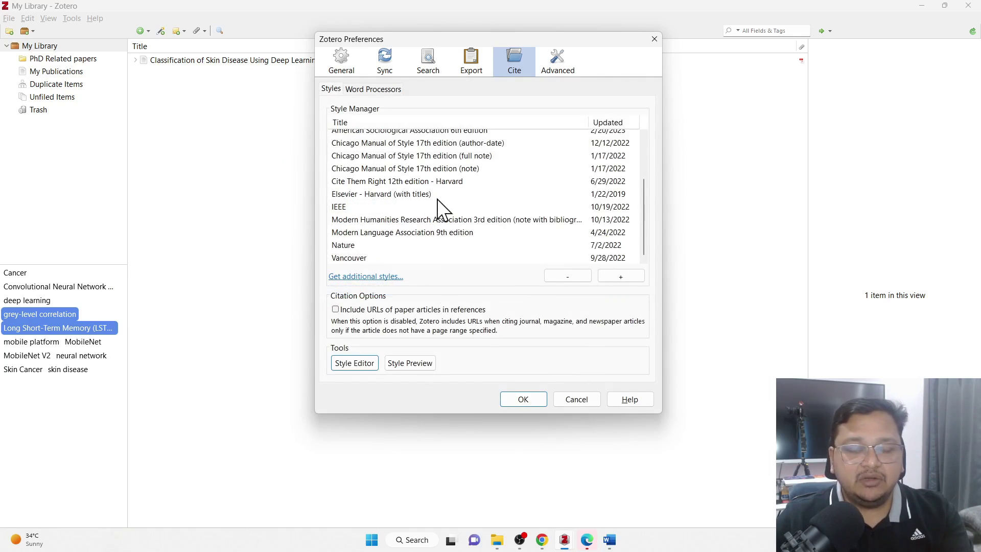
Step: Check the cited Word document, switch to Edge to view the Zotero Storage pricing plans, and return to the Zotero start page
left_click(609, 540)
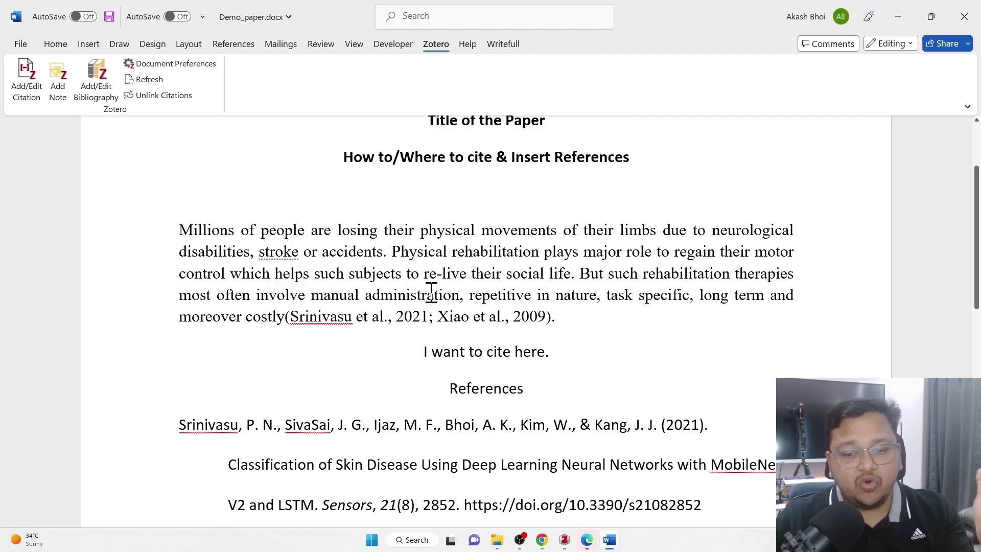
left_click(587, 541)
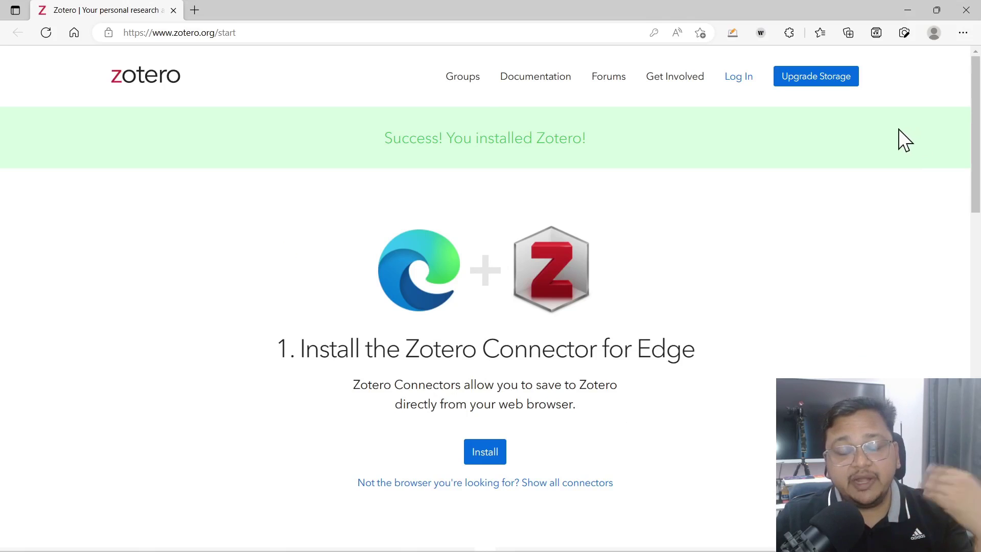
left_click(832, 85)
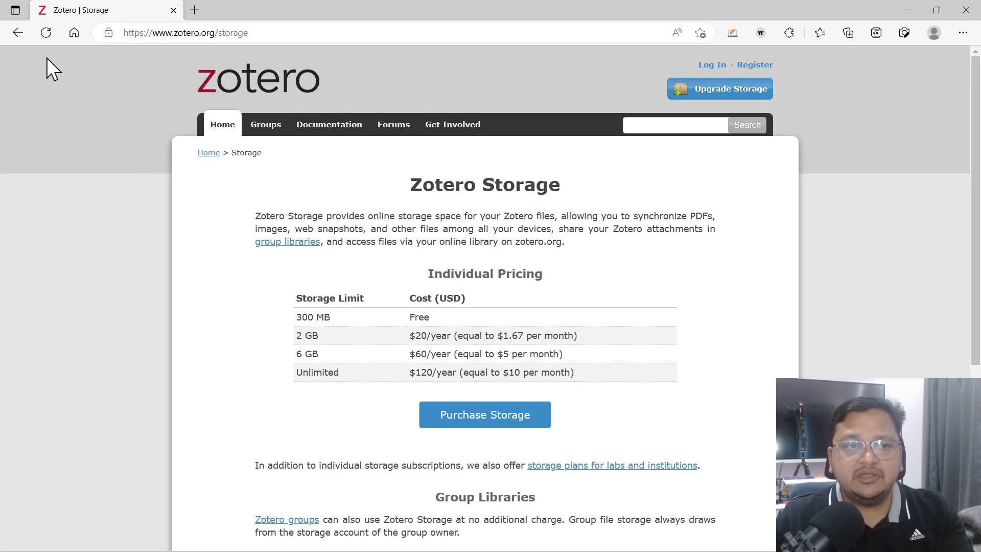
left_click(17, 34)
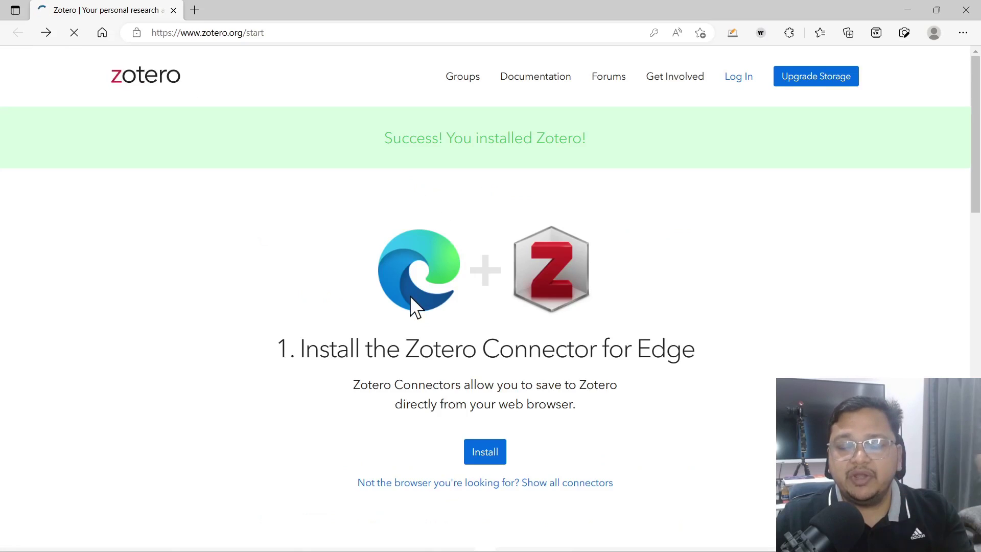
mouse_move(552, 551)
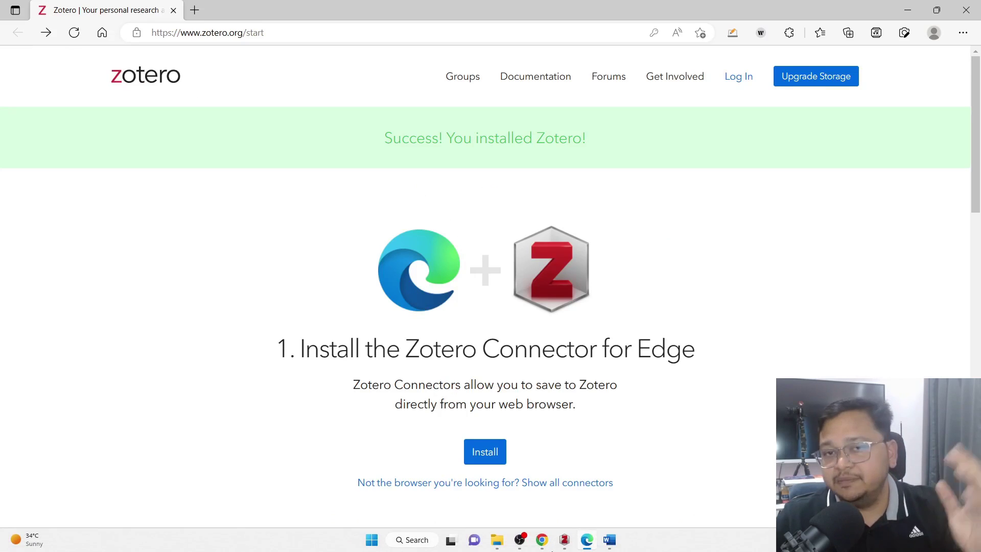